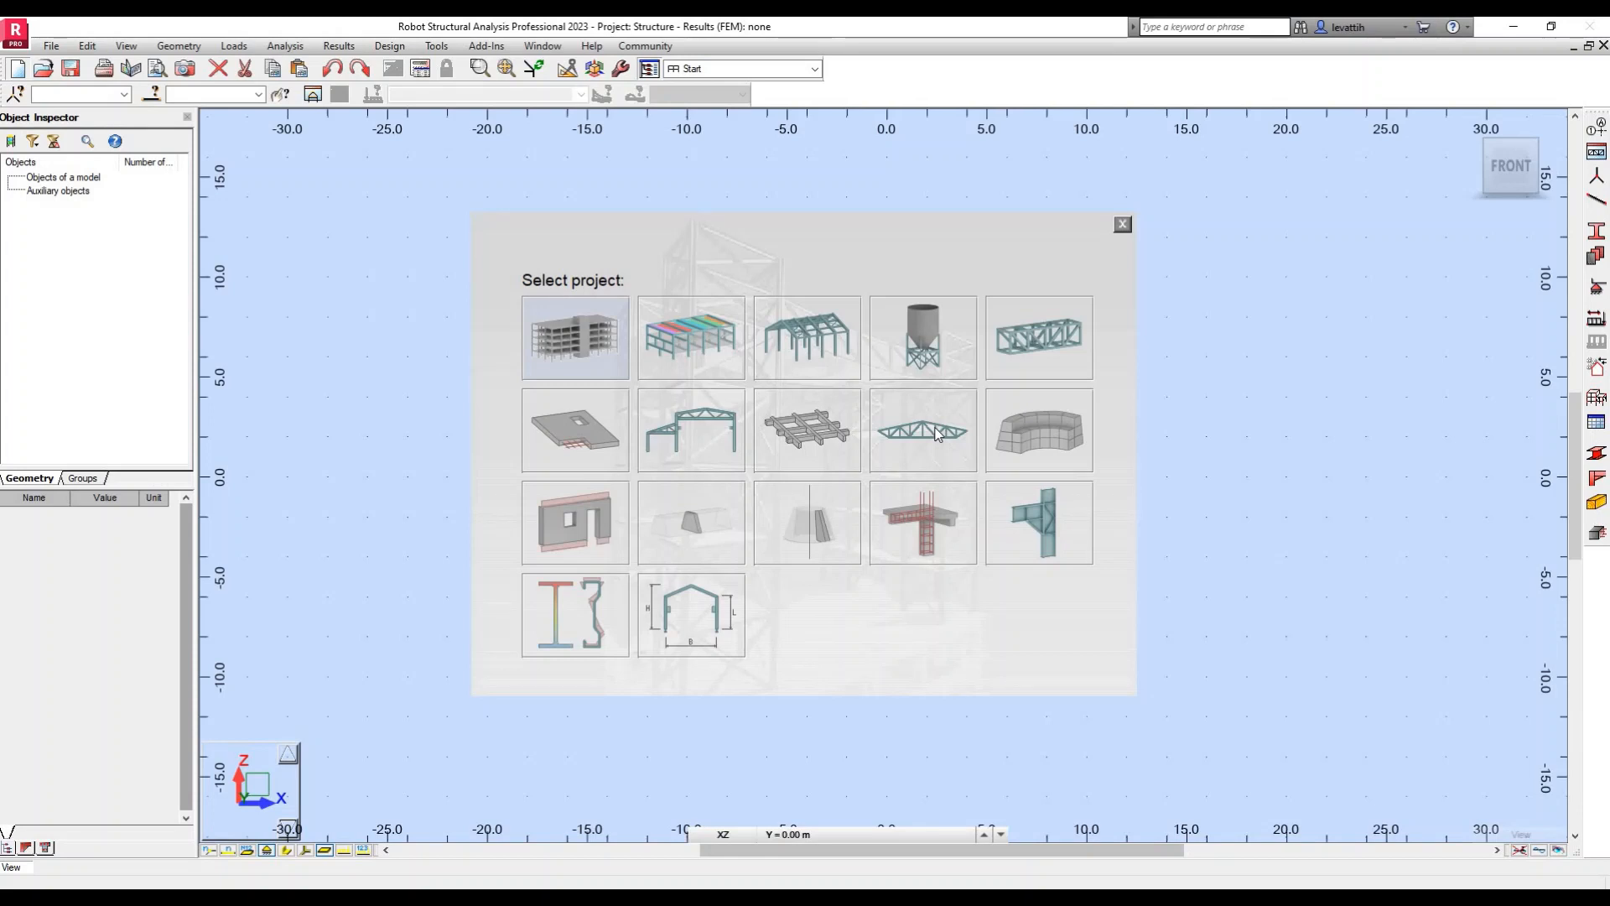
# Step: Start a new 2D frame project and review the frame's dimensions and loads on the PowerPoint slide
pyautogui.click(684, 424)
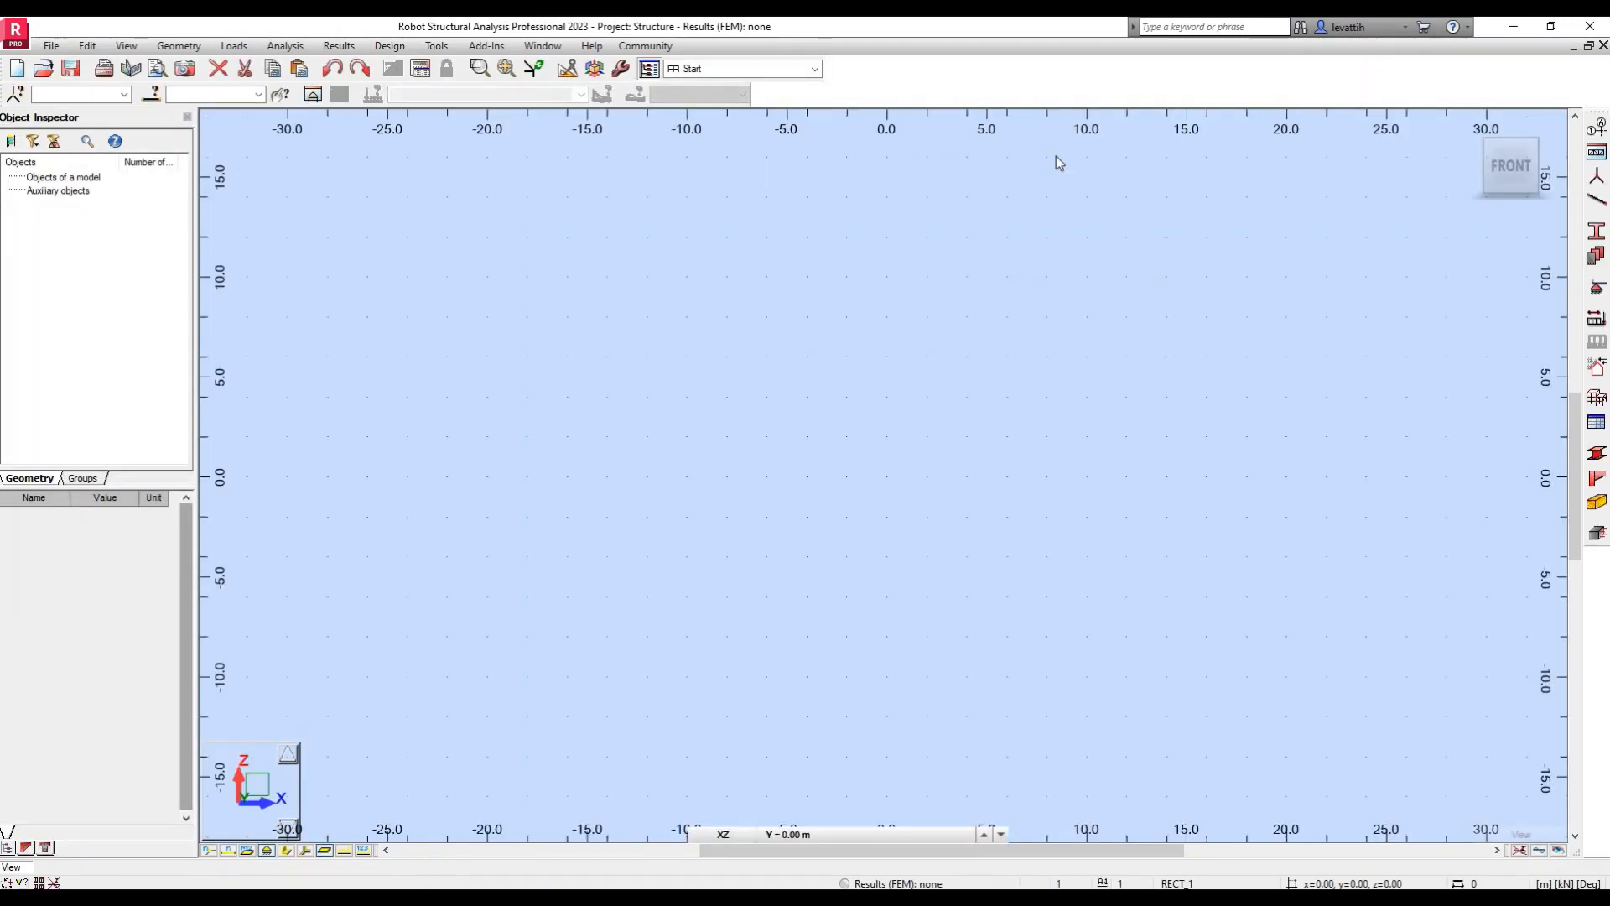
pyautogui.hotkey('alt', 'Tab')
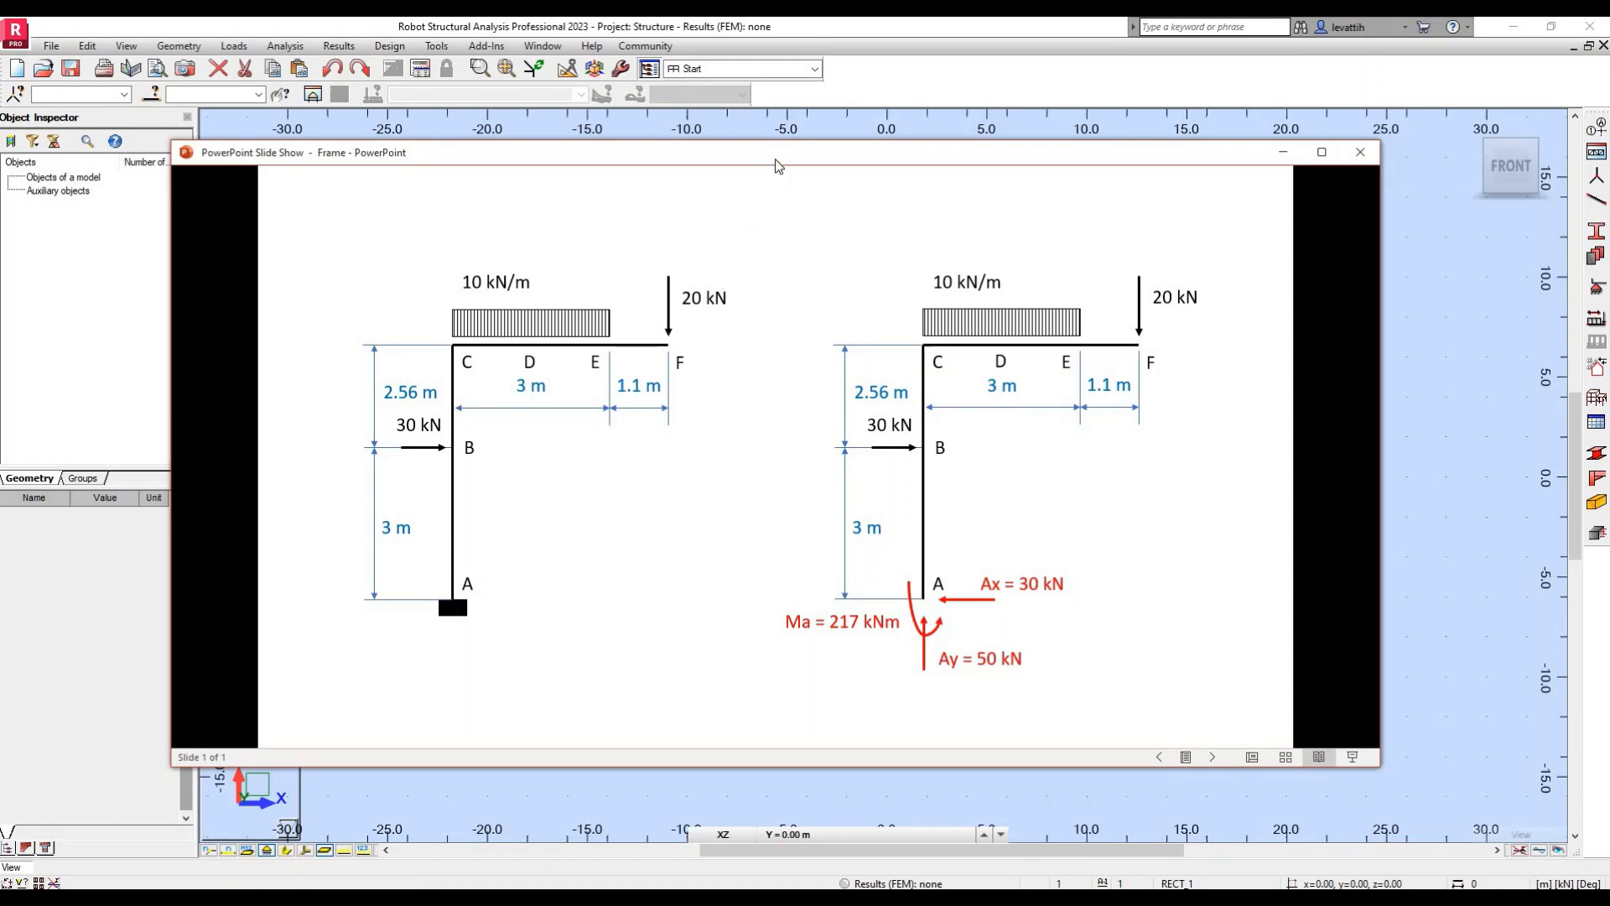
pyautogui.moveTo(790, 154); pyautogui.dragTo(0, 177)
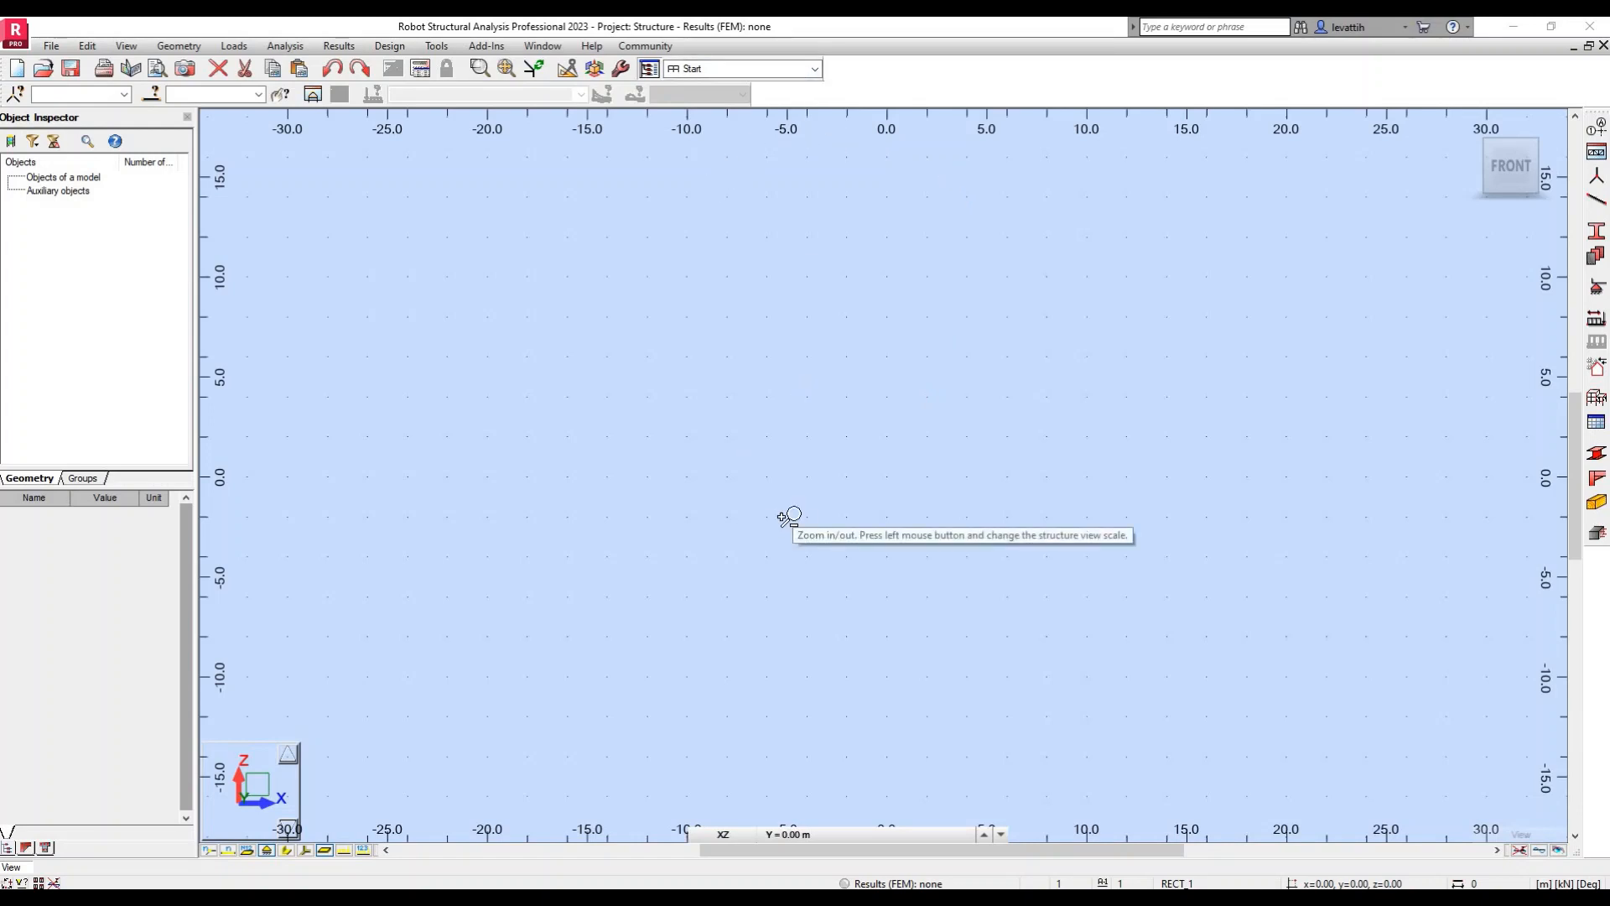
# Step: Switch to the Nodes layout and add the column base node at the origin (0, 0)
pyautogui.click(813, 70)
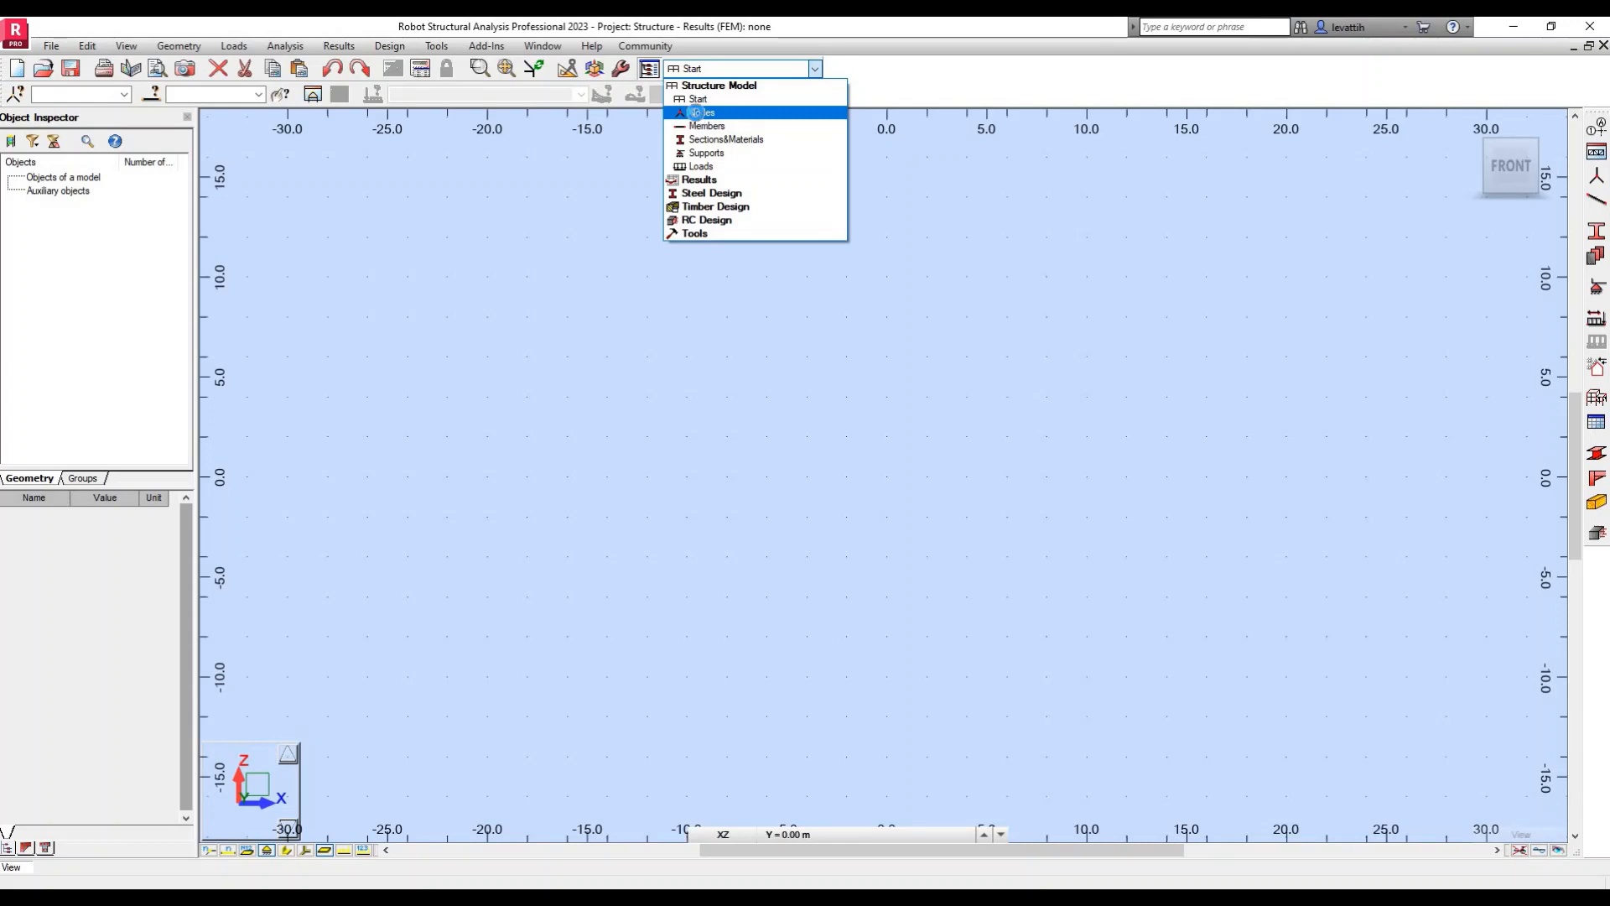
pyautogui.click(697, 113)
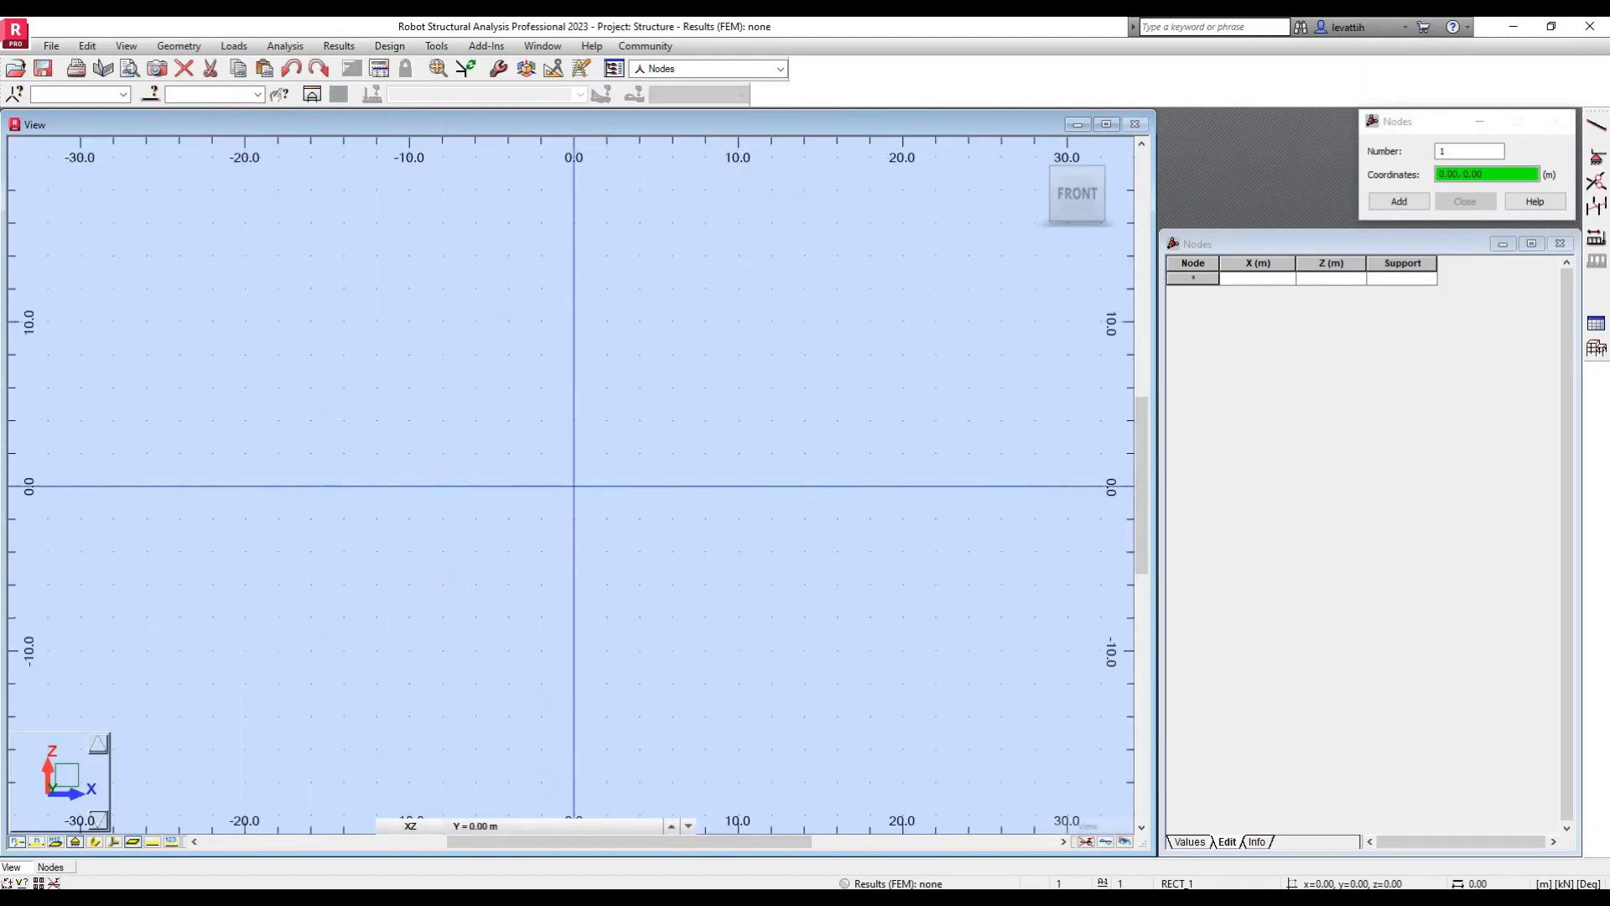
pyautogui.click(574, 486)
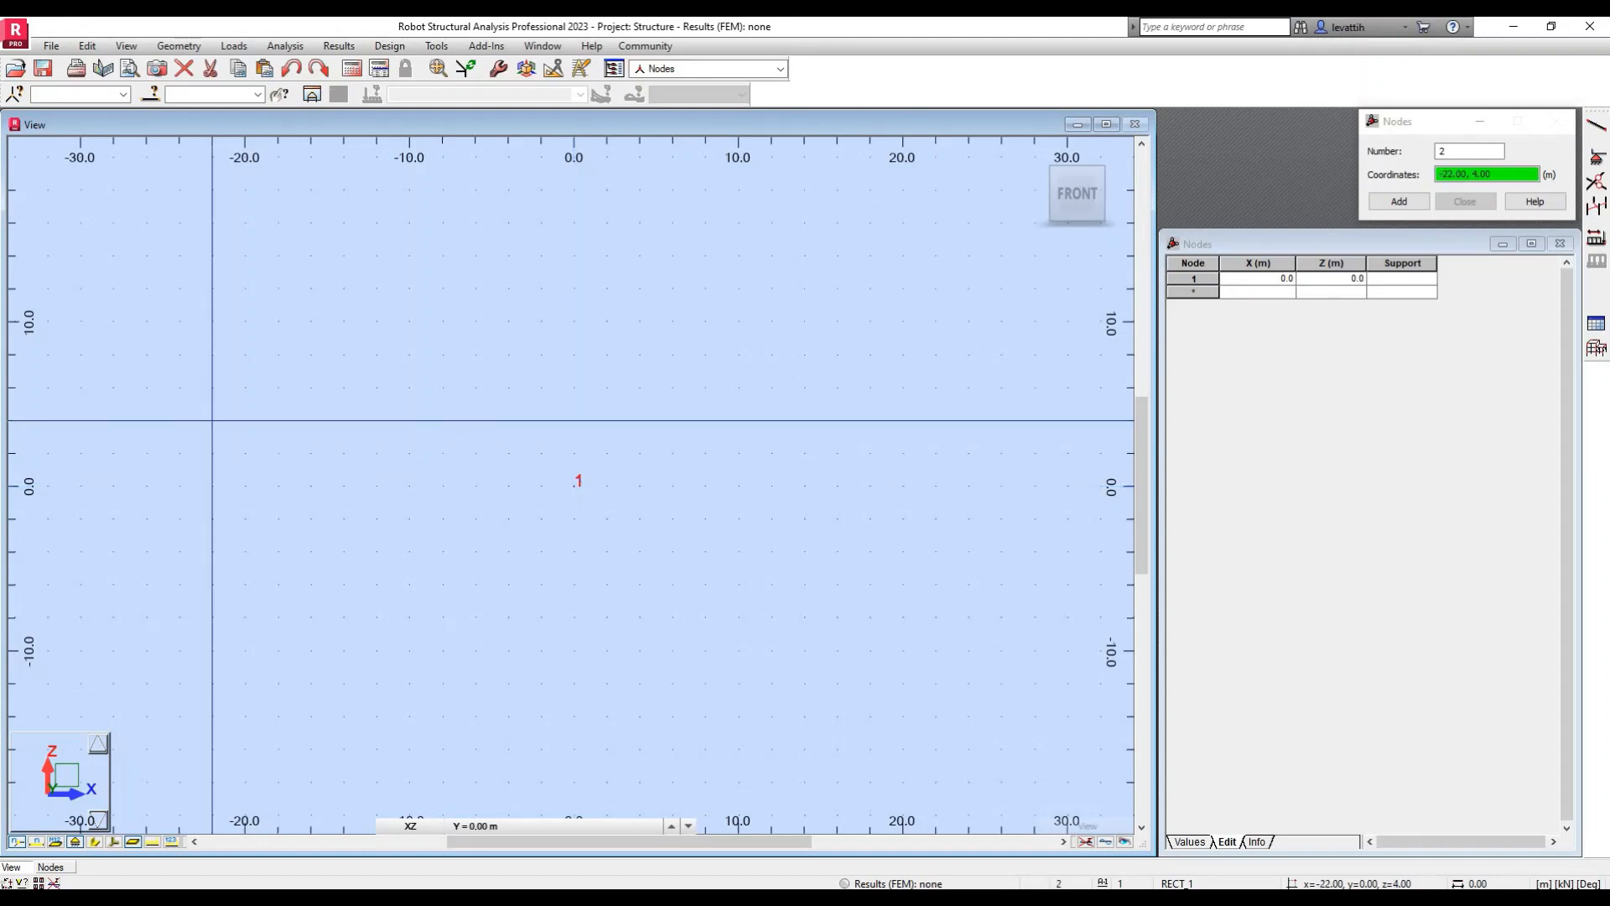
# Step: Check the frame drawing in PowerPoint and add the node for point B at X = 0, Z = 3 m
pyautogui.hotkey('alt', 'Tab')
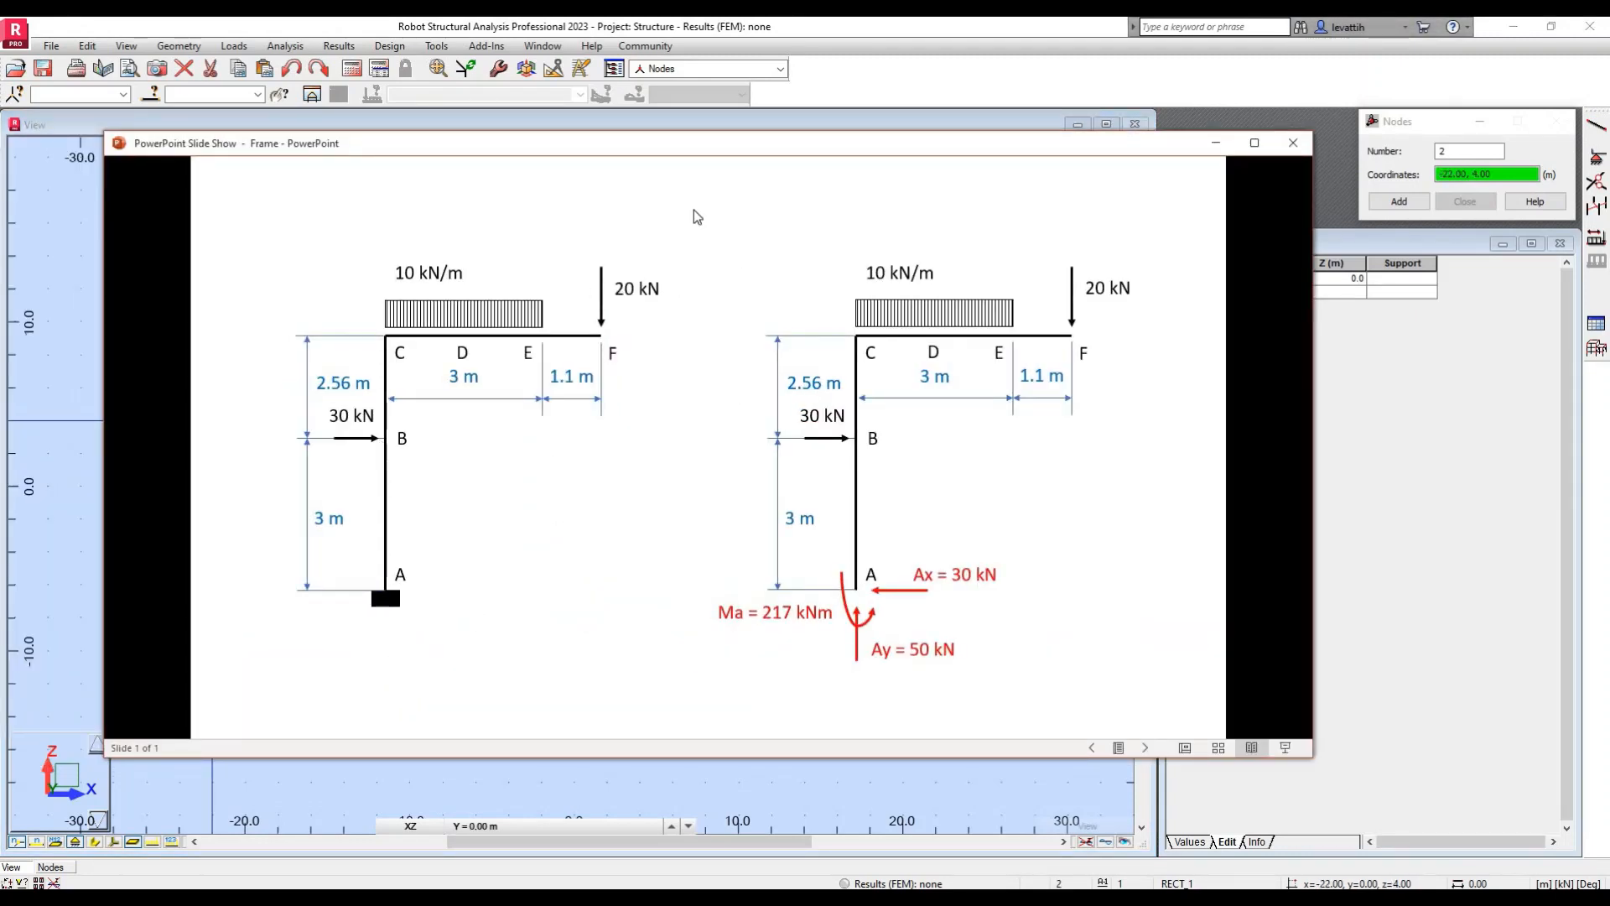
pyautogui.moveTo(192, 123); pyautogui.dragTo(515, 126)
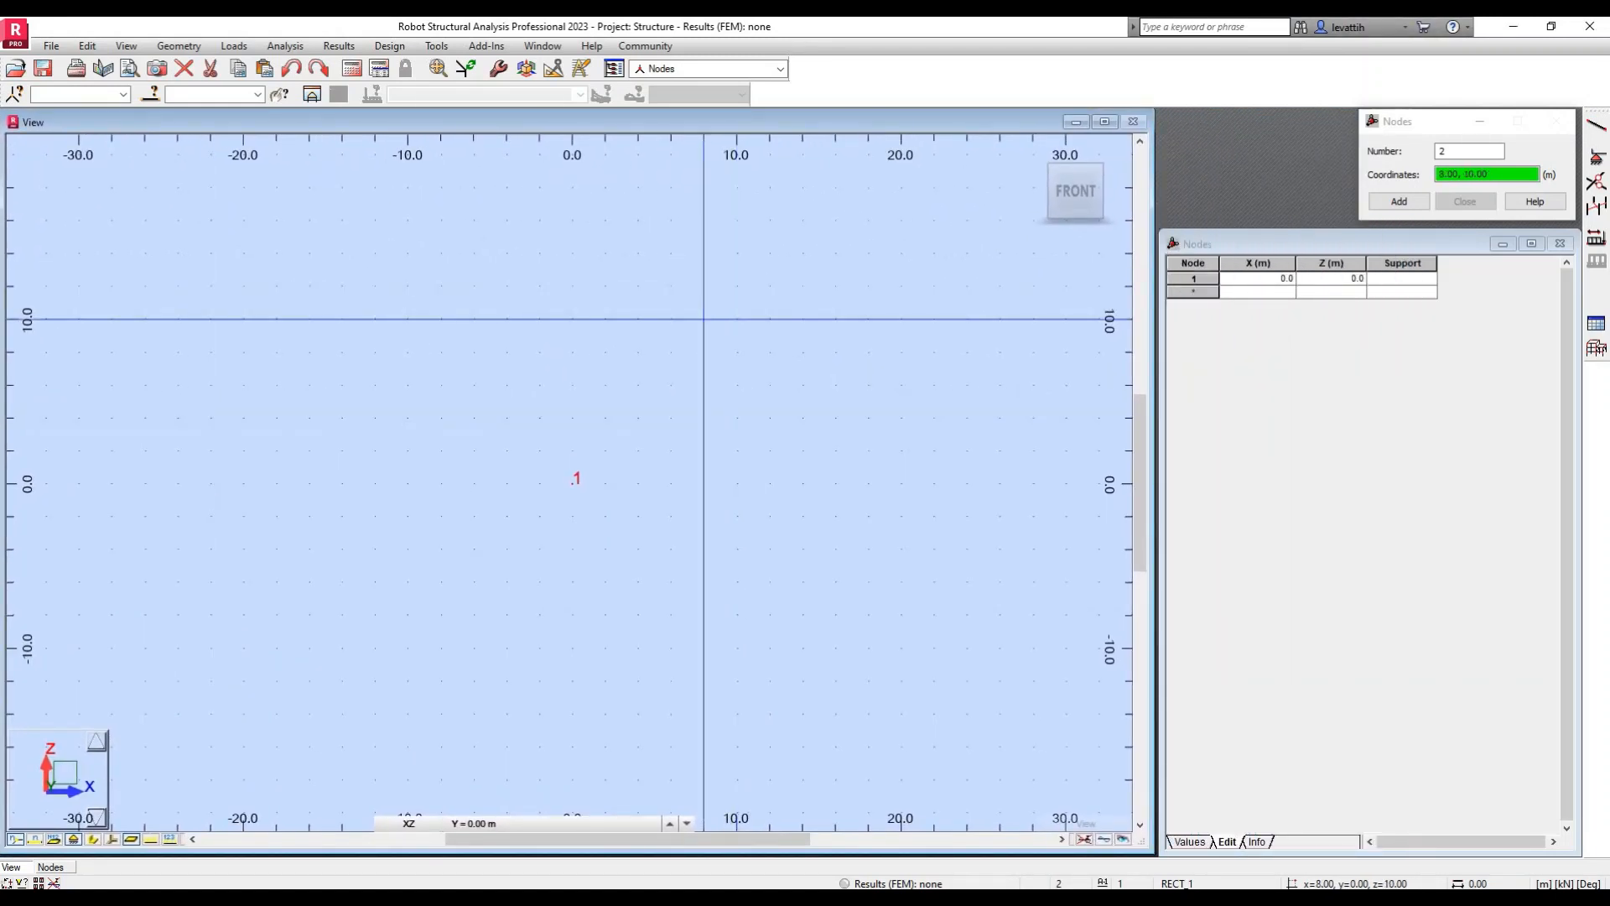
pyautogui.scroll(5, 568, 388)
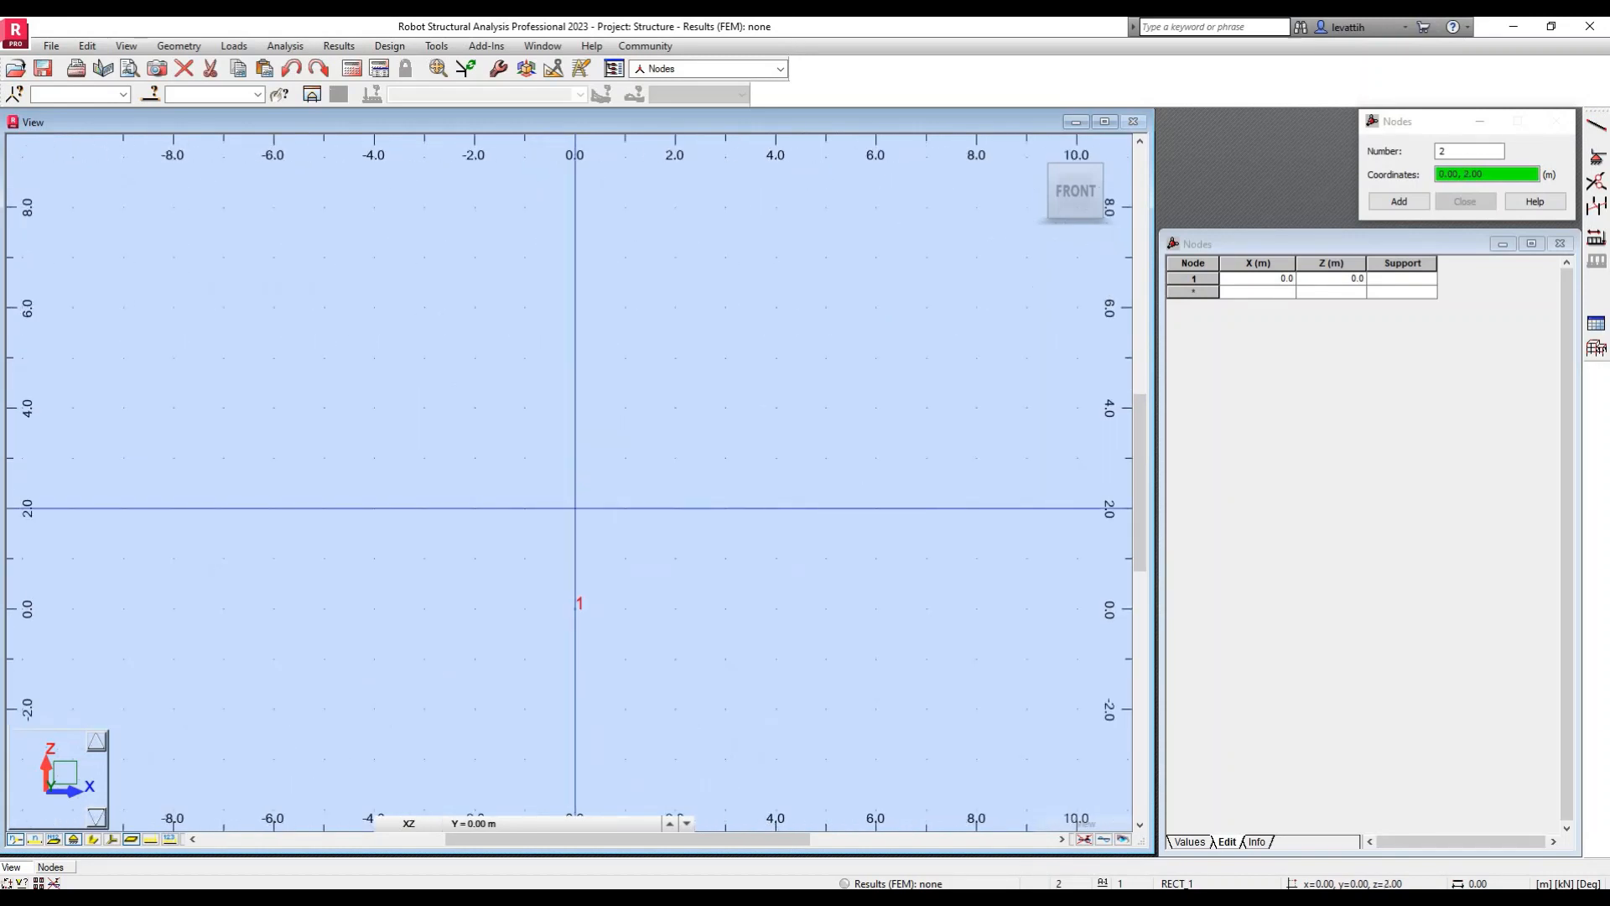
pyautogui.click(574, 457)
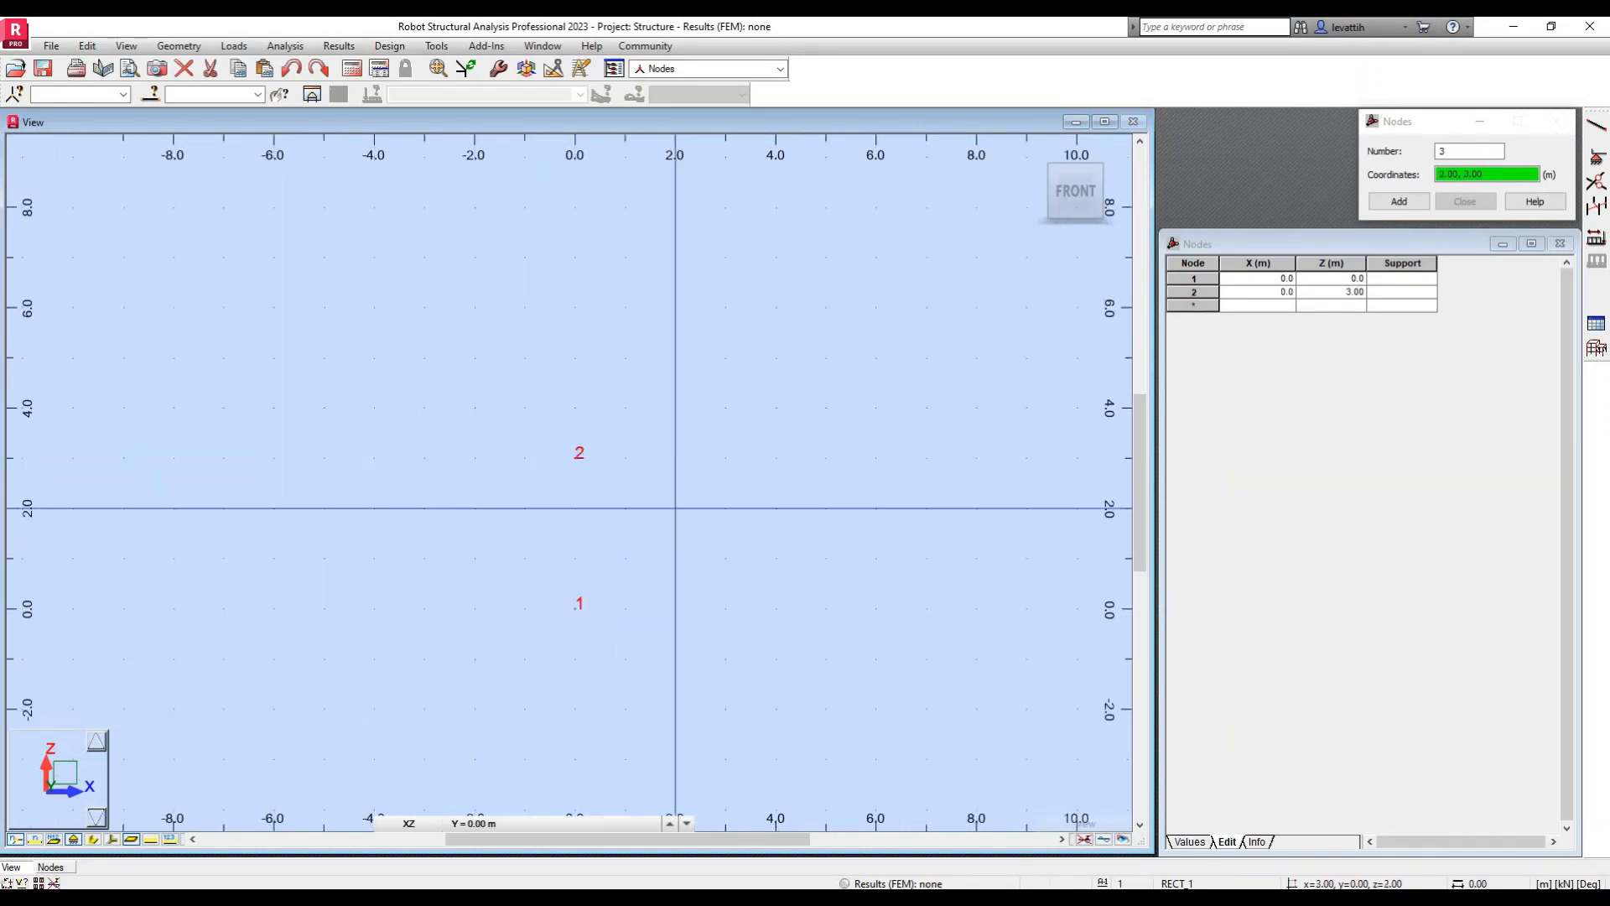
# Step: Consult the PowerPoint frame drawing again and add the column top node for point C at coordinates 0, 5.56 m
pyautogui.click(600, 899)
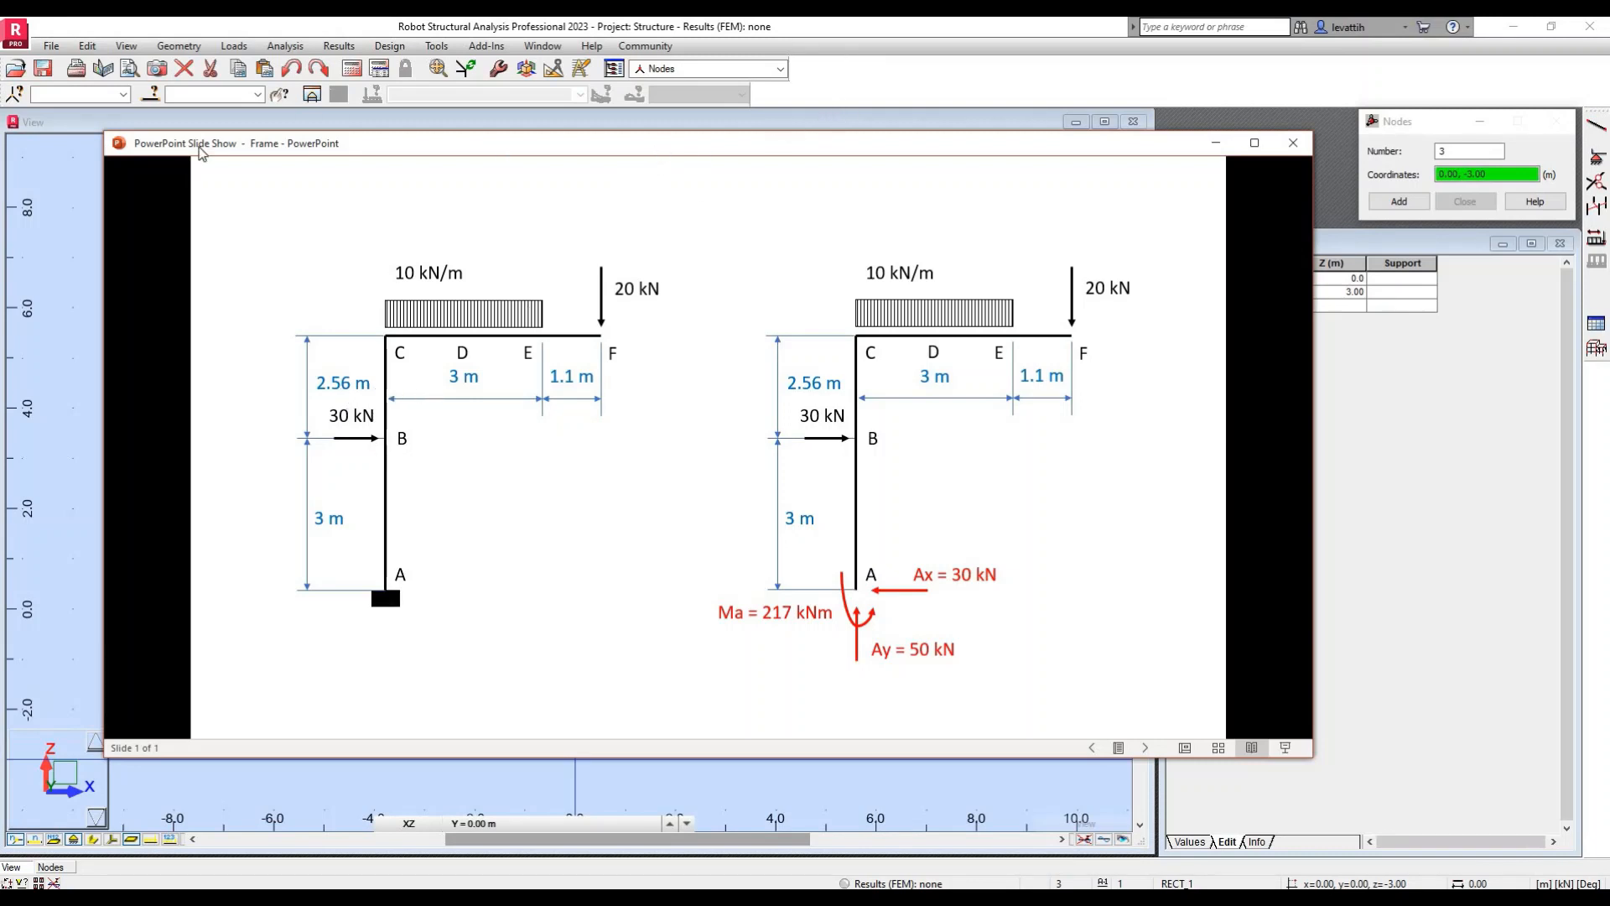
pyautogui.moveTo(637, 143); pyautogui.dragTo(0, 159)
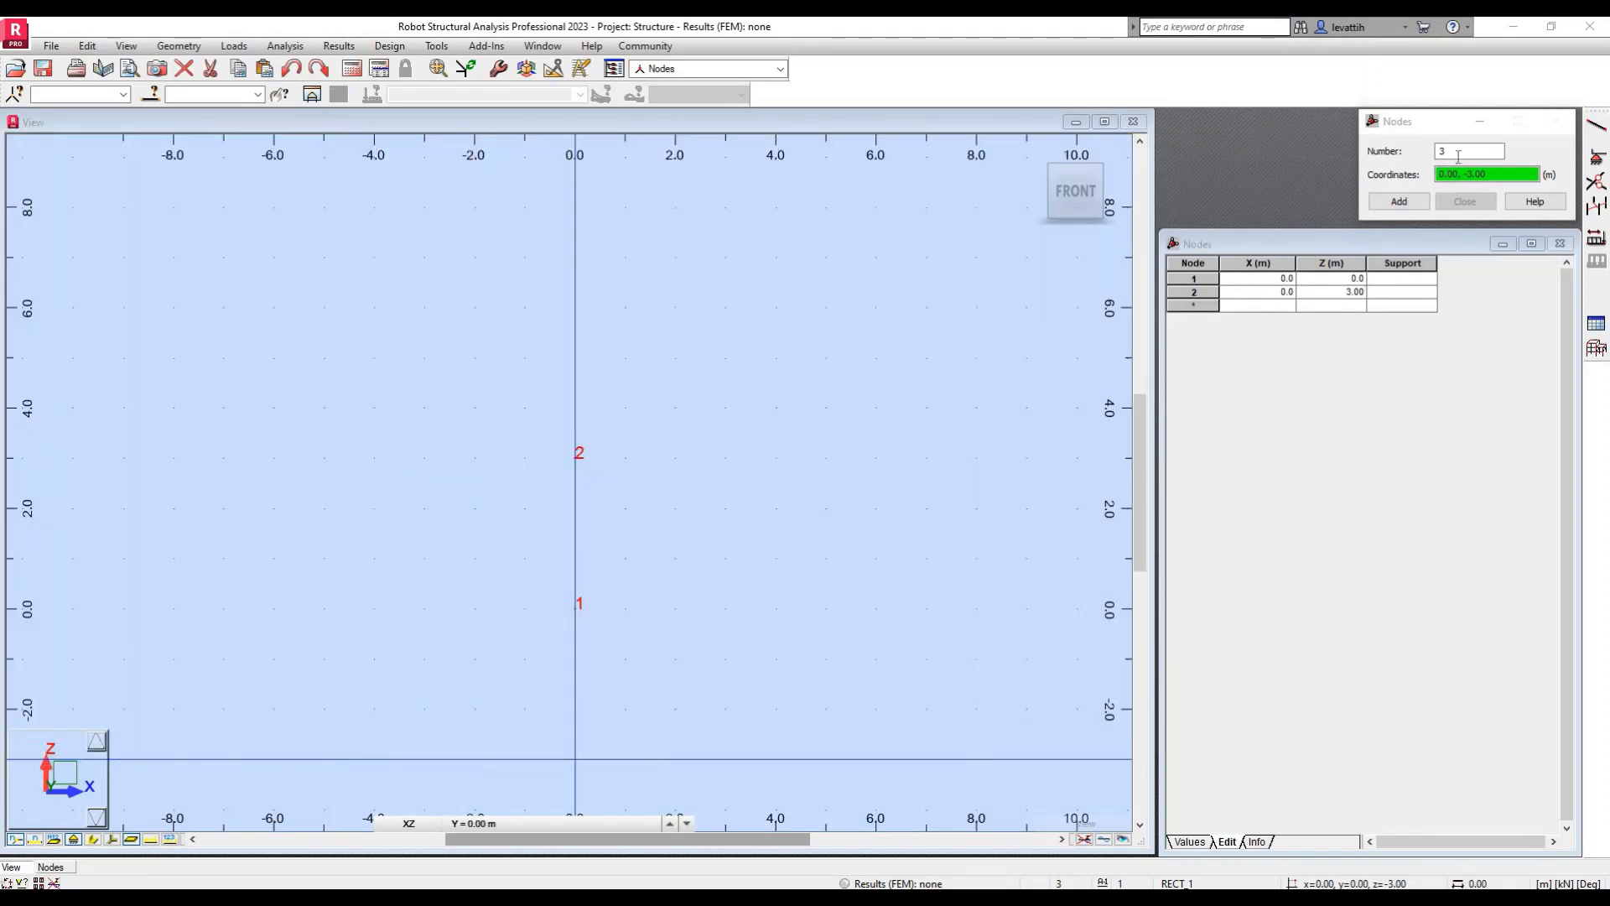
pyautogui.click(1510, 172)
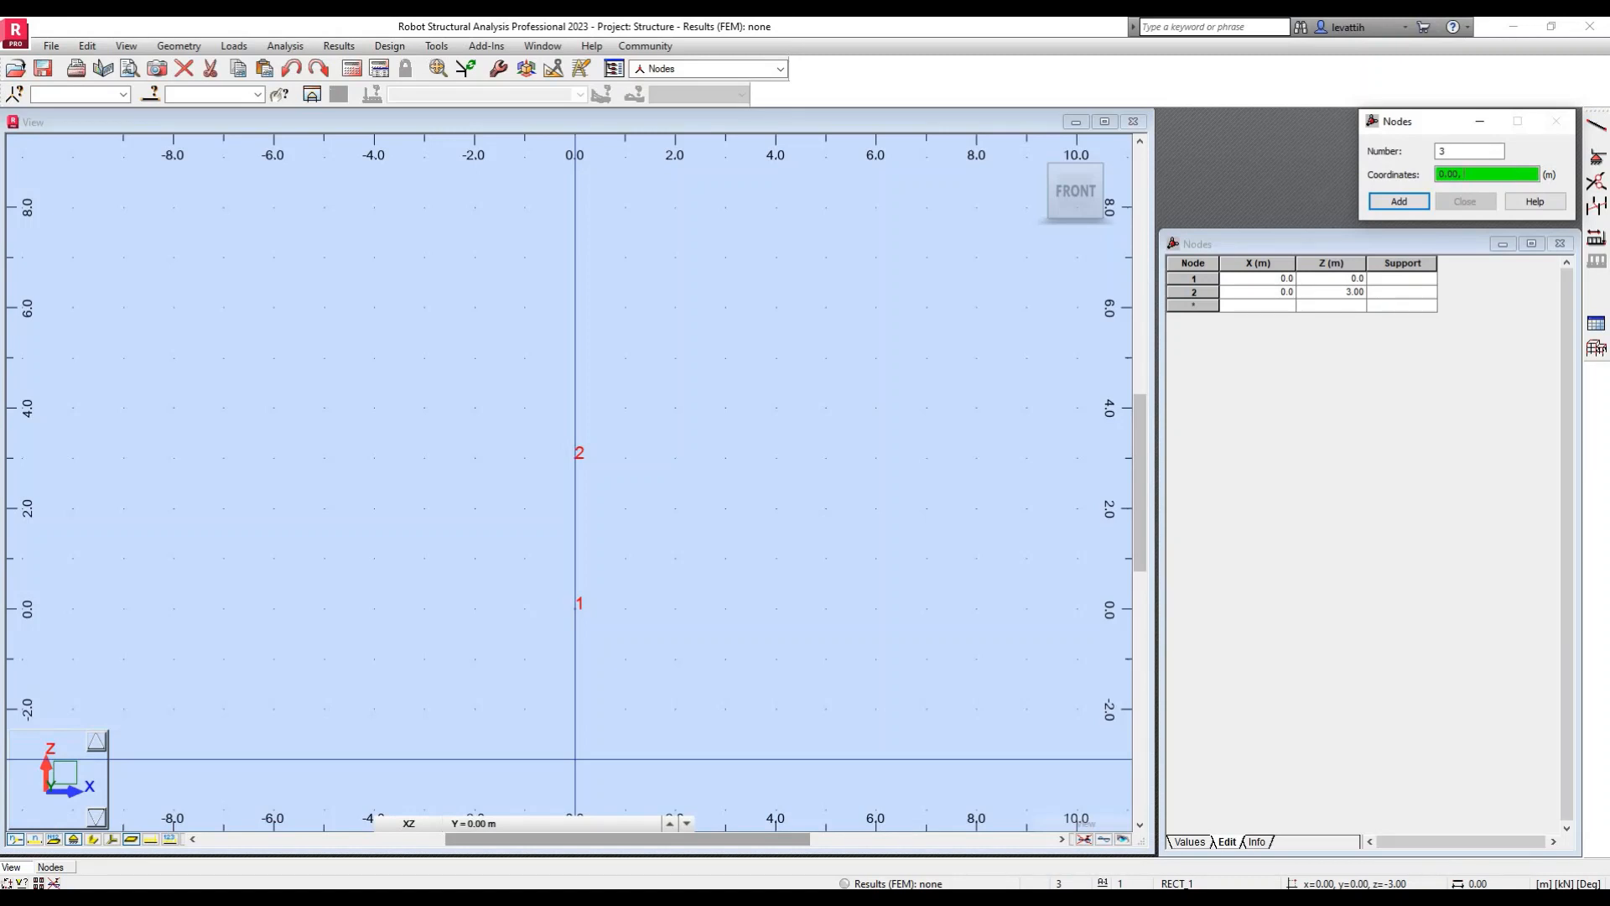
pyautogui.write('6')
pyautogui.click(1399, 202)
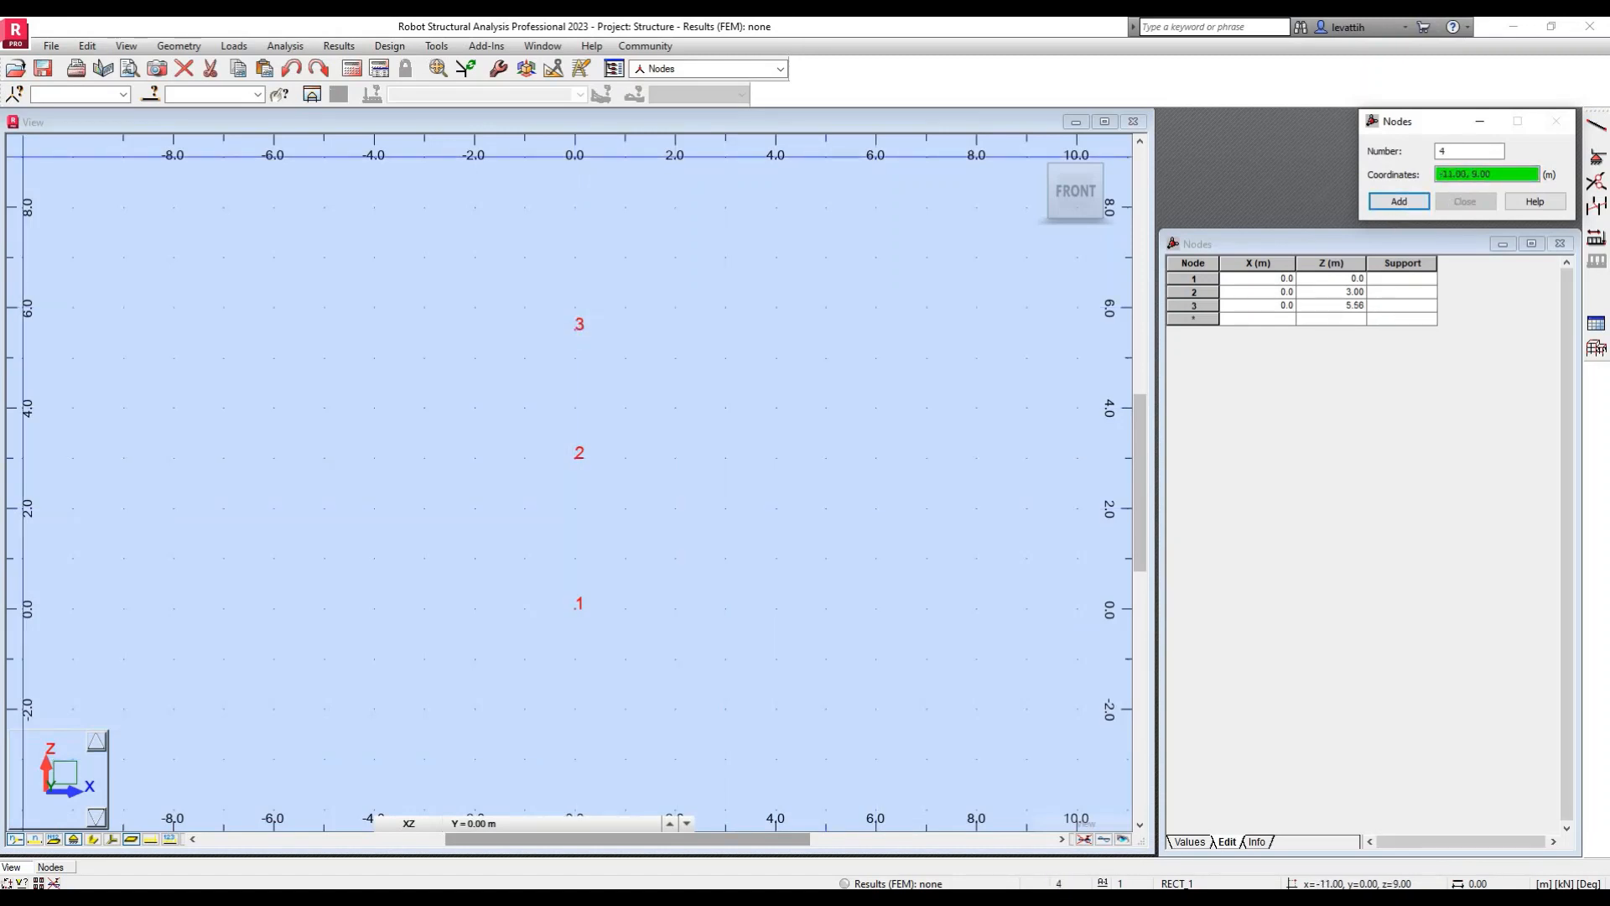
# Step: Check the beam dimensions in the PowerPoint drawing and add the node for point E at coordinates 3, 5.56 m
pyautogui.hotkey('alt', 'Tab')
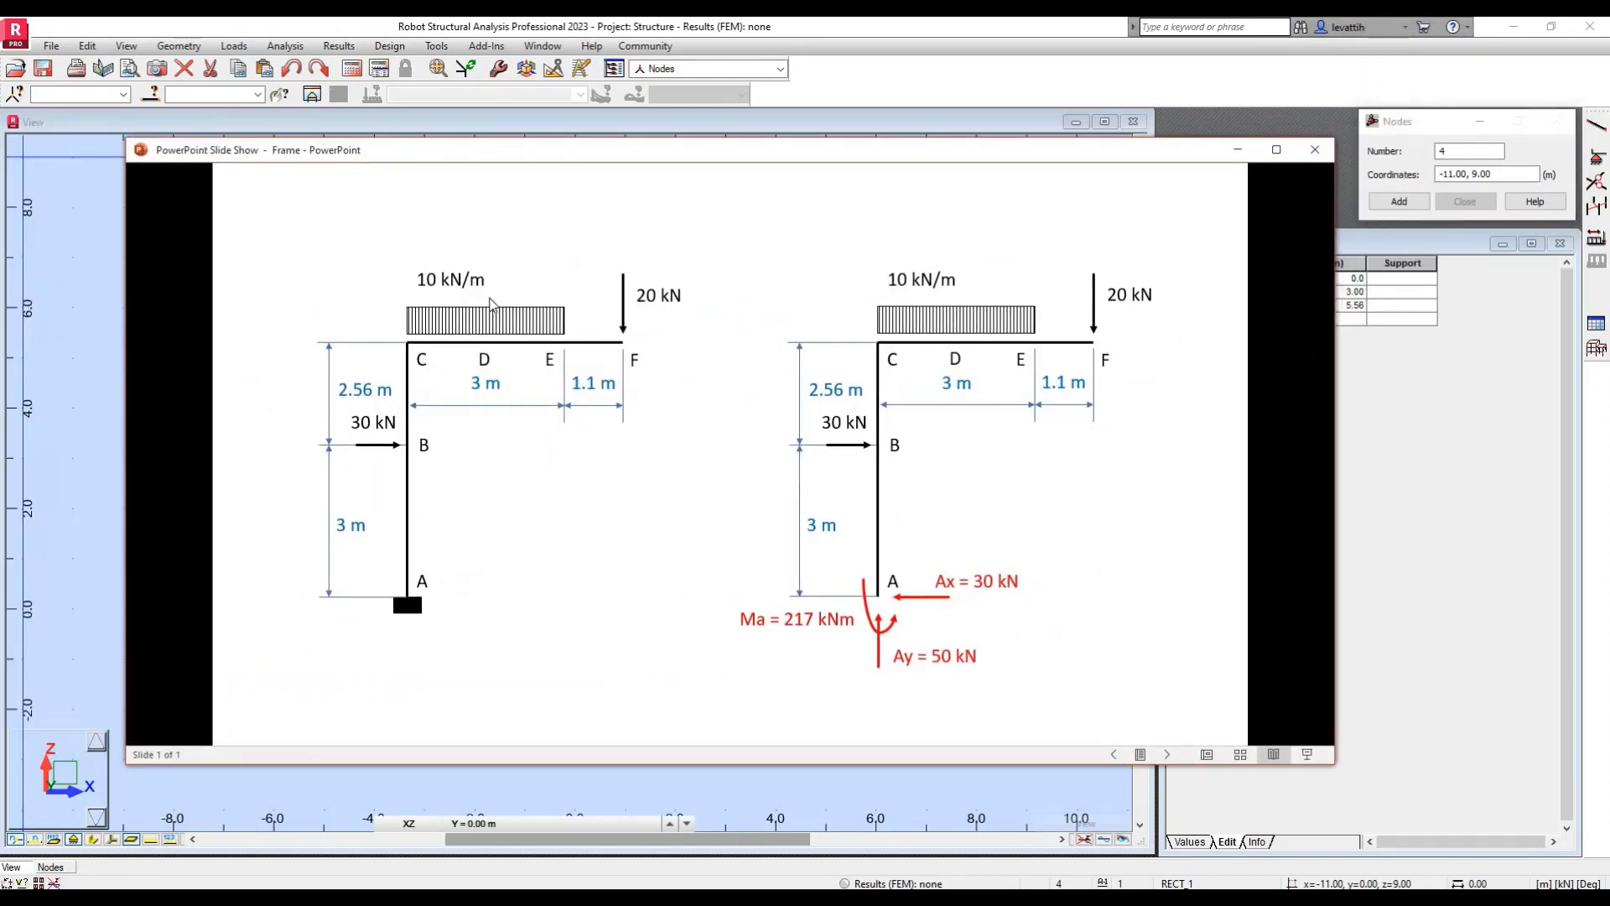
pyautogui.moveTo(587, 150); pyautogui.dragTo(0, 159)
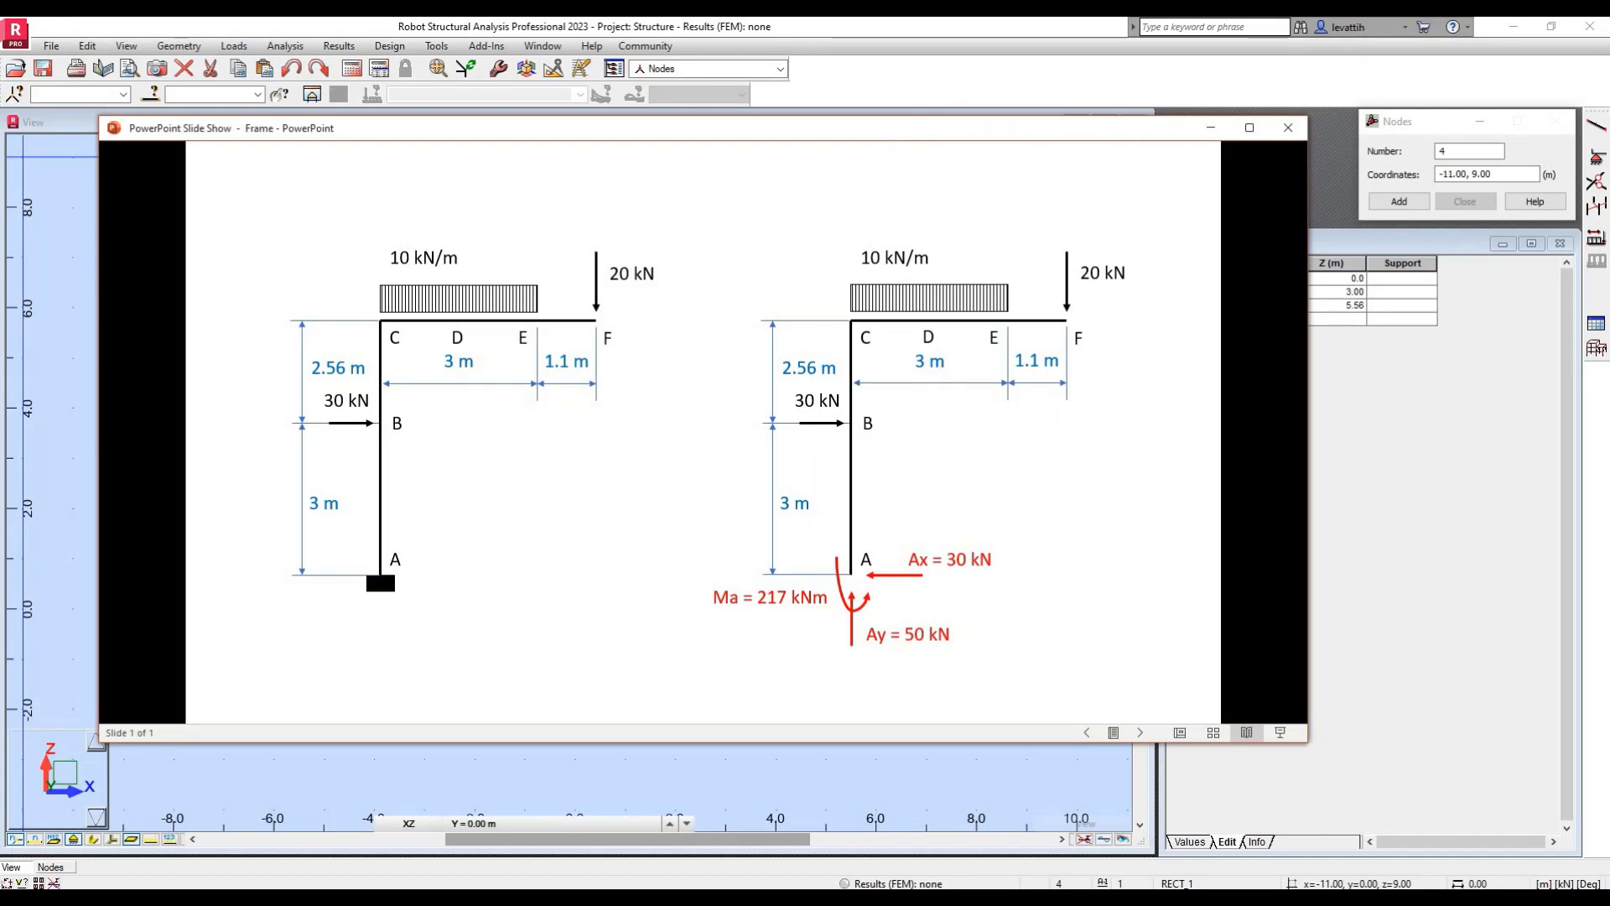
pyautogui.hotkey('alt', 'Tab')
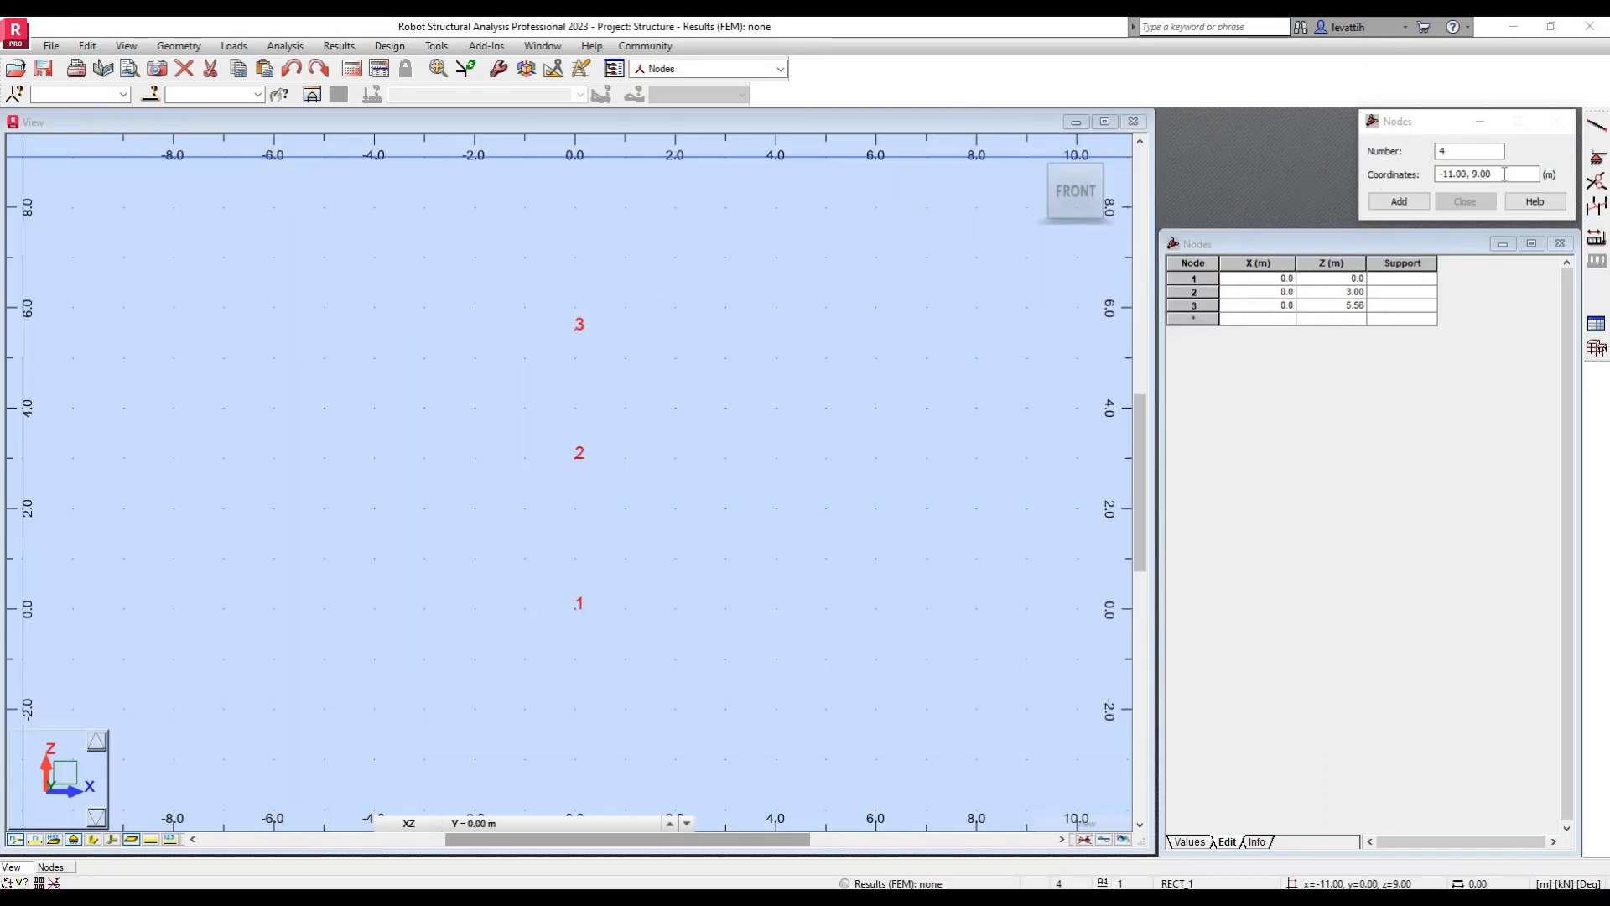
pyautogui.click(1415, 172)
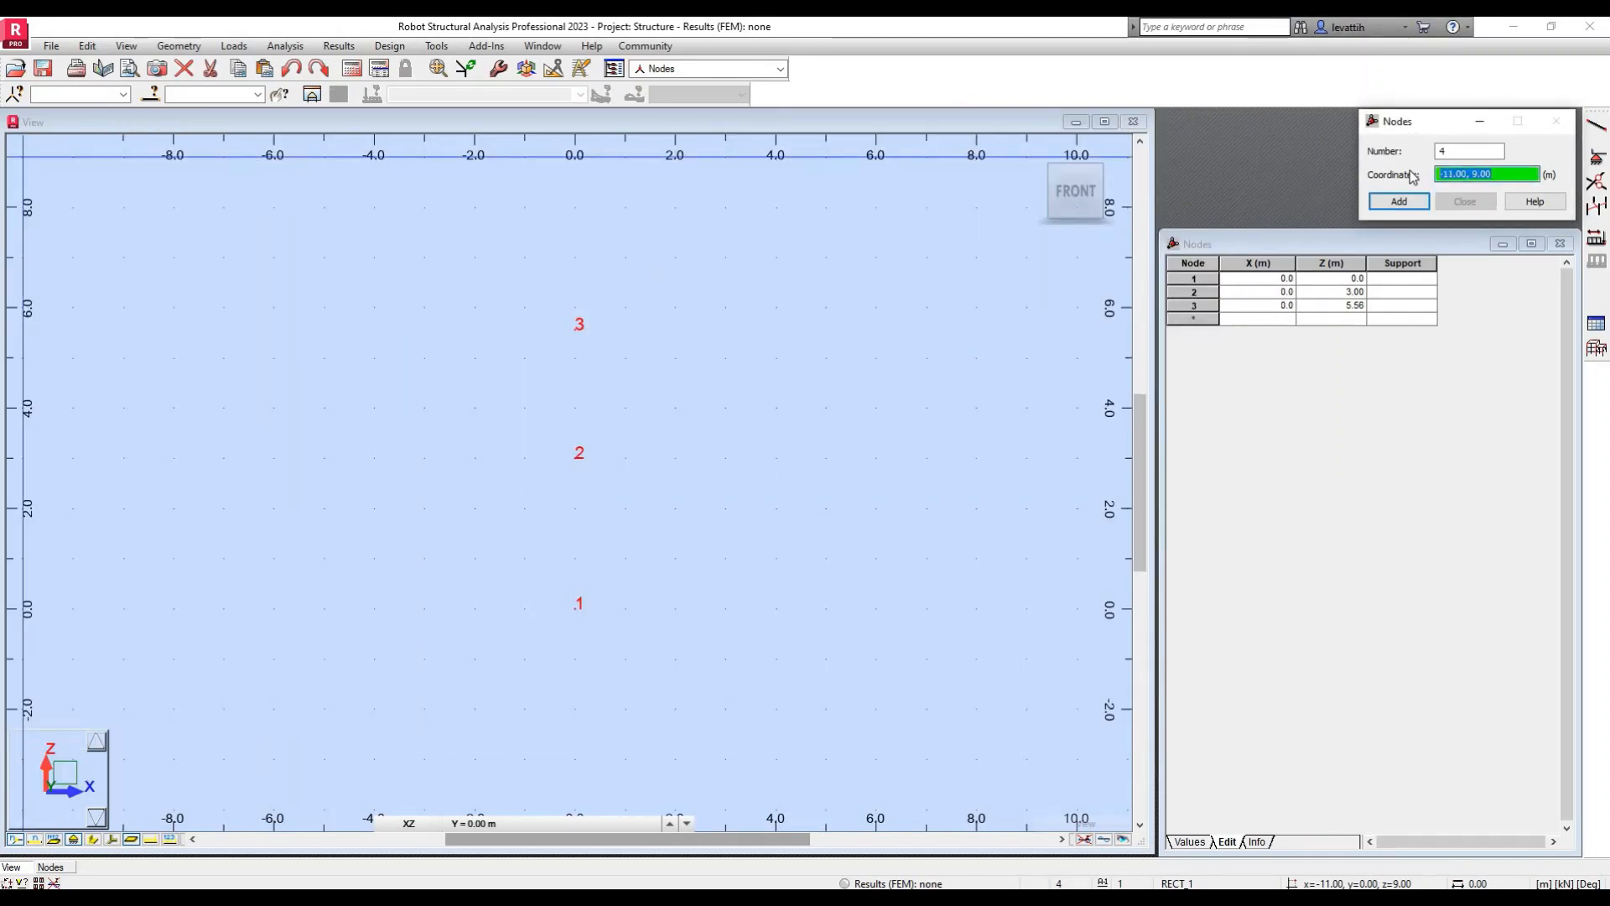
pyautogui.write('3')
pyautogui.write(',5,56')
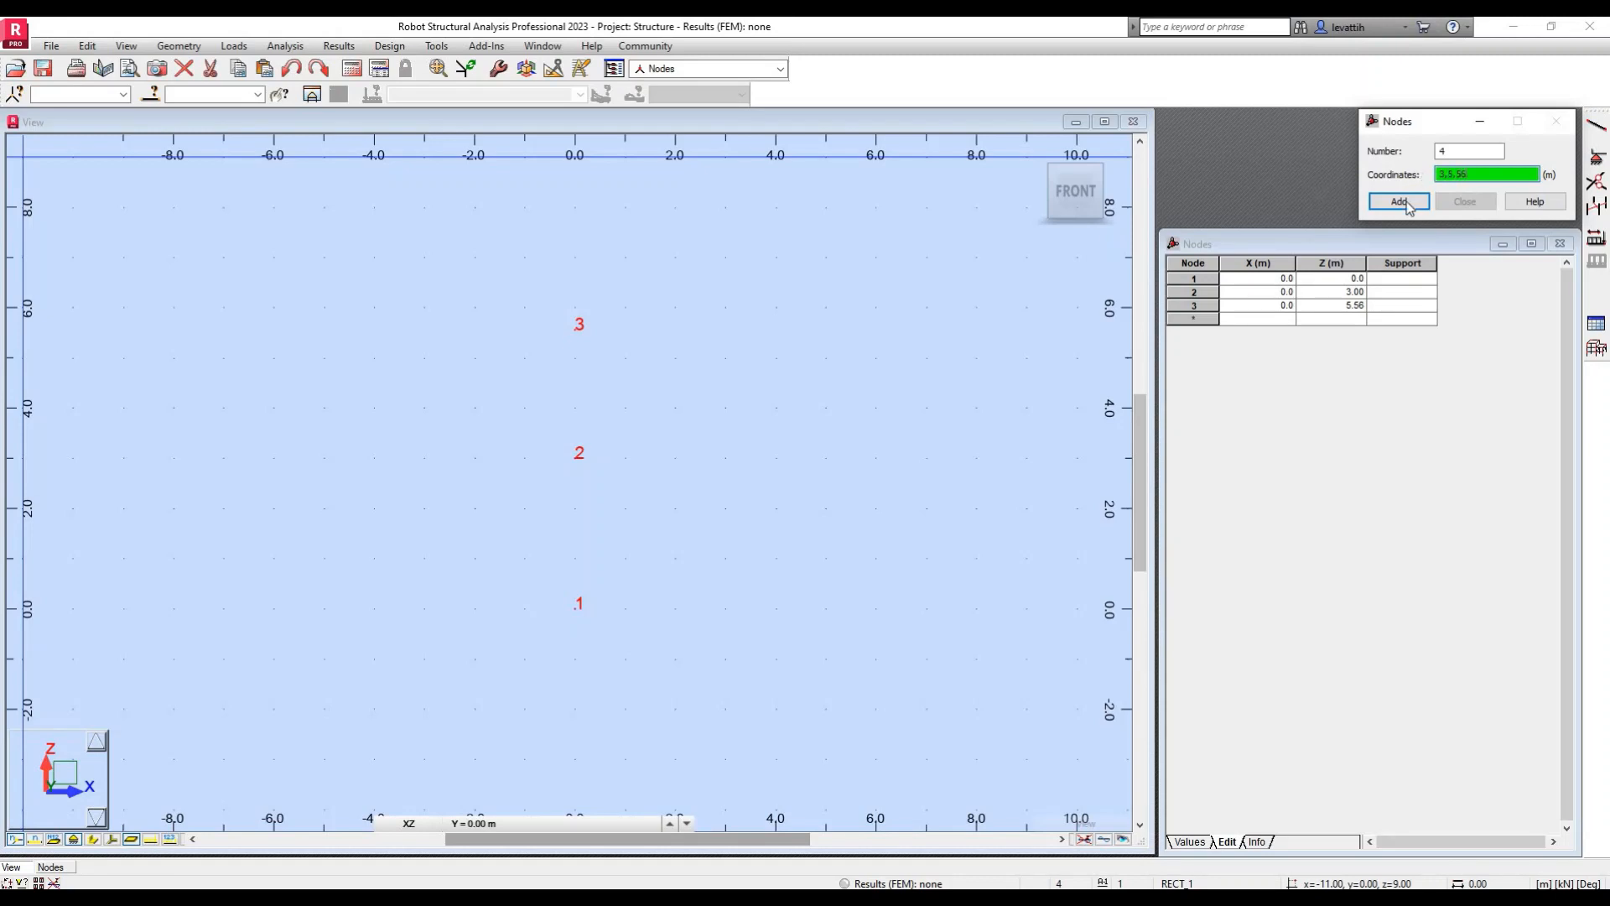
pyautogui.click(1409, 205)
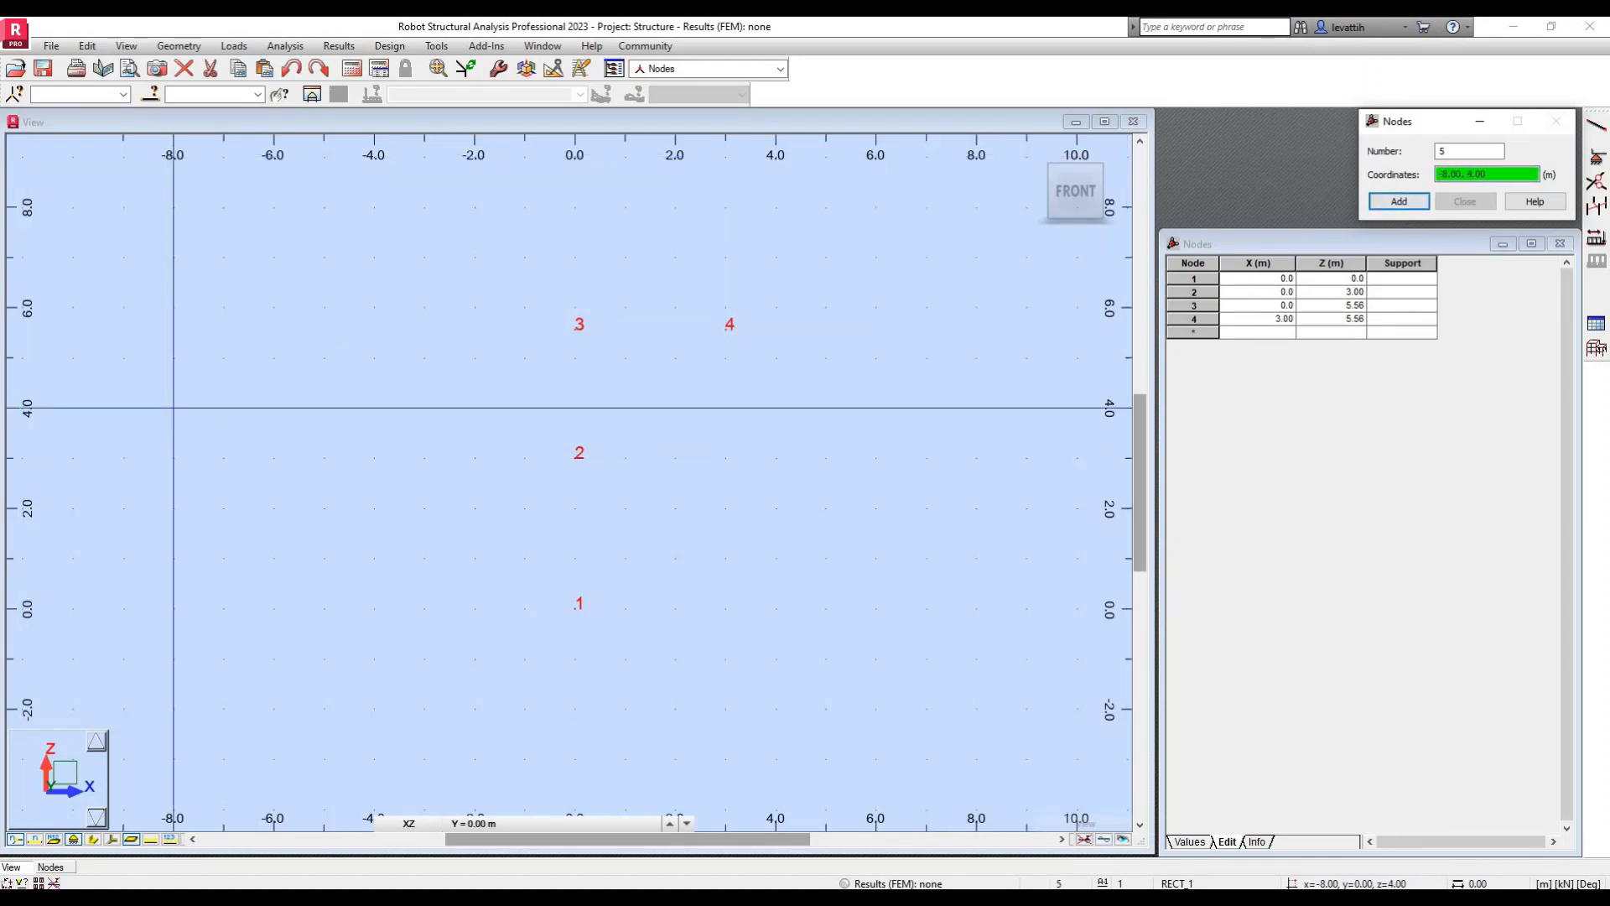
# Step: Check the overhang length in the PowerPoint drawing and add the beam end node for point F at coordinates 4.1, 5.56 m
pyautogui.hotkey('alt', 'Tab')
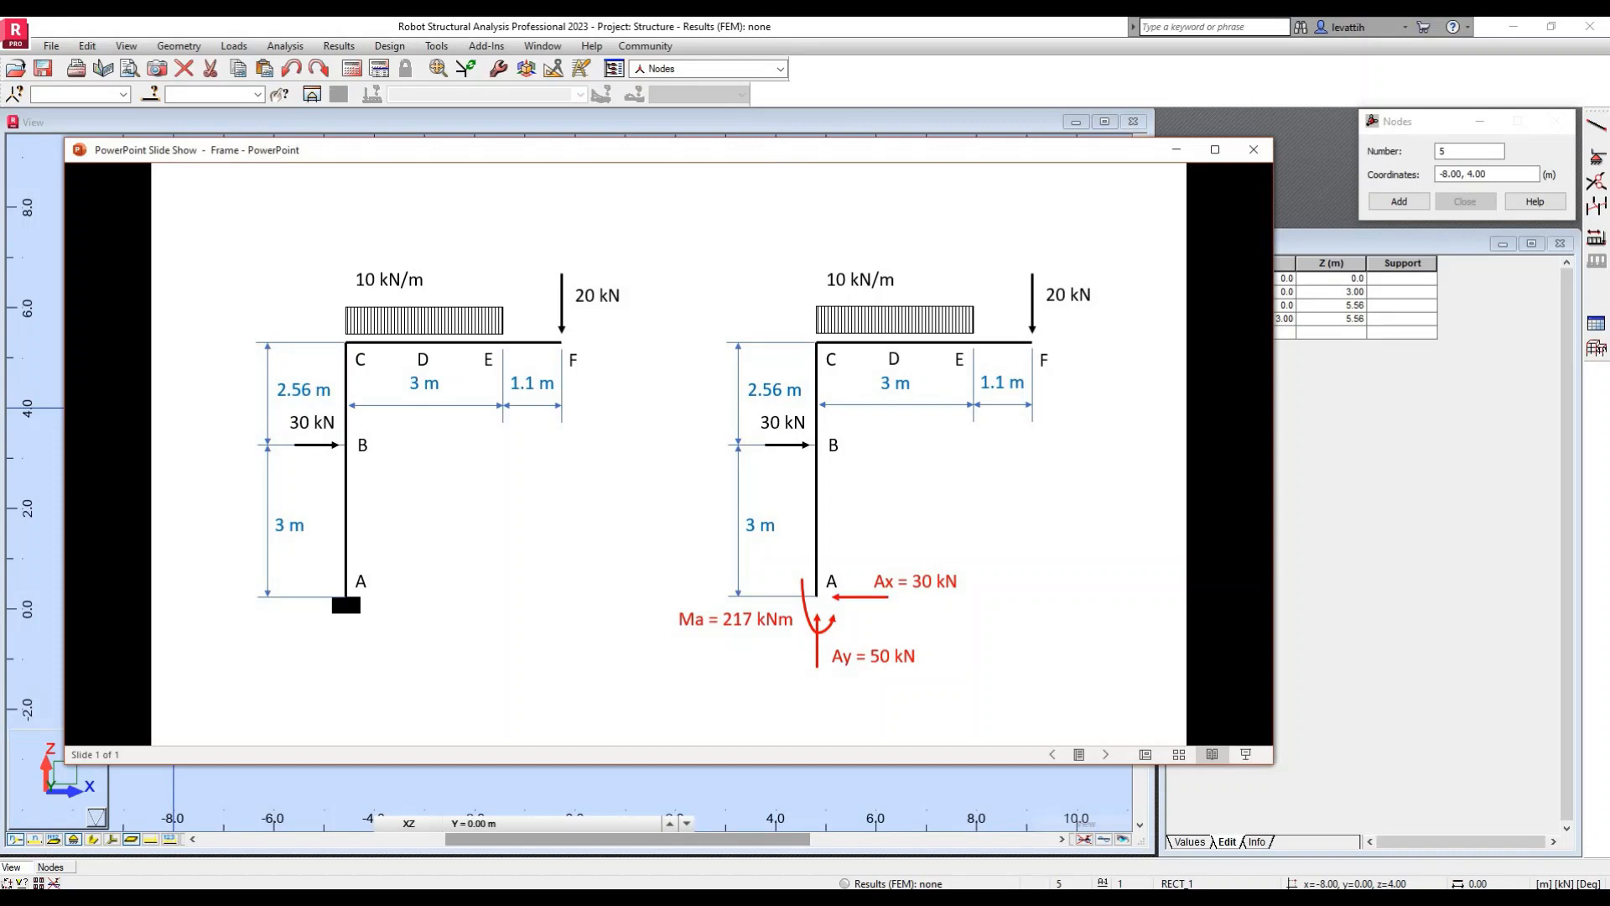
pyautogui.hotkey('alt', 'Tab')
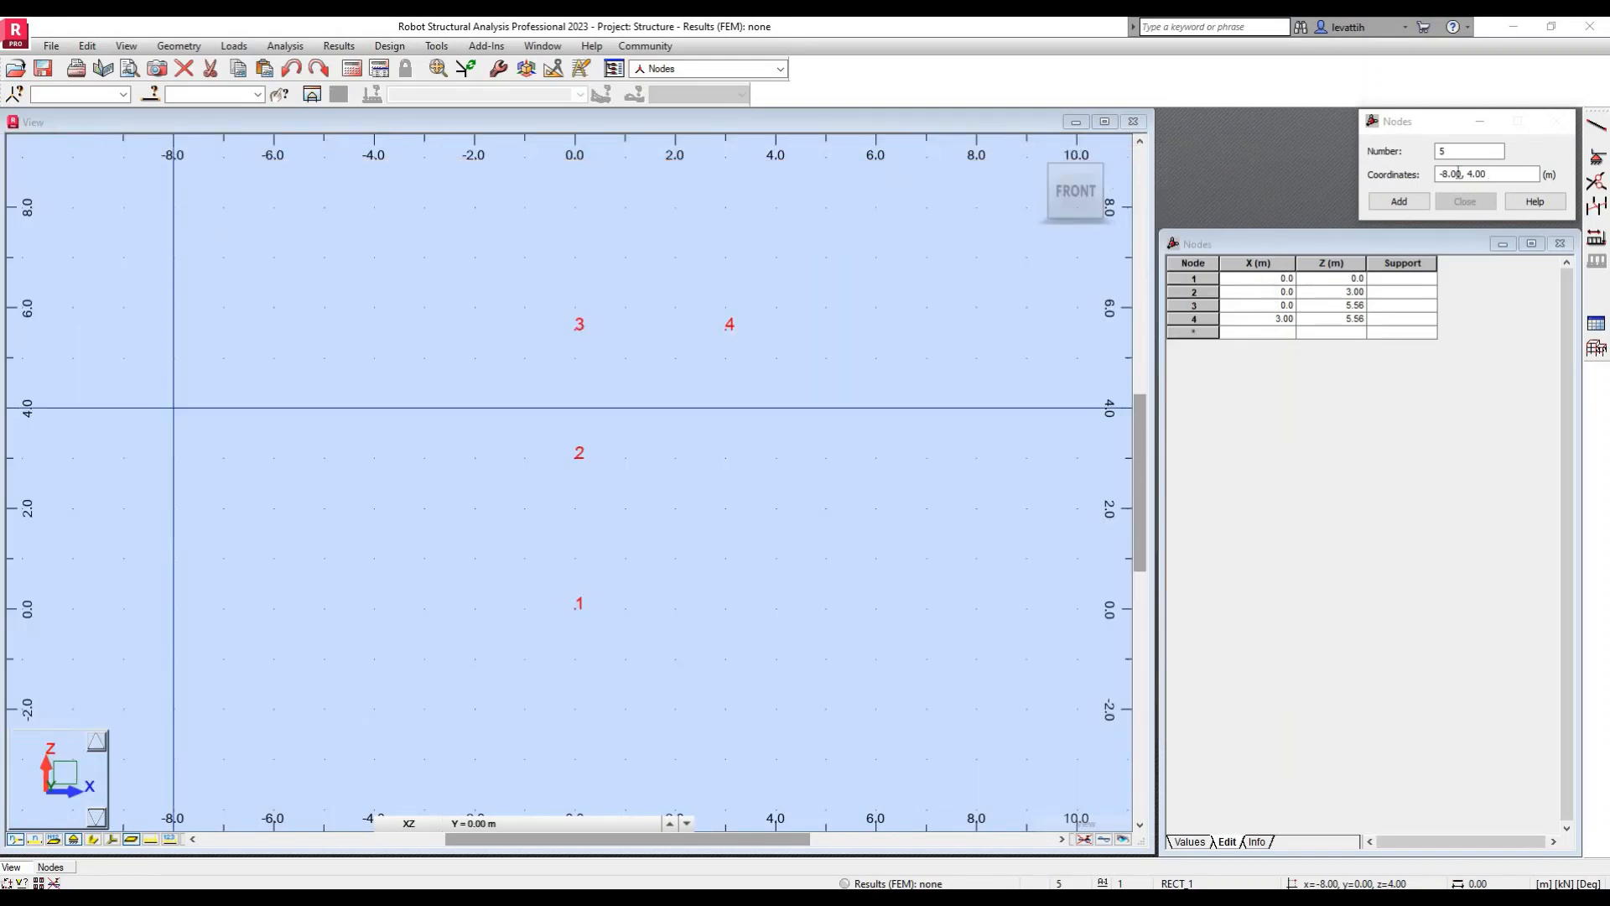
pyautogui.click(1382, 179)
pyautogui.write('4.1,')
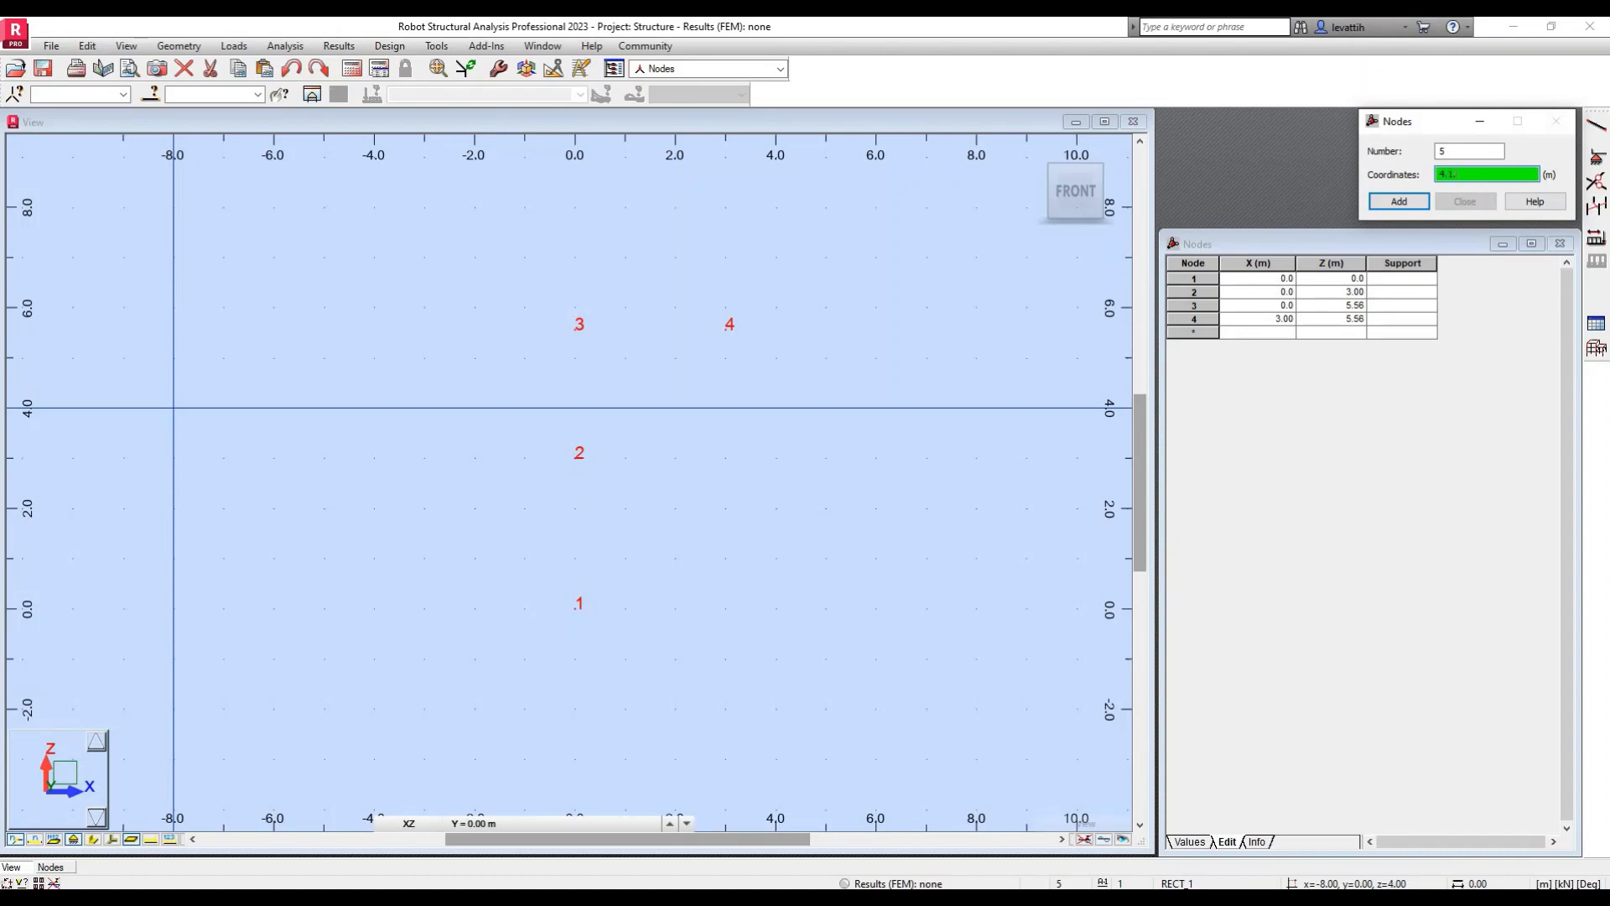
pyautogui.write('5.56')
pyautogui.press('Return')
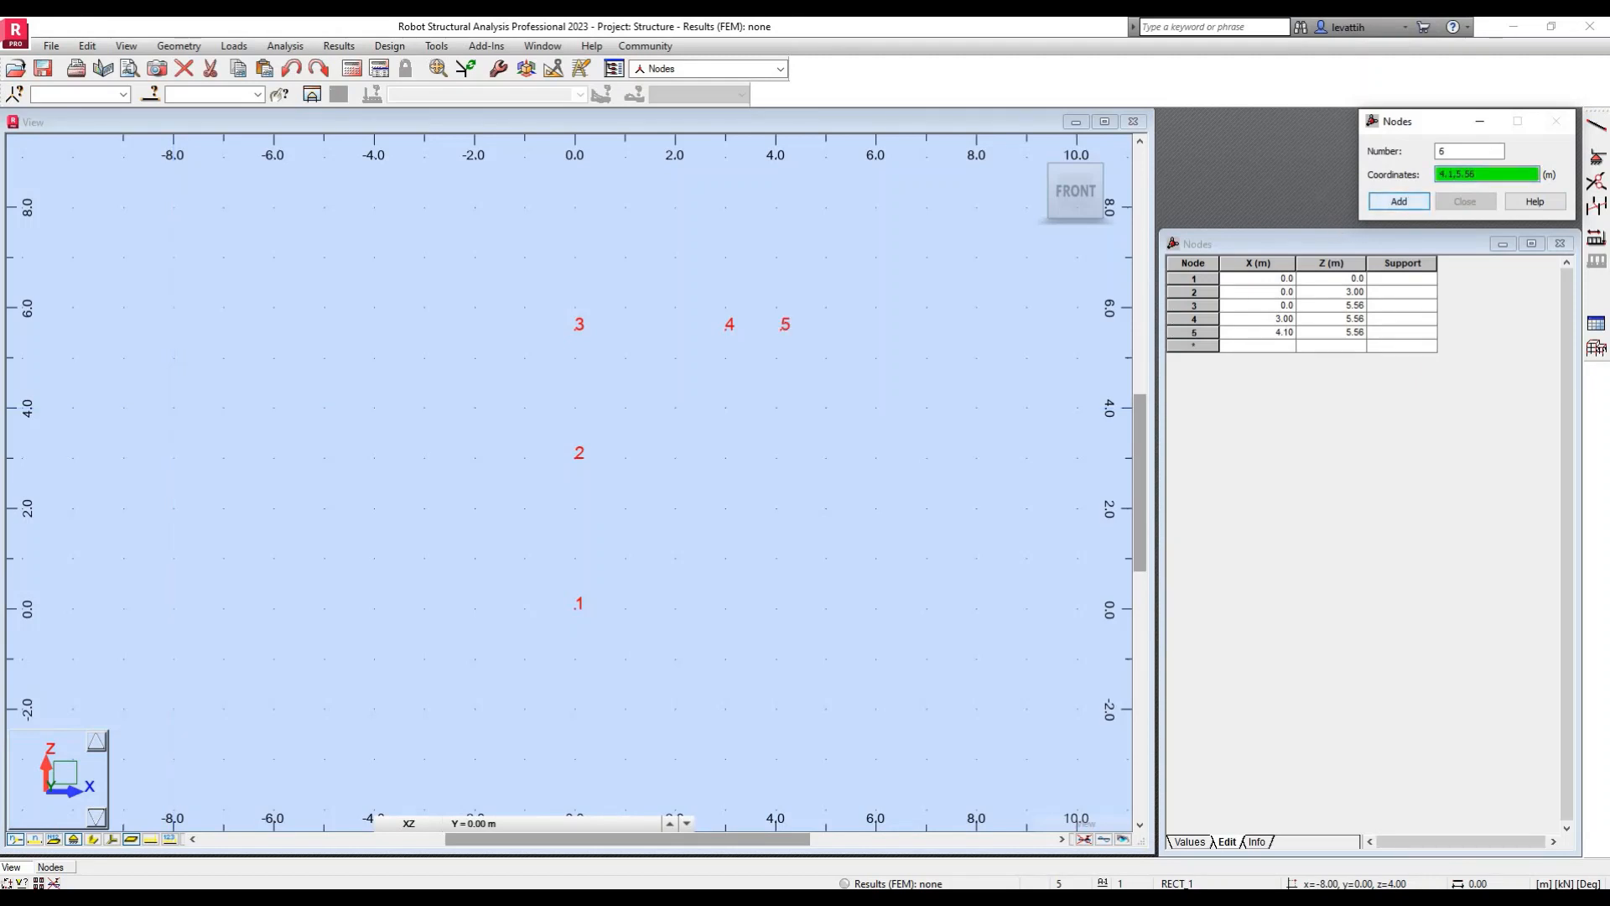
# Step: Switch to the Members layout and draw the two column members from node 1 to node 2 and node 2 to node 3
pyautogui.scroll(1, 926, 434)
pyautogui.scroll(1, 828, 431)
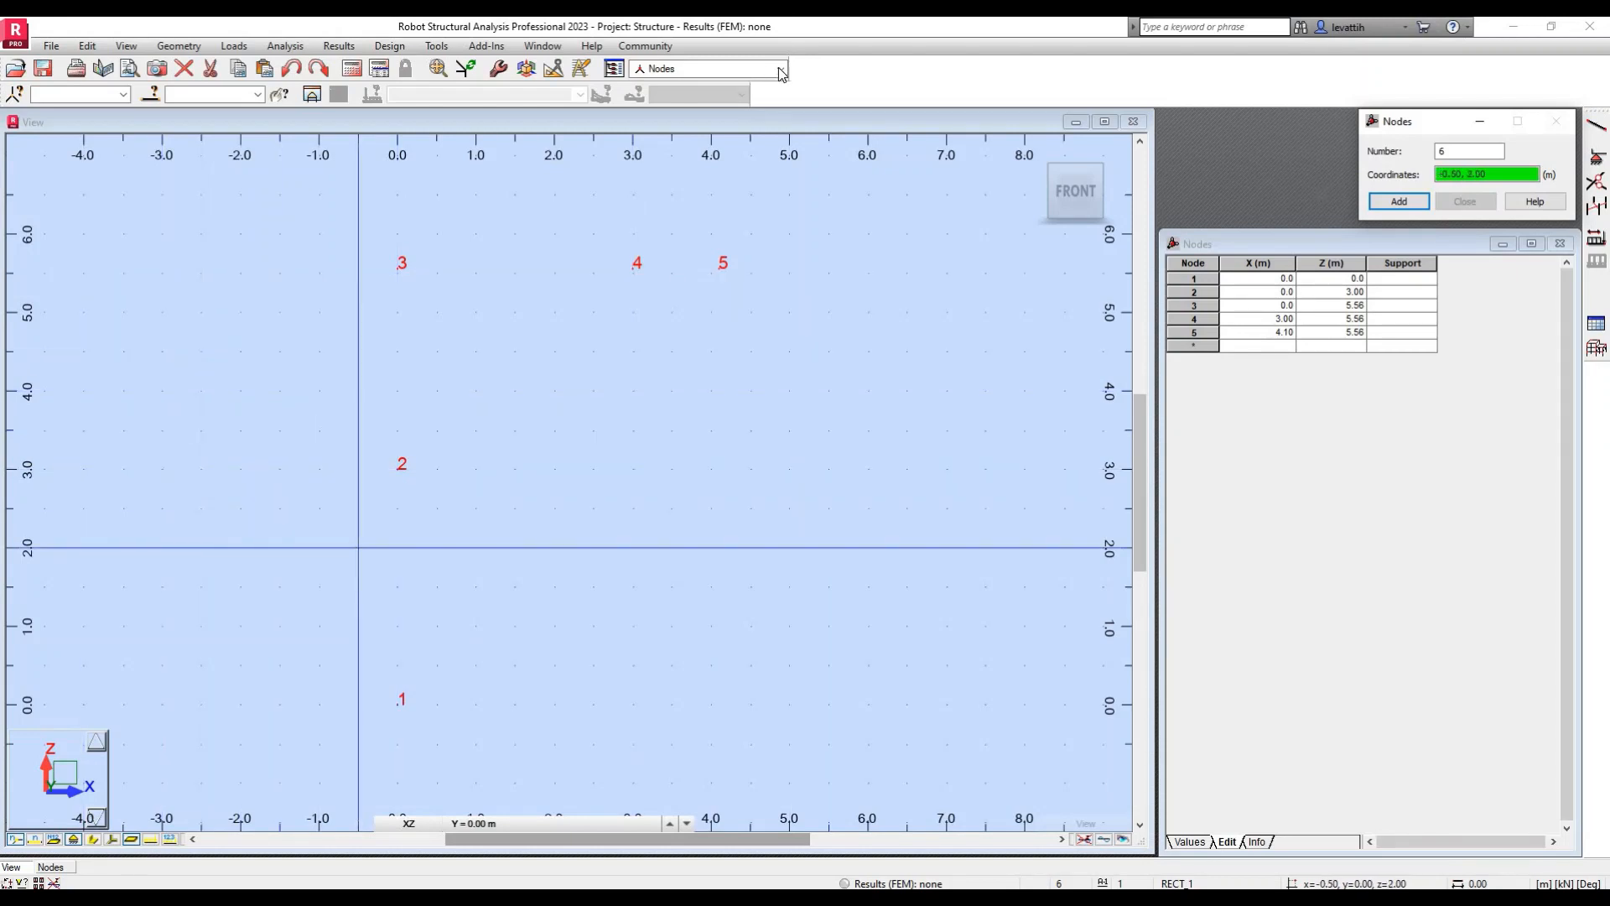
pyautogui.click(671, 68)
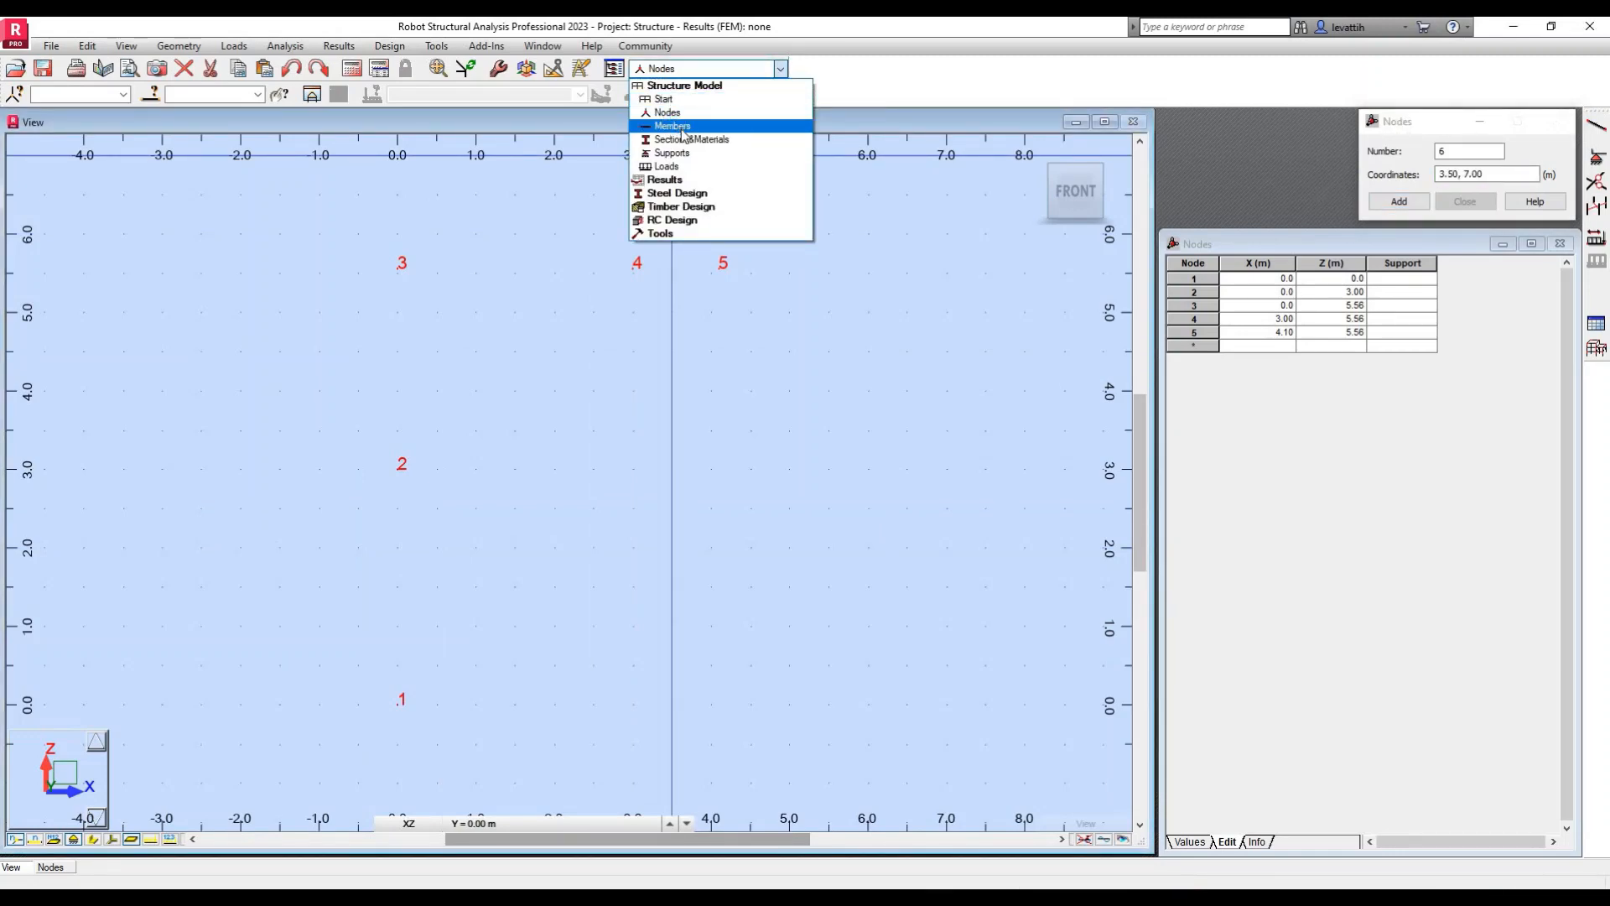
pyautogui.click(676, 127)
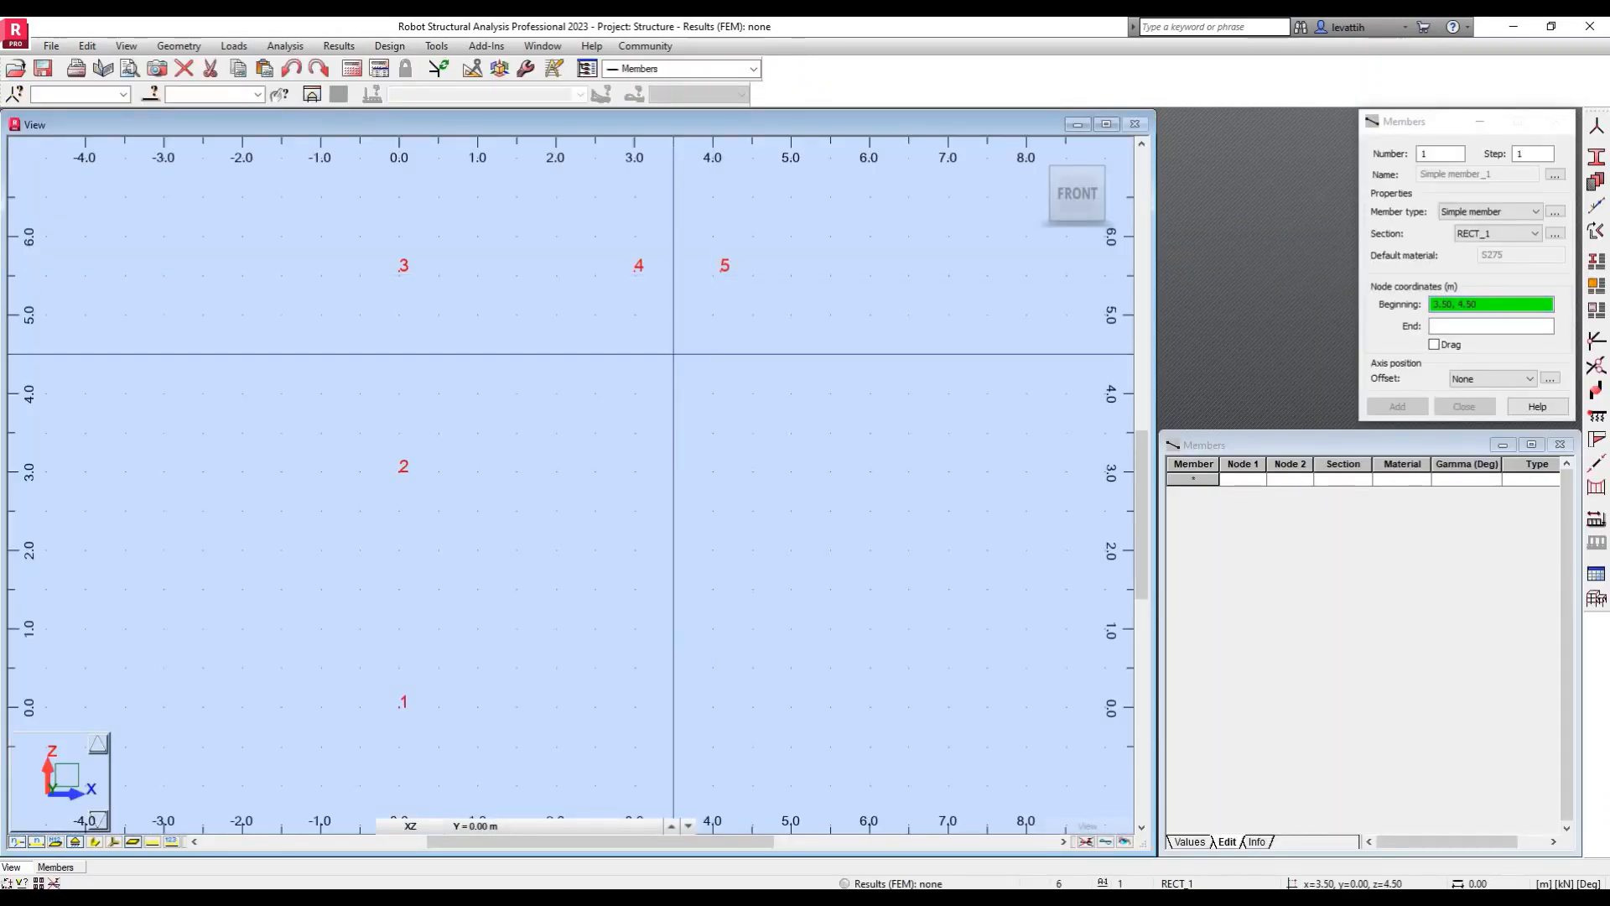
pyautogui.click(399, 707)
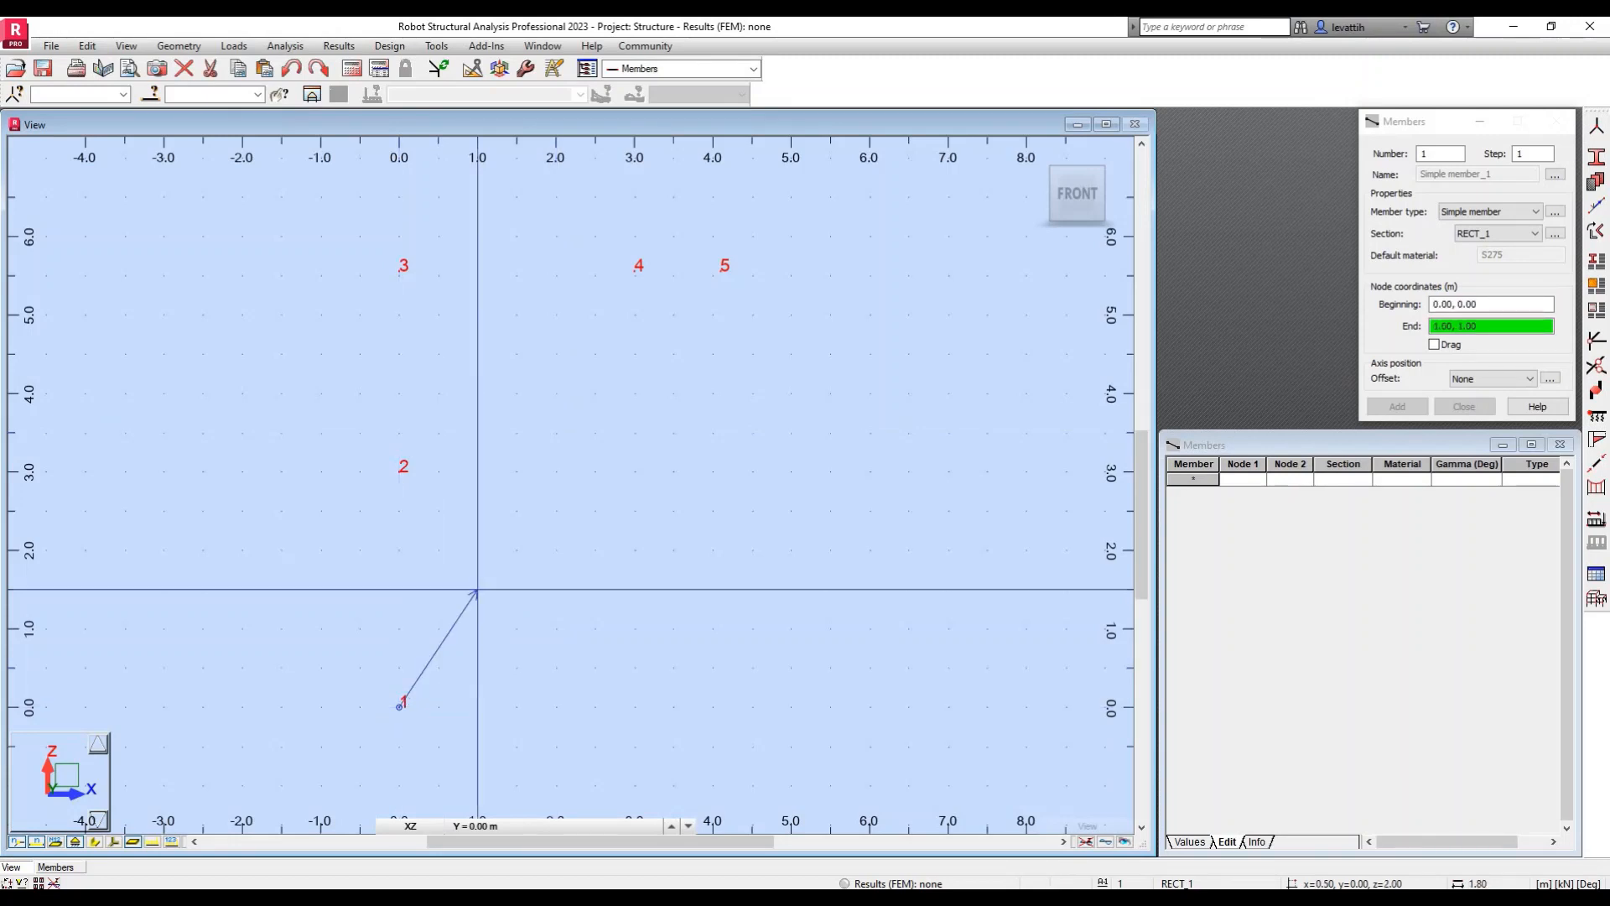
pyautogui.click(399, 467)
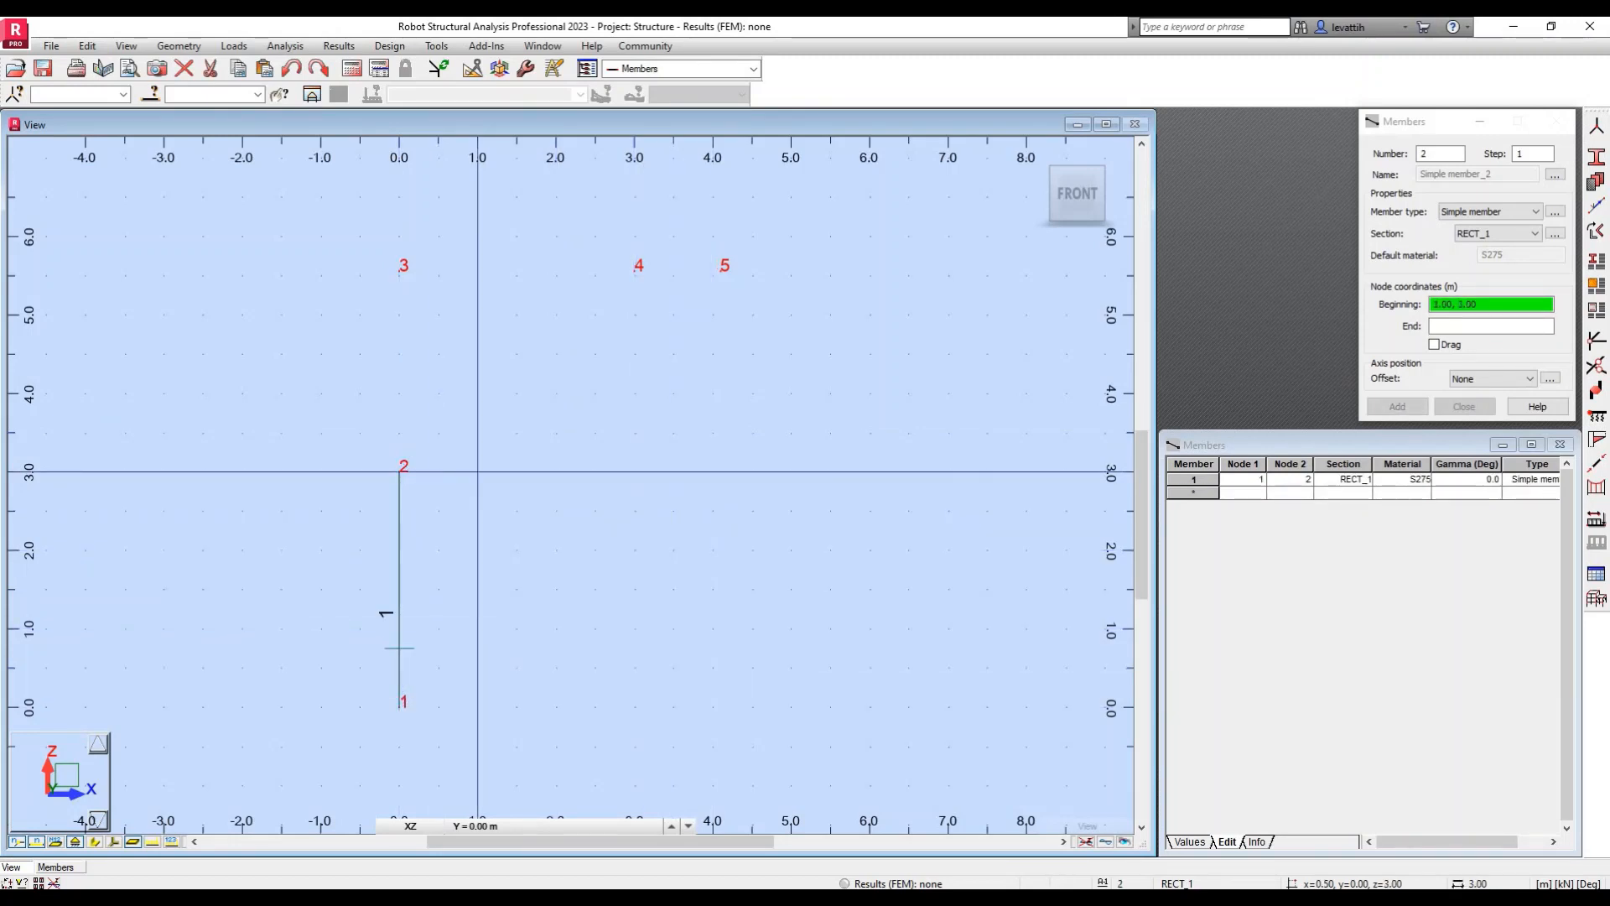
pyautogui.click(399, 469)
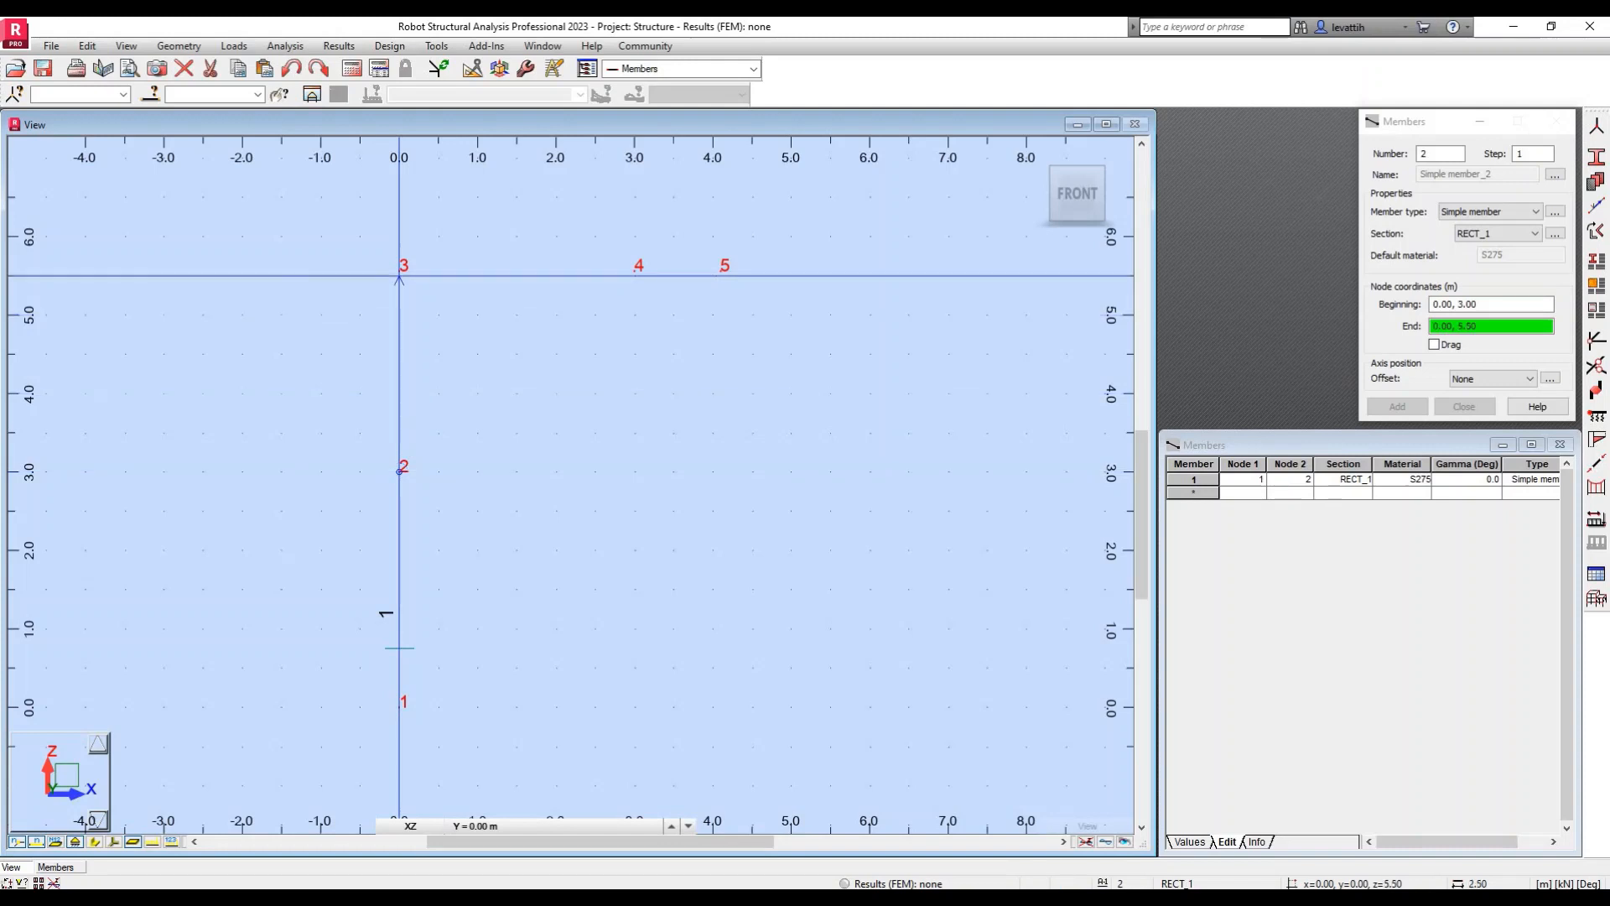
pyautogui.click(399, 267)
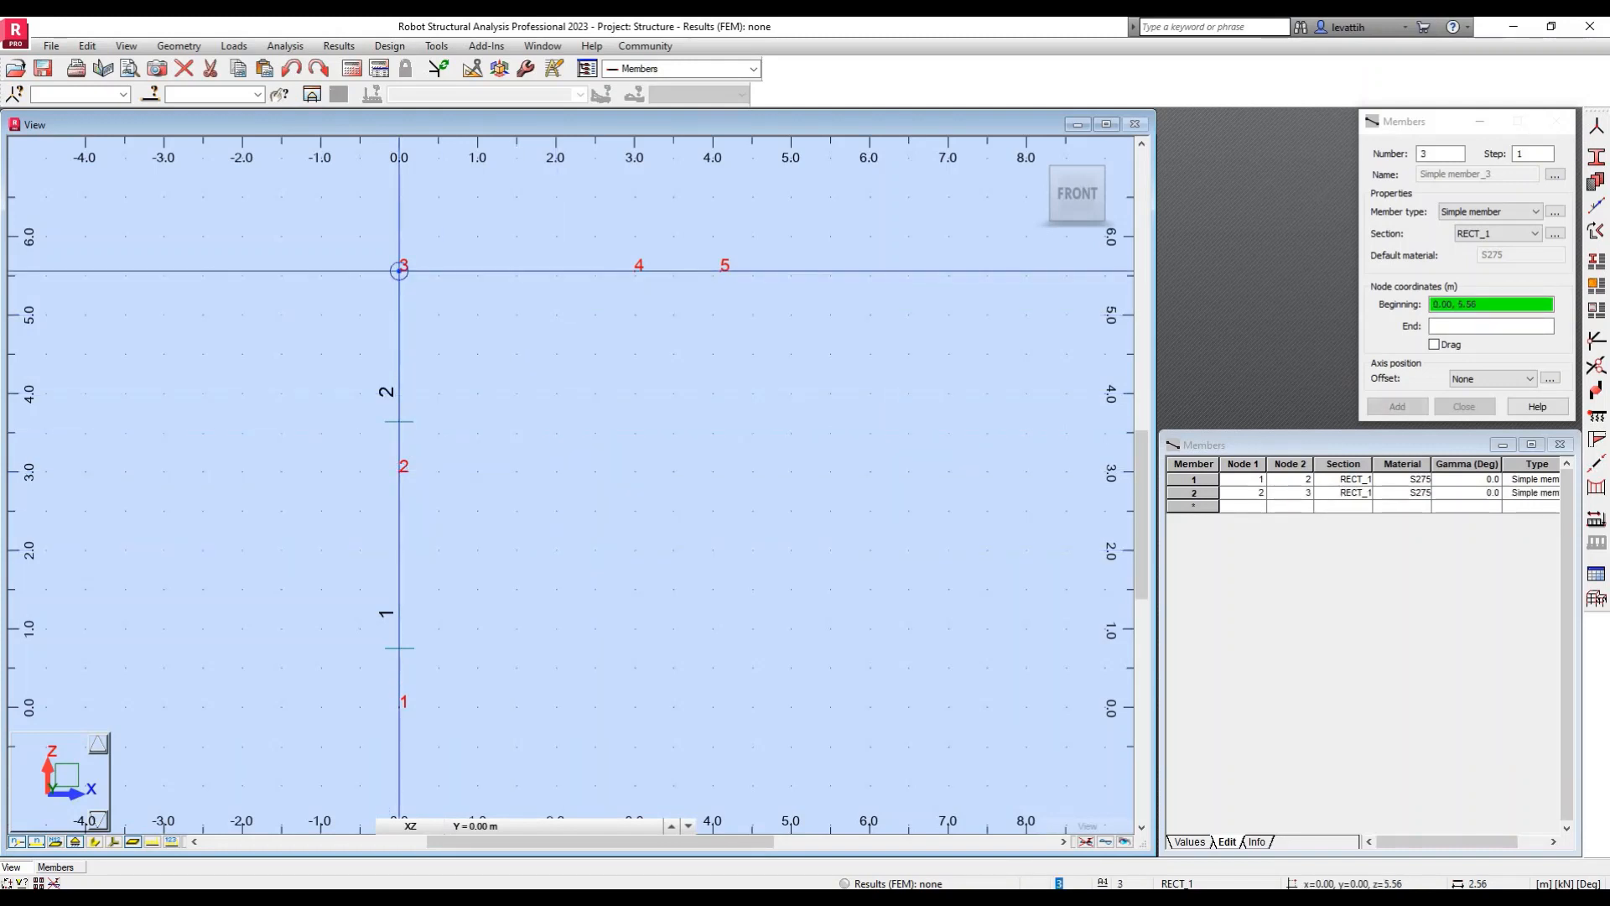
# Step: Draw the two beam members from node 3 to node 4 and from node 4 to node 5
pyautogui.click(400, 270)
pyautogui.click(634, 270)
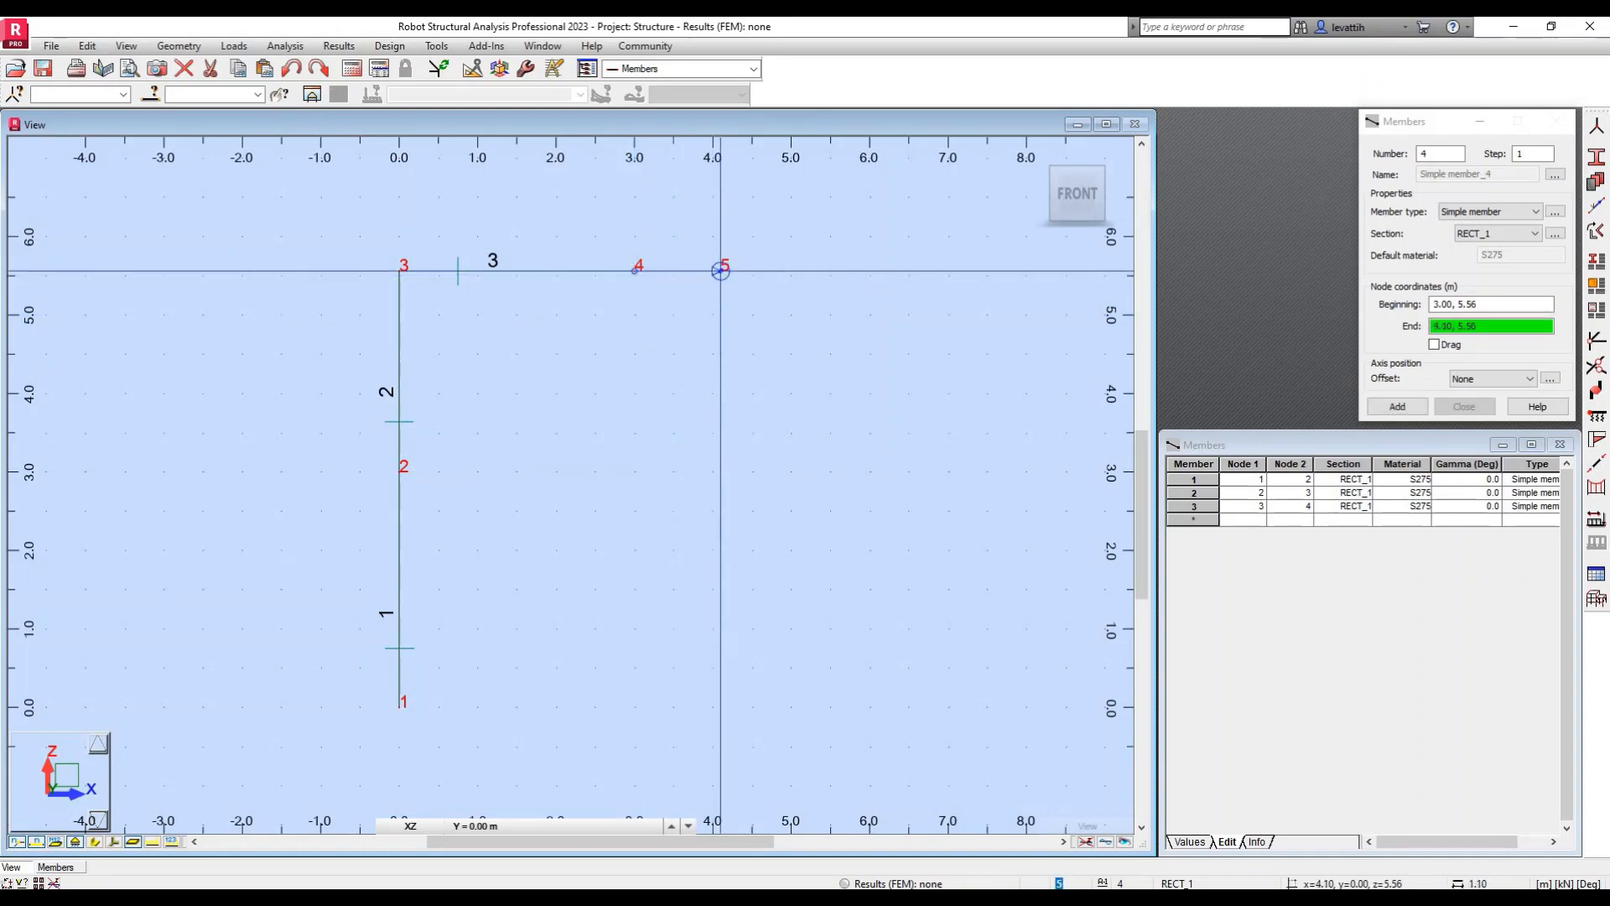
pyautogui.click(721, 270)
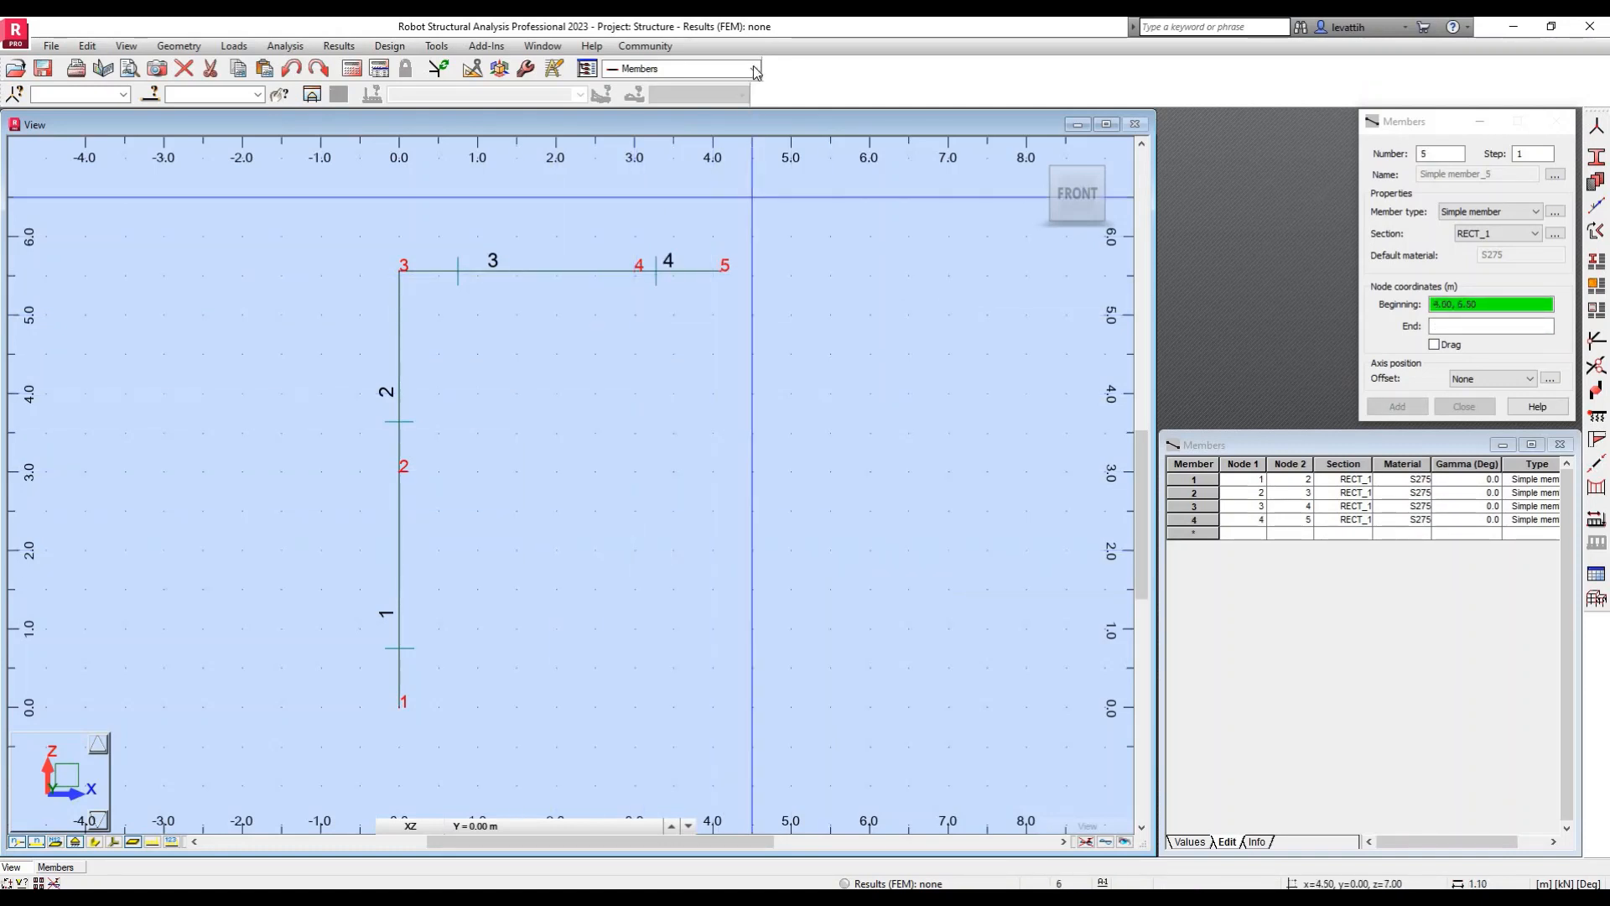
# Step: Switch to the Sections & Materials layout and inspect the dimensions of the RECT_1 section
pyautogui.click(676, 69)
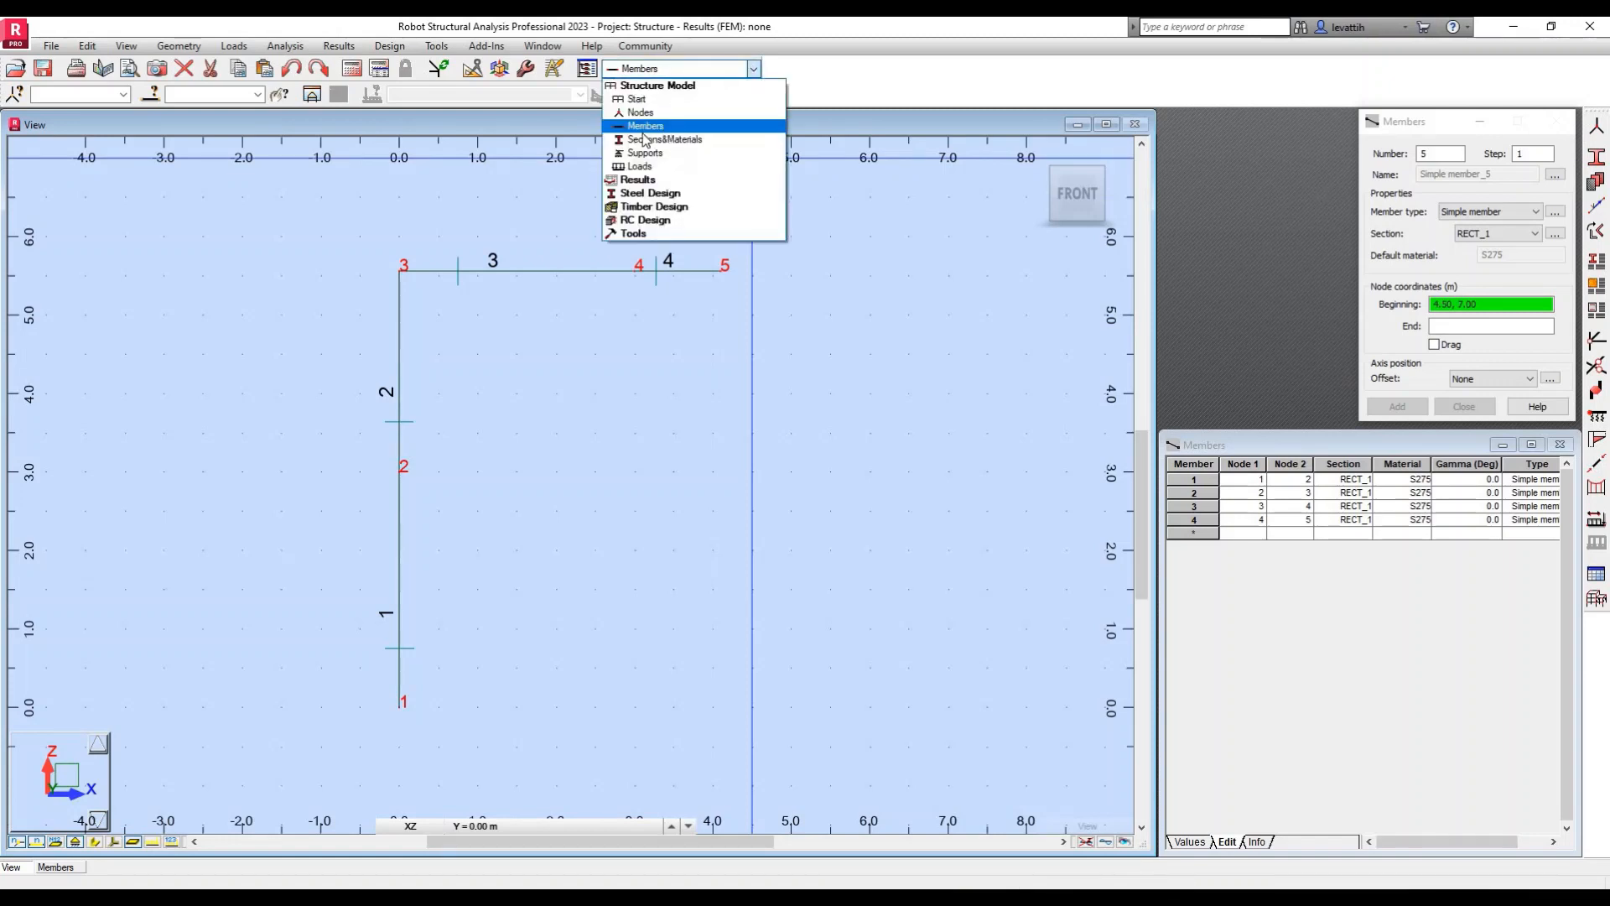
pyautogui.click(646, 140)
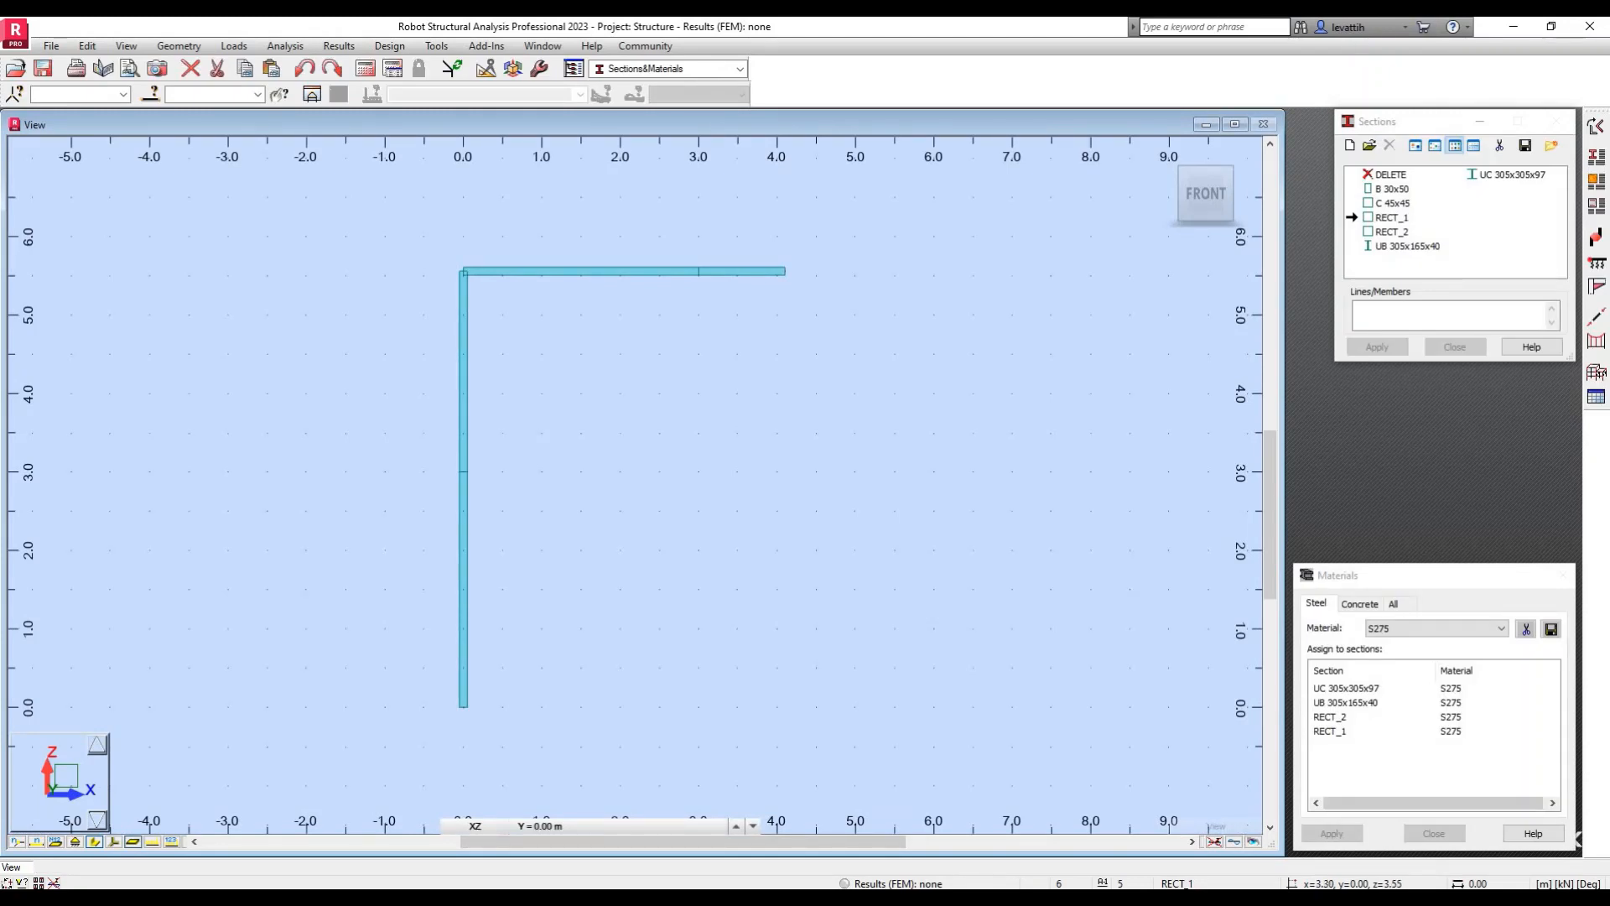
pyautogui.doubleClick(1389, 218)
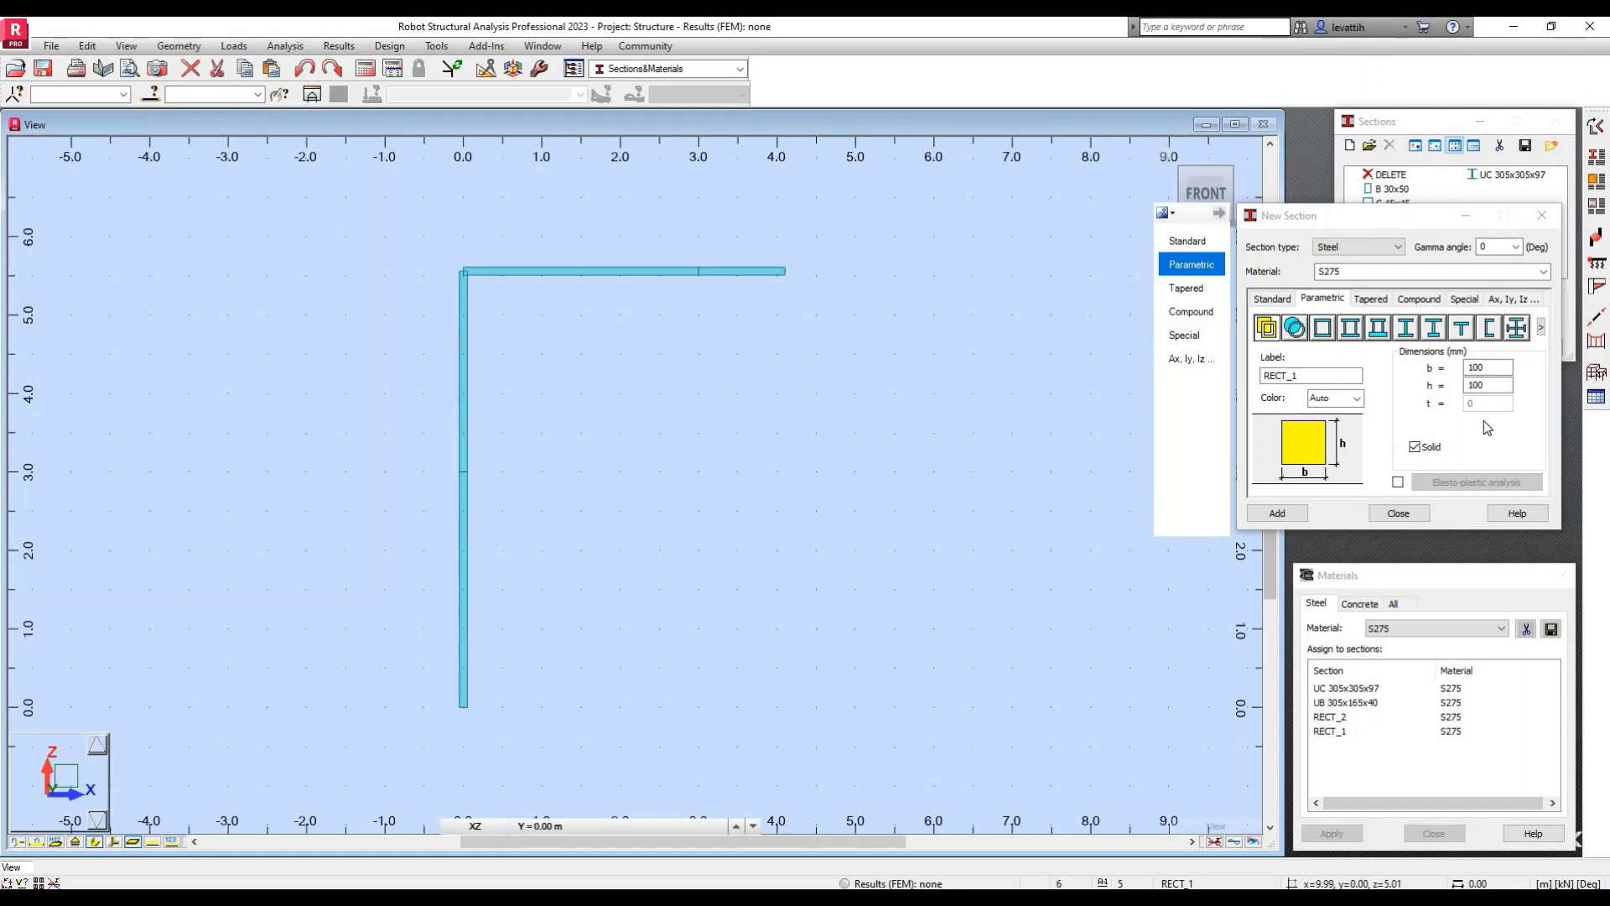
pyautogui.click(1399, 513)
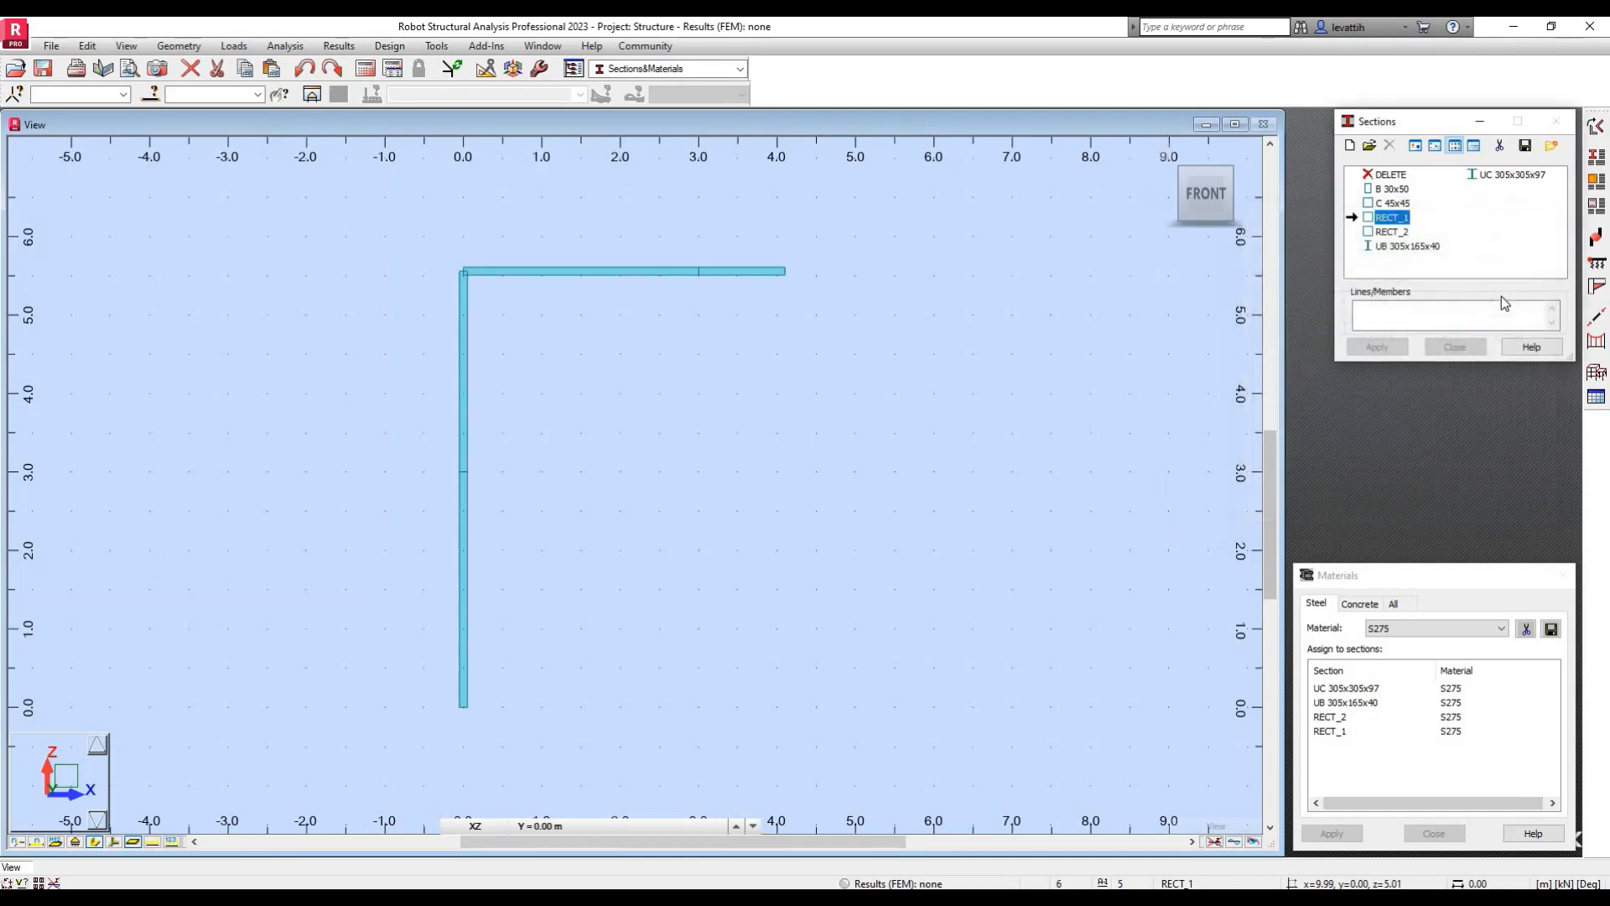
# Step: Check the dimensions of the RECT_2 section and assign it to all the column and beam members
pyautogui.doubleClick(1392, 232)
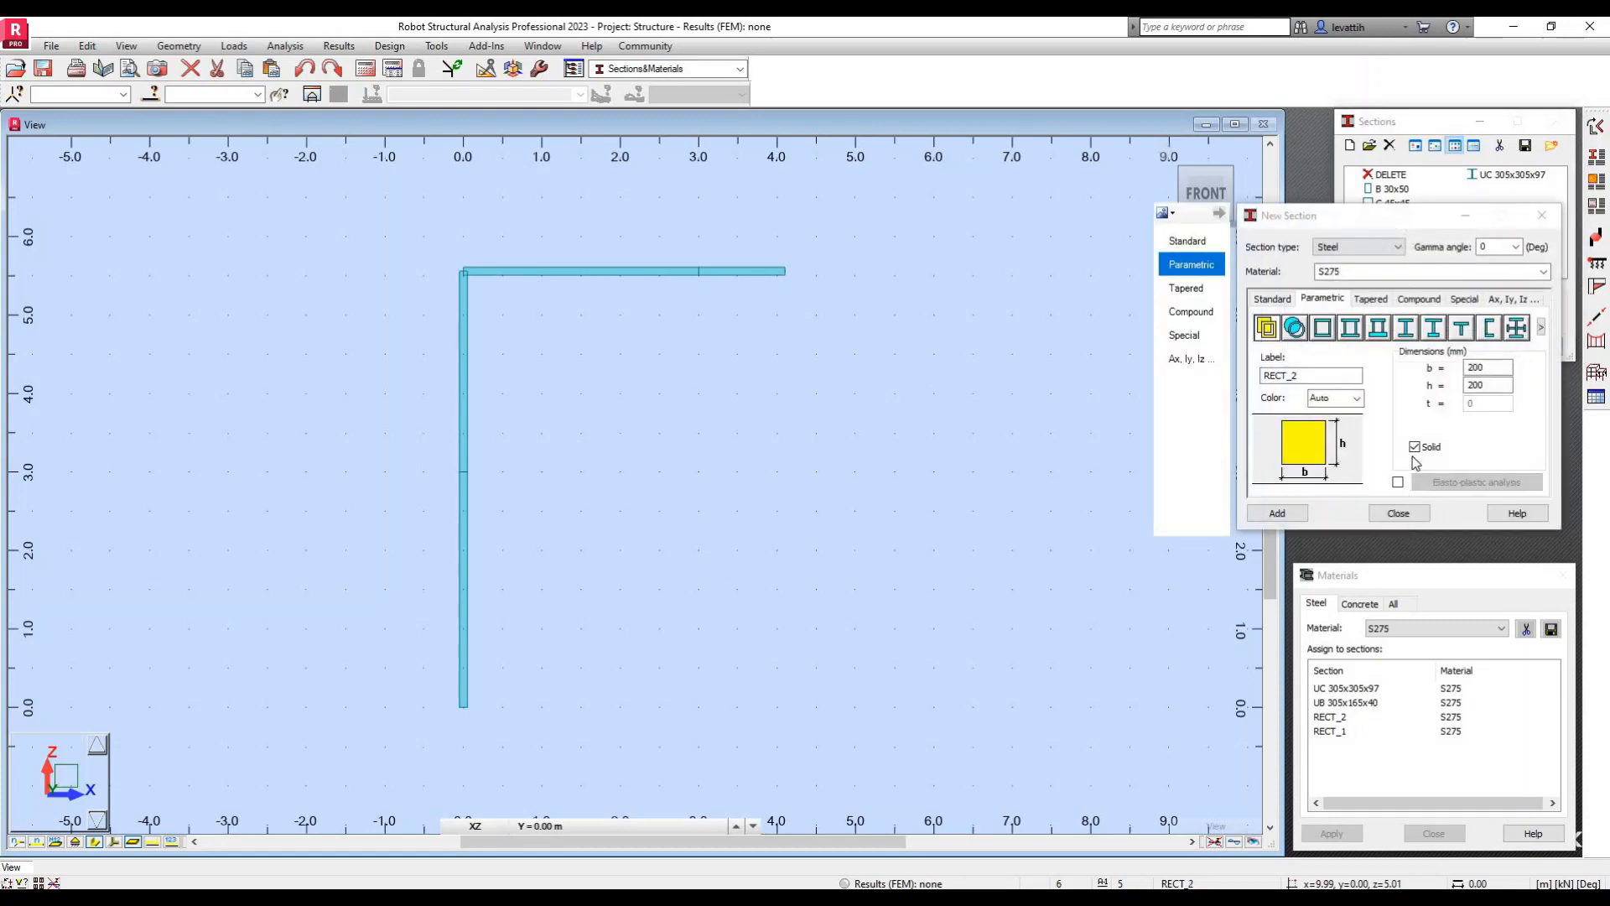
pyautogui.press('Escape')
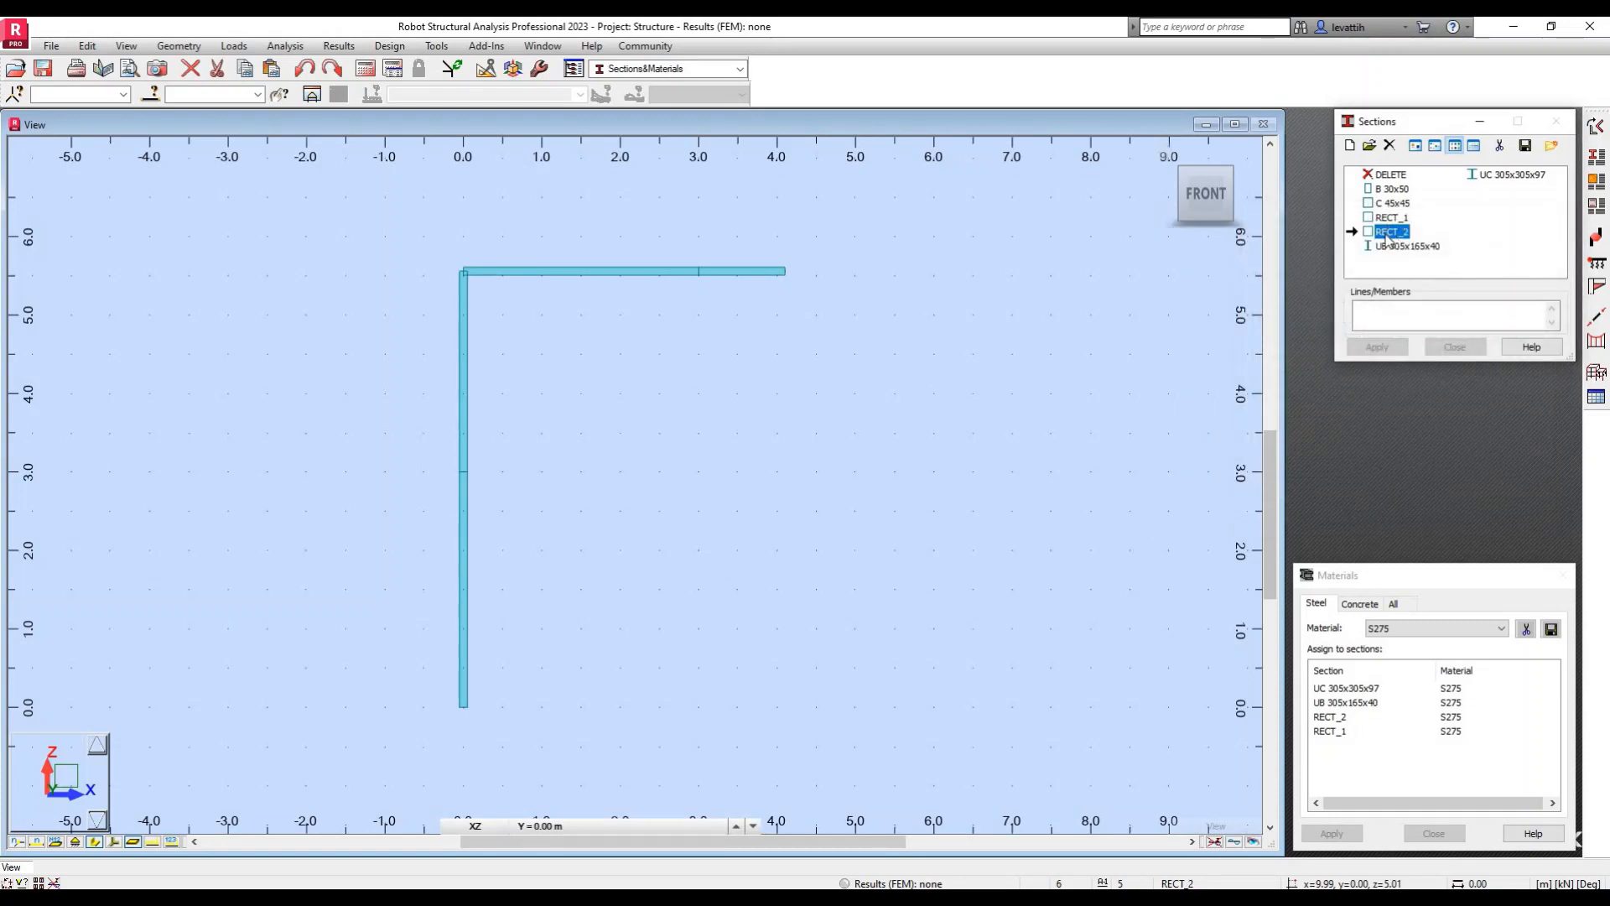
pyautogui.doubleClick(1390, 233)
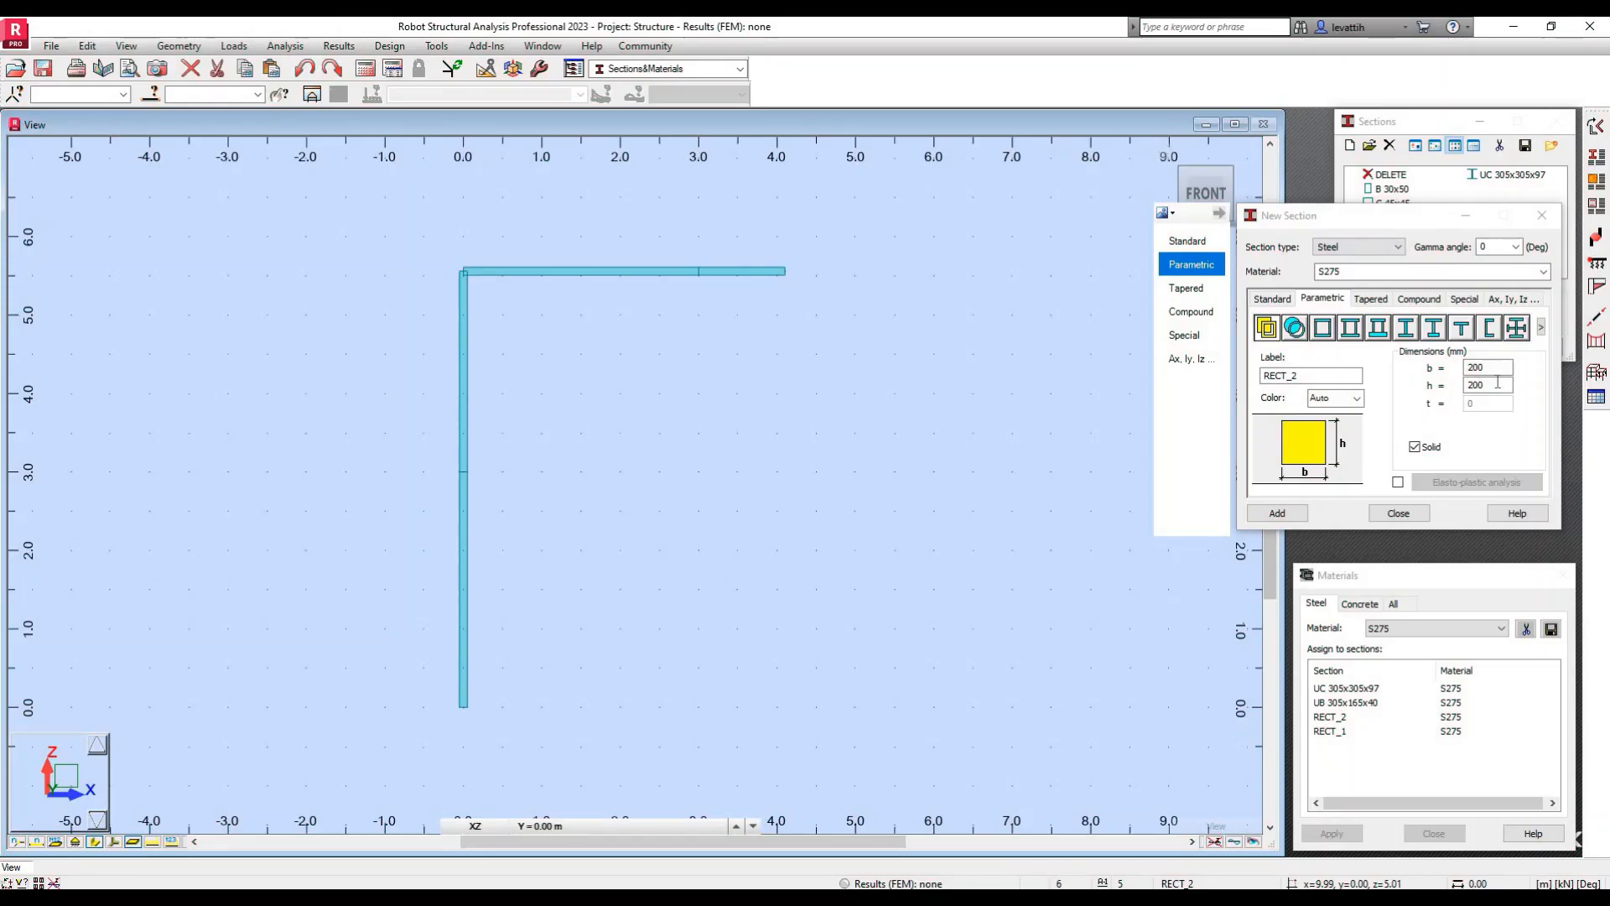
pyautogui.click(1401, 515)
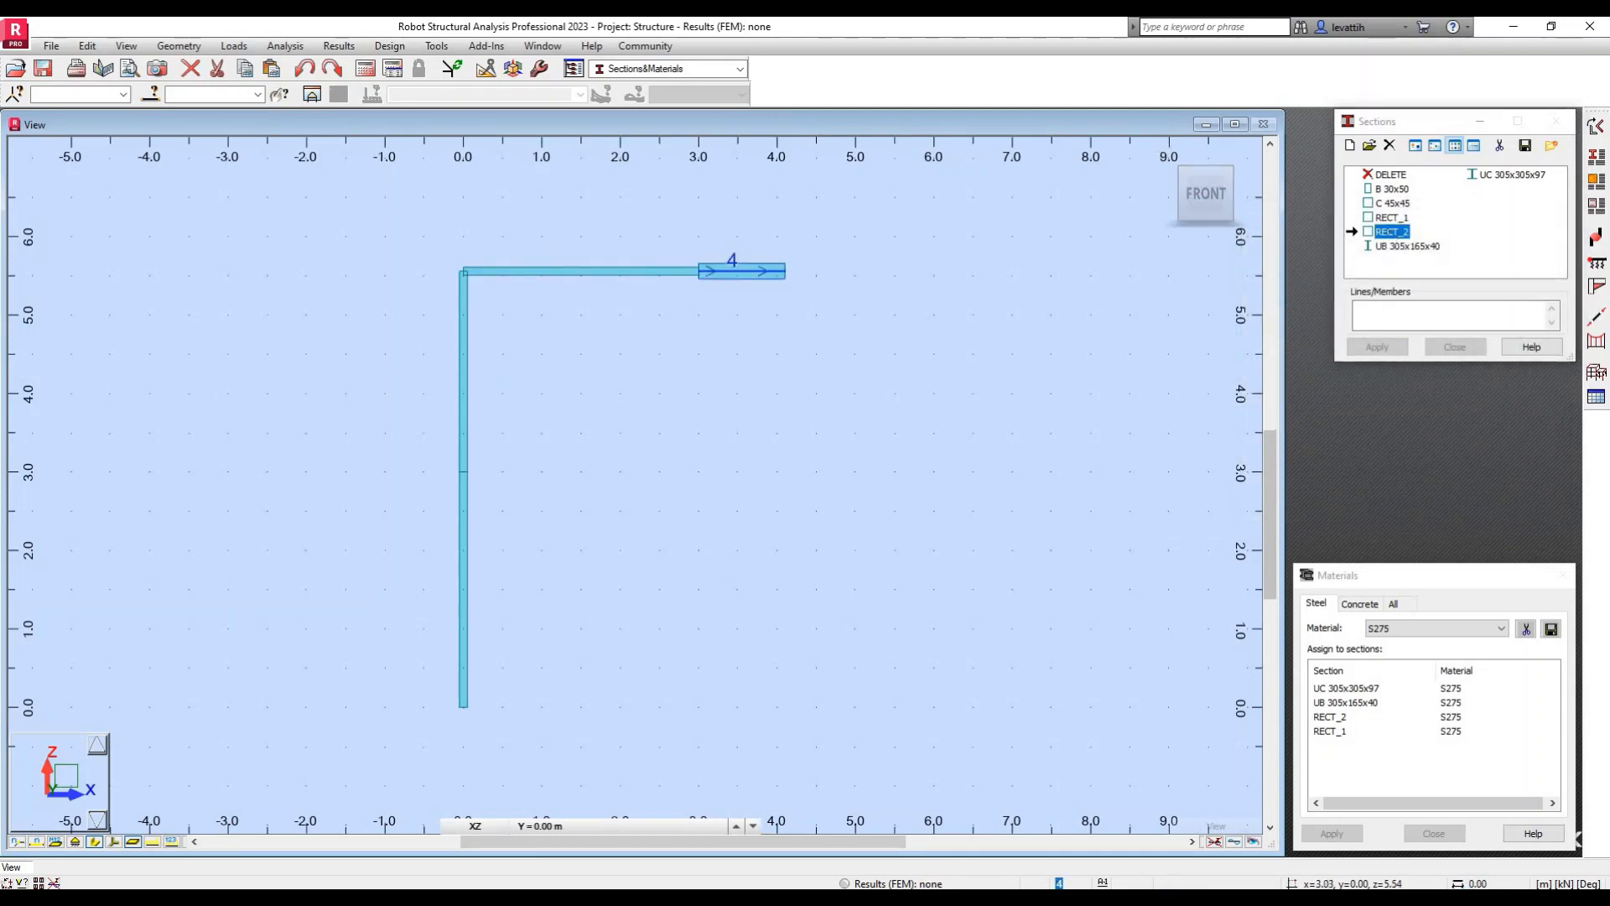
pyautogui.click(463, 373)
pyautogui.click(461, 611)
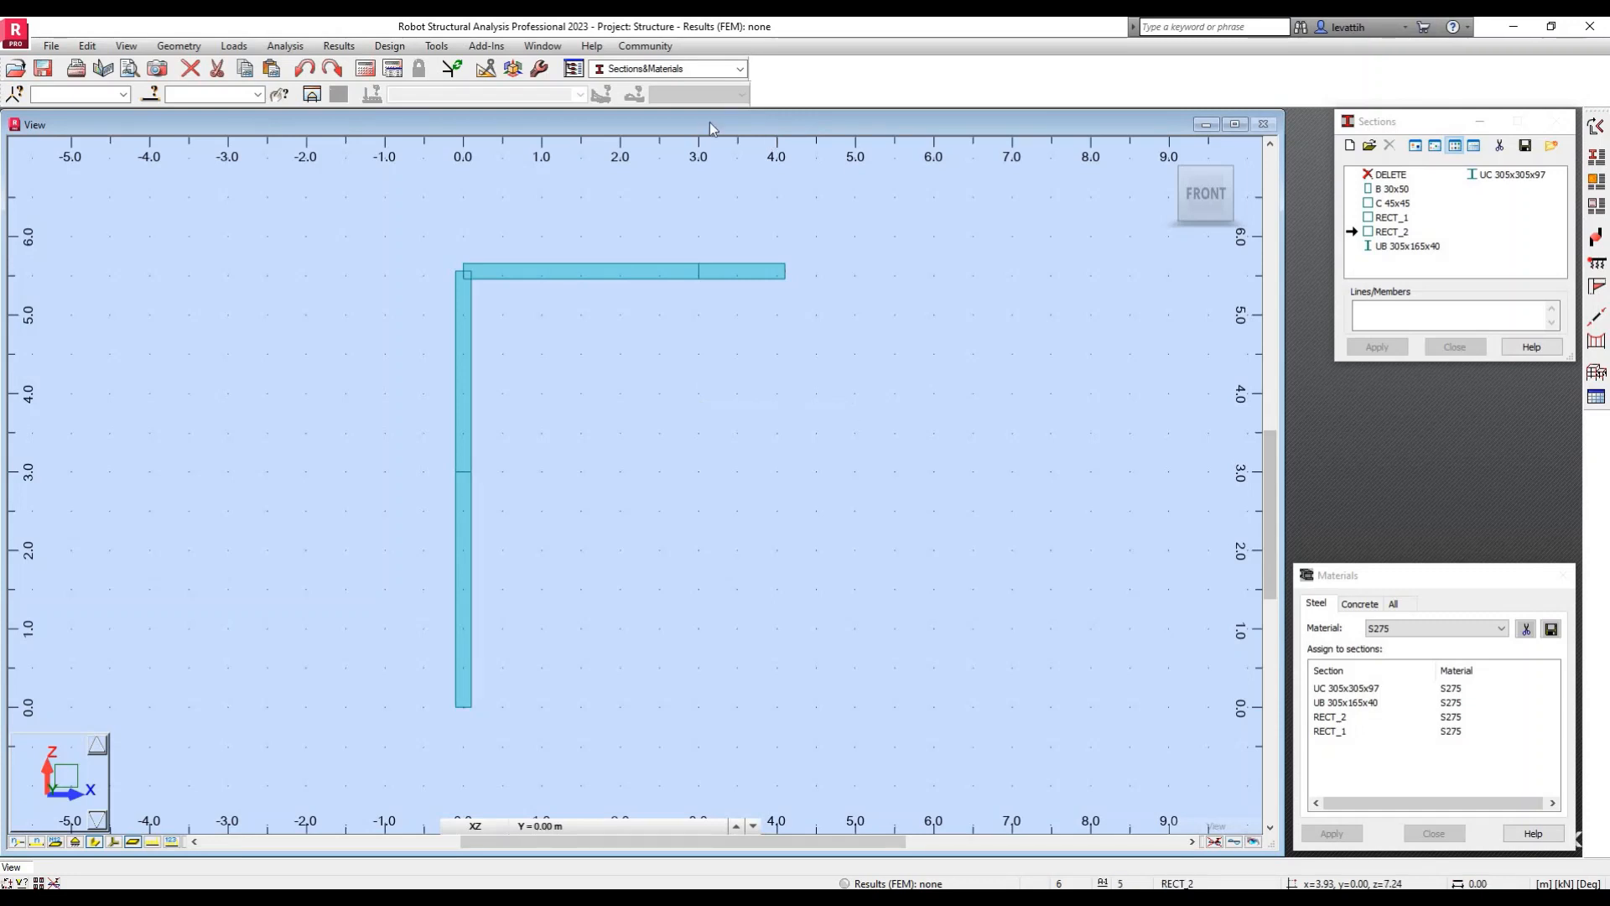
# Step: Switch to the Supports layout, check the Fixed Support definition and apply it to node 1 at the column base
pyautogui.click(714, 71)
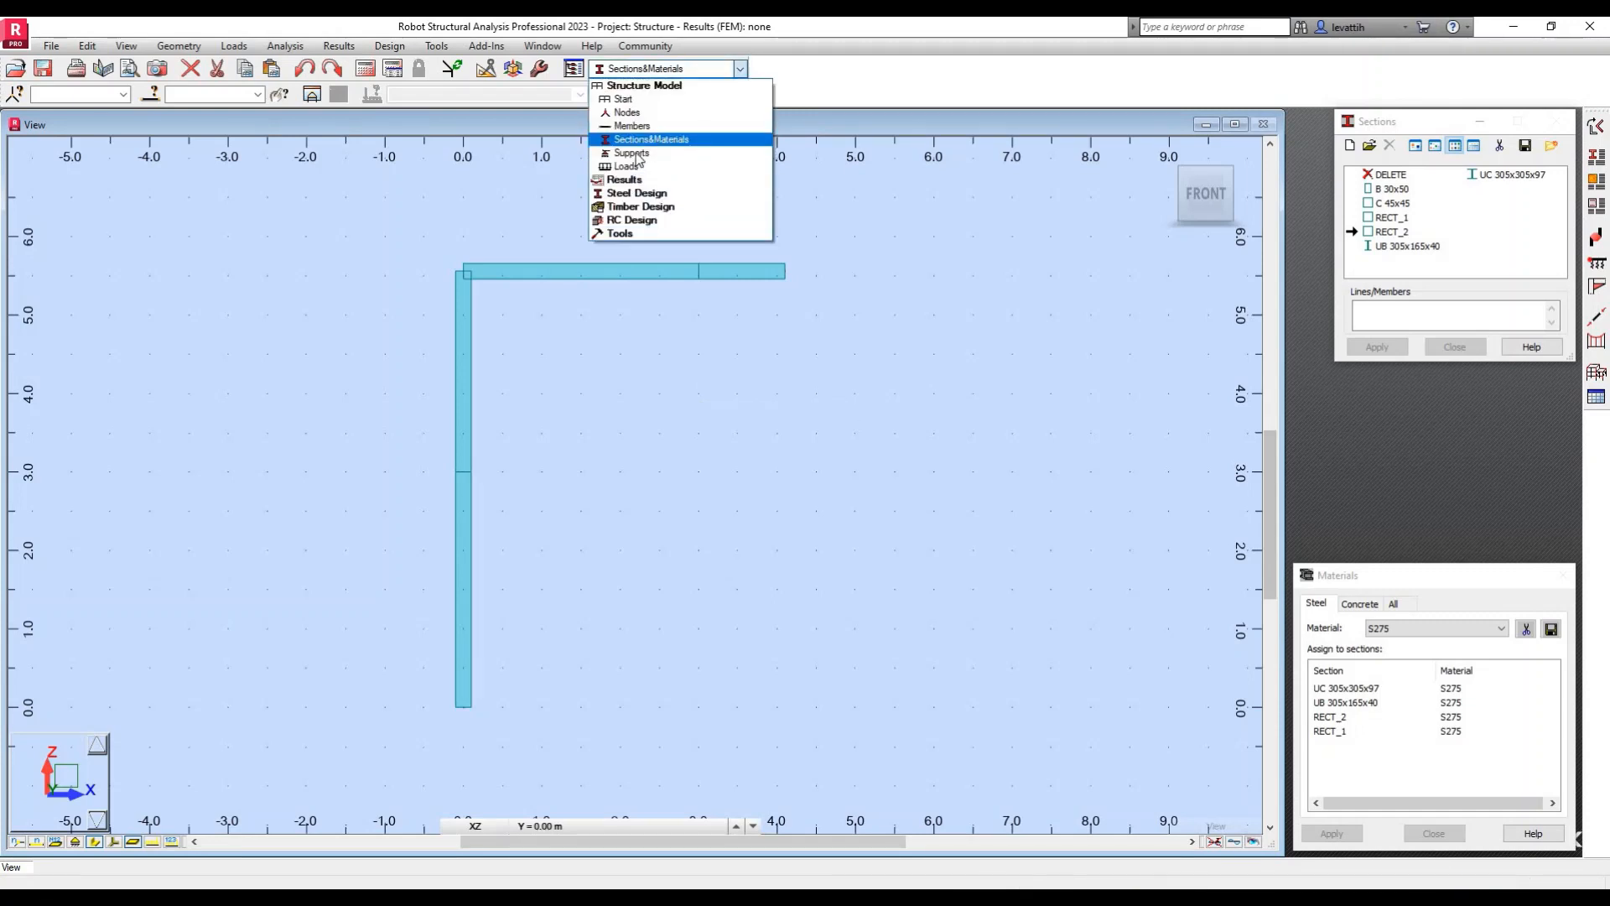
pyautogui.click(633, 154)
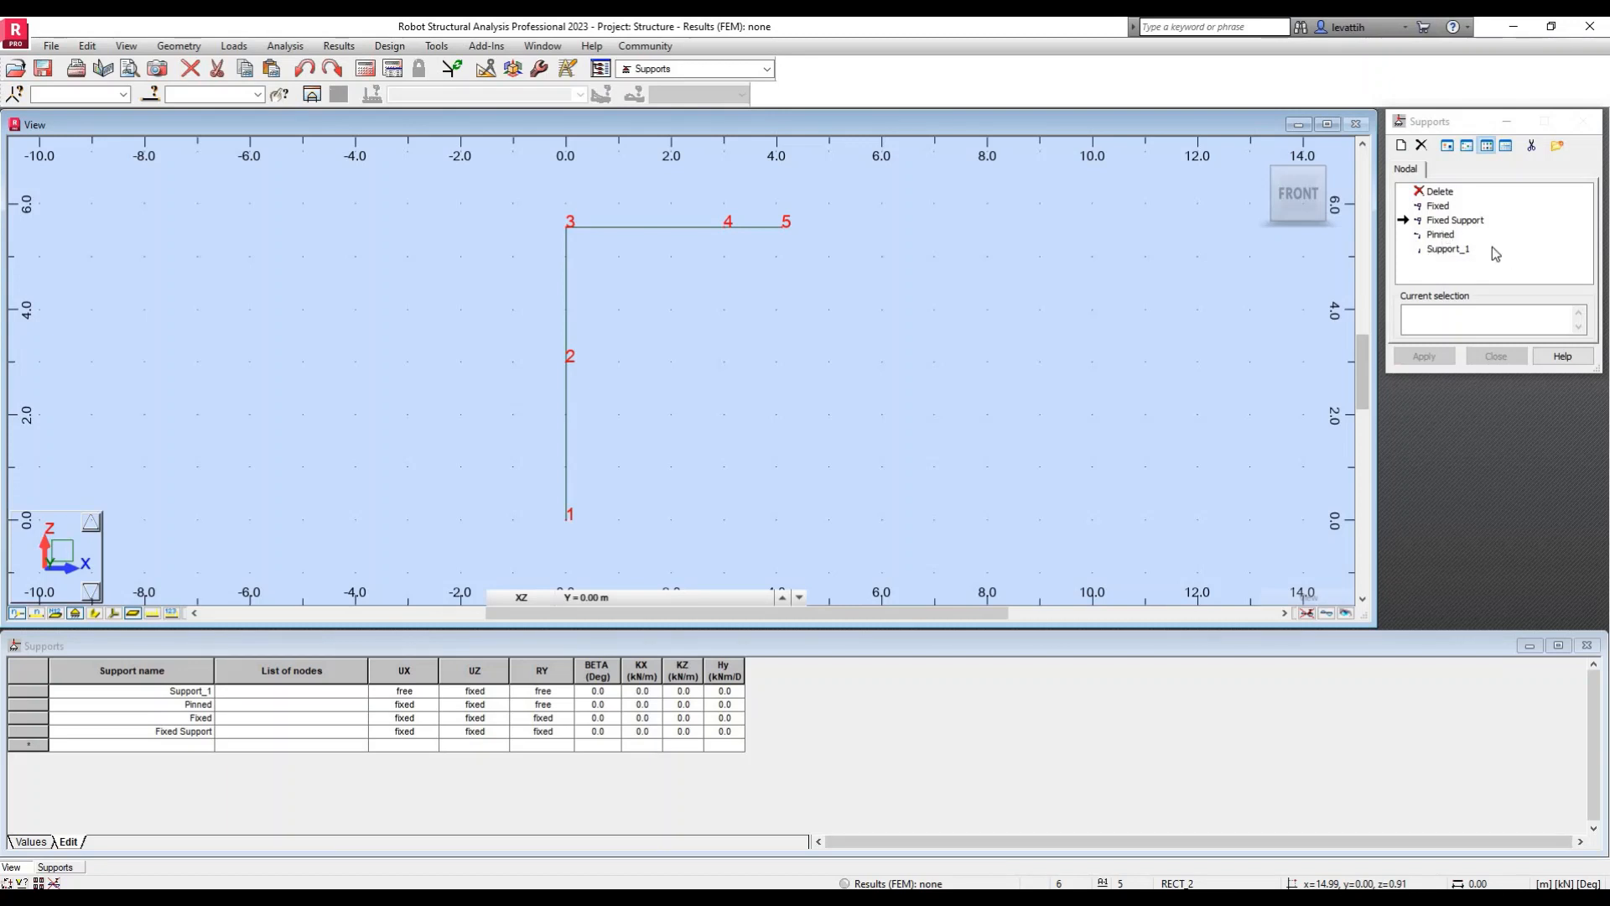
pyautogui.click(1439, 223)
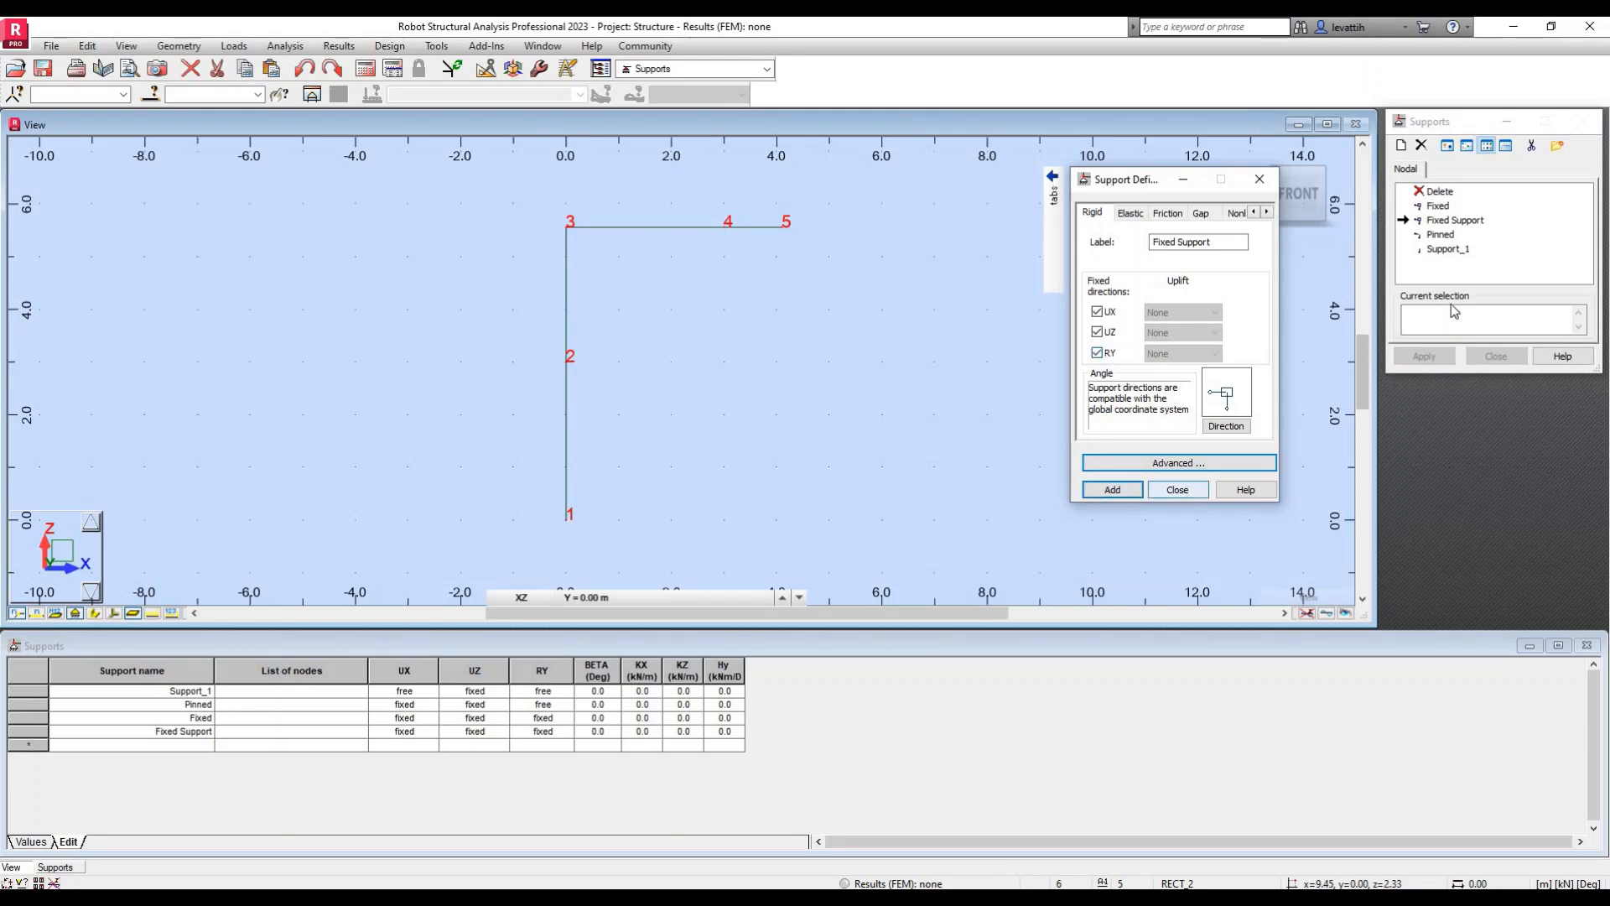
pyautogui.click(1178, 489)
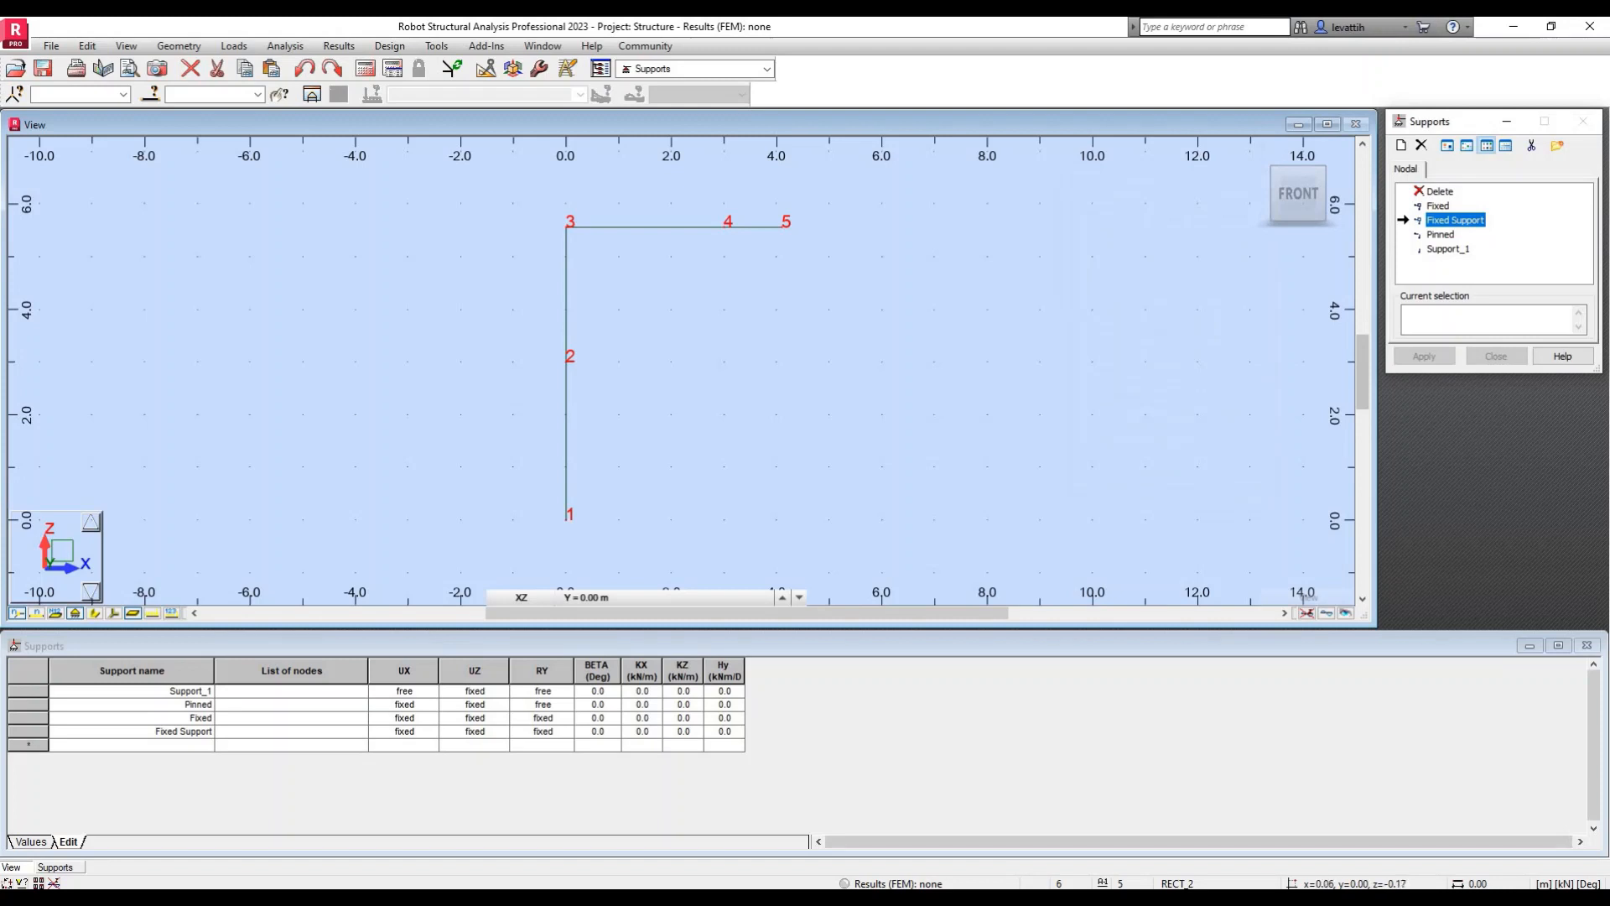
pyautogui.click(566, 519)
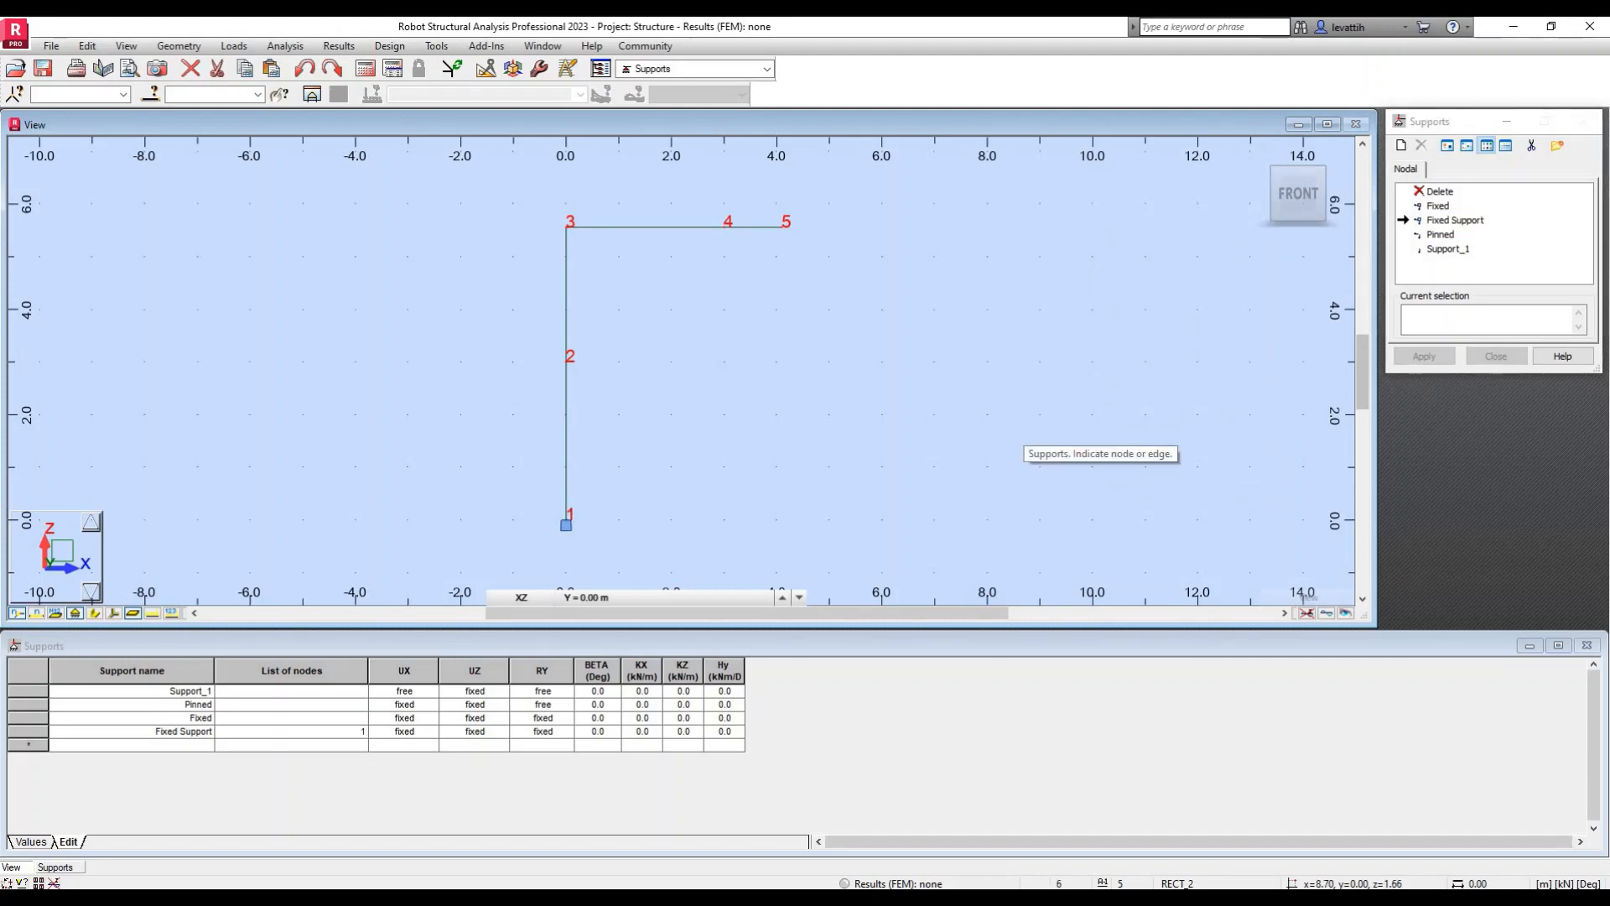
# Step: Switch to the Loads layout and add load case 1, LL1, with live nature and Category A subnature
pyautogui.click(768, 69)
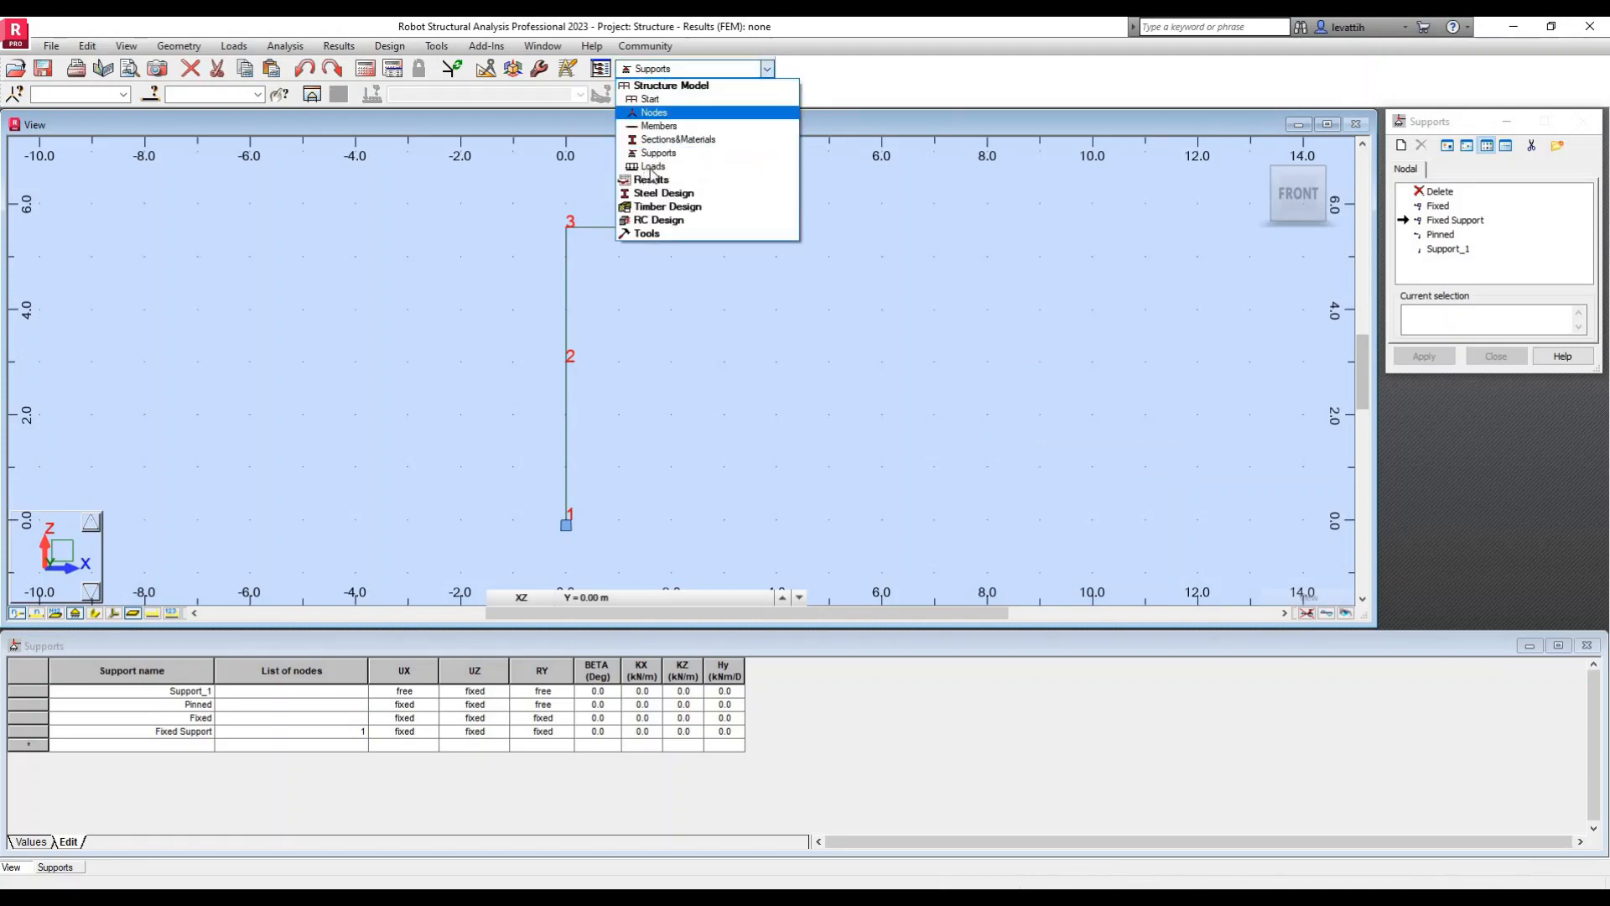
pyautogui.click(651, 167)
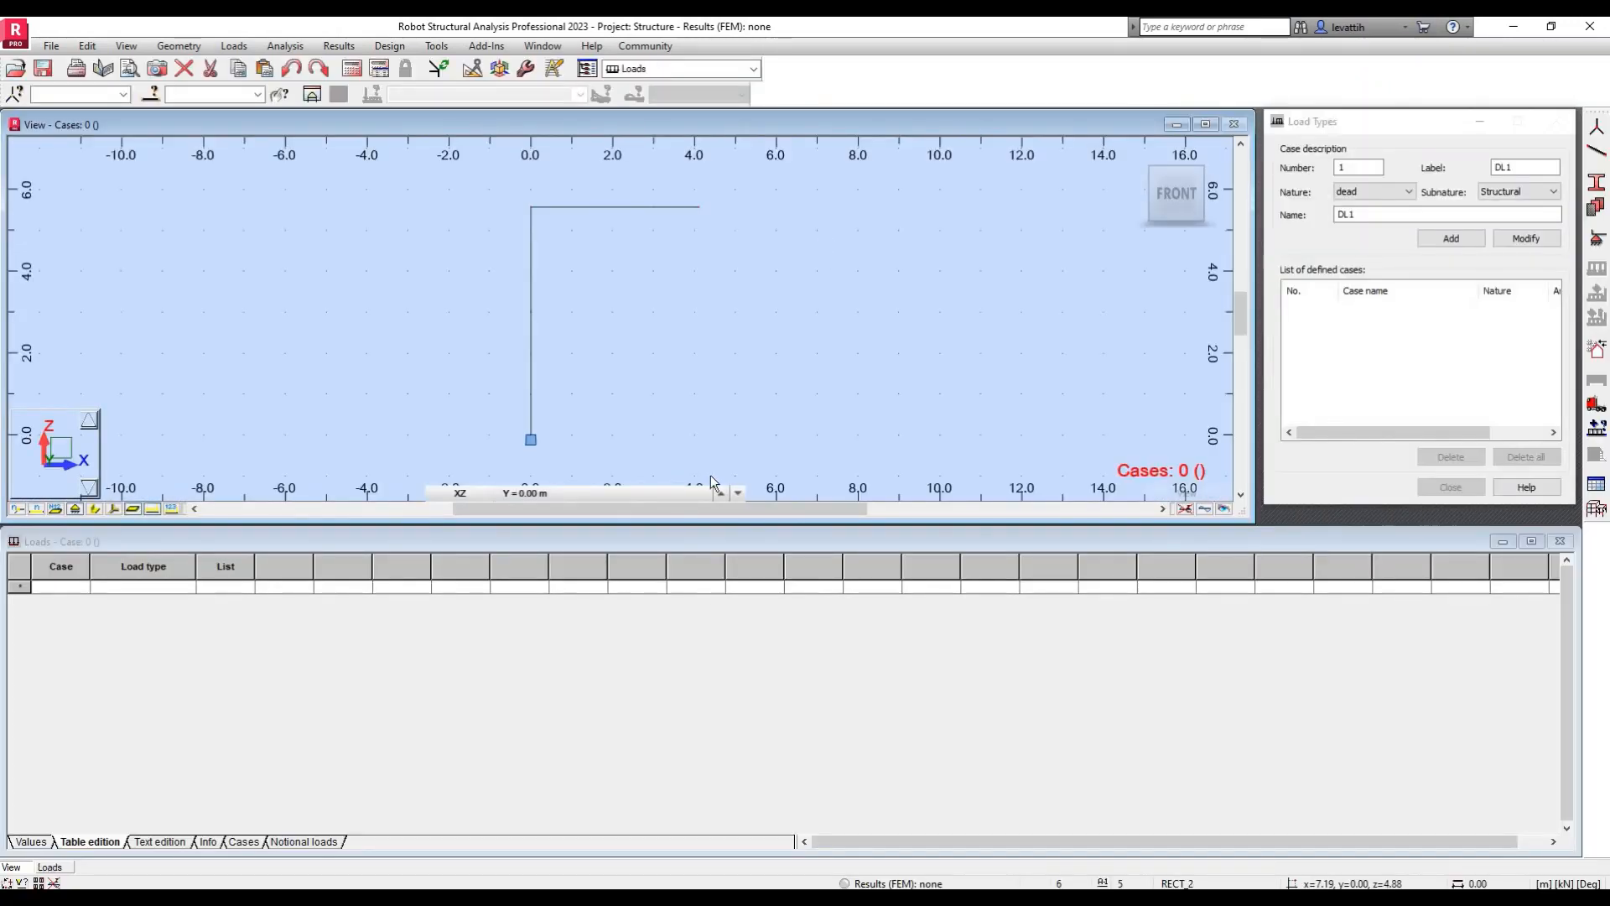
pyautogui.moveTo(575, 527); pyautogui.dragTo(570, 634)
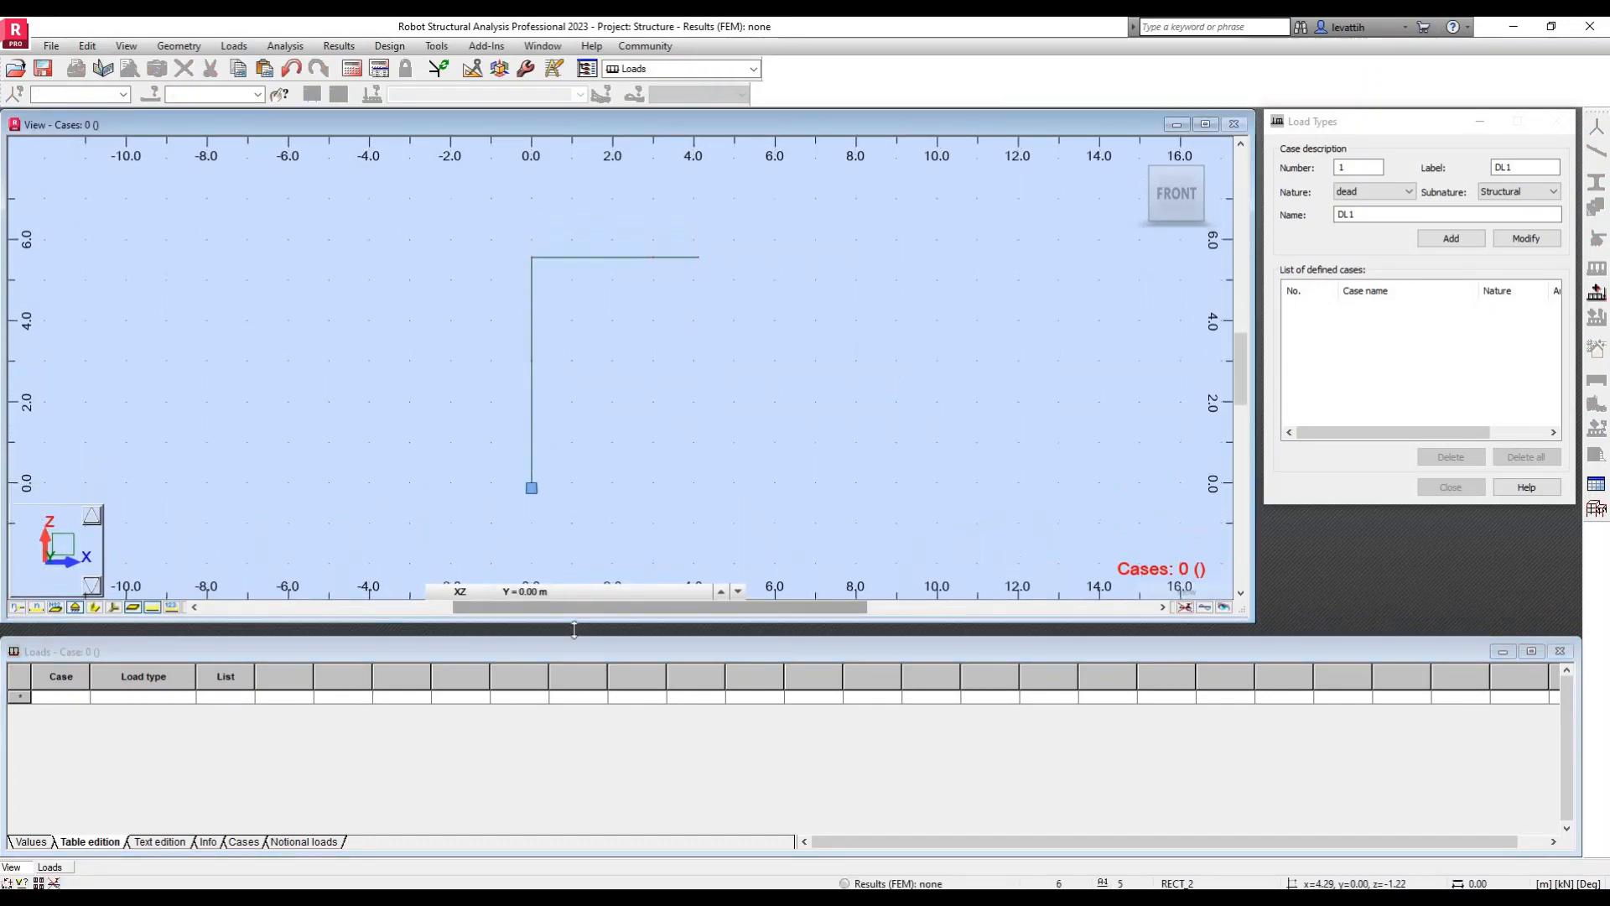
pyautogui.moveTo(577, 641); pyautogui.dragTo(585, 640)
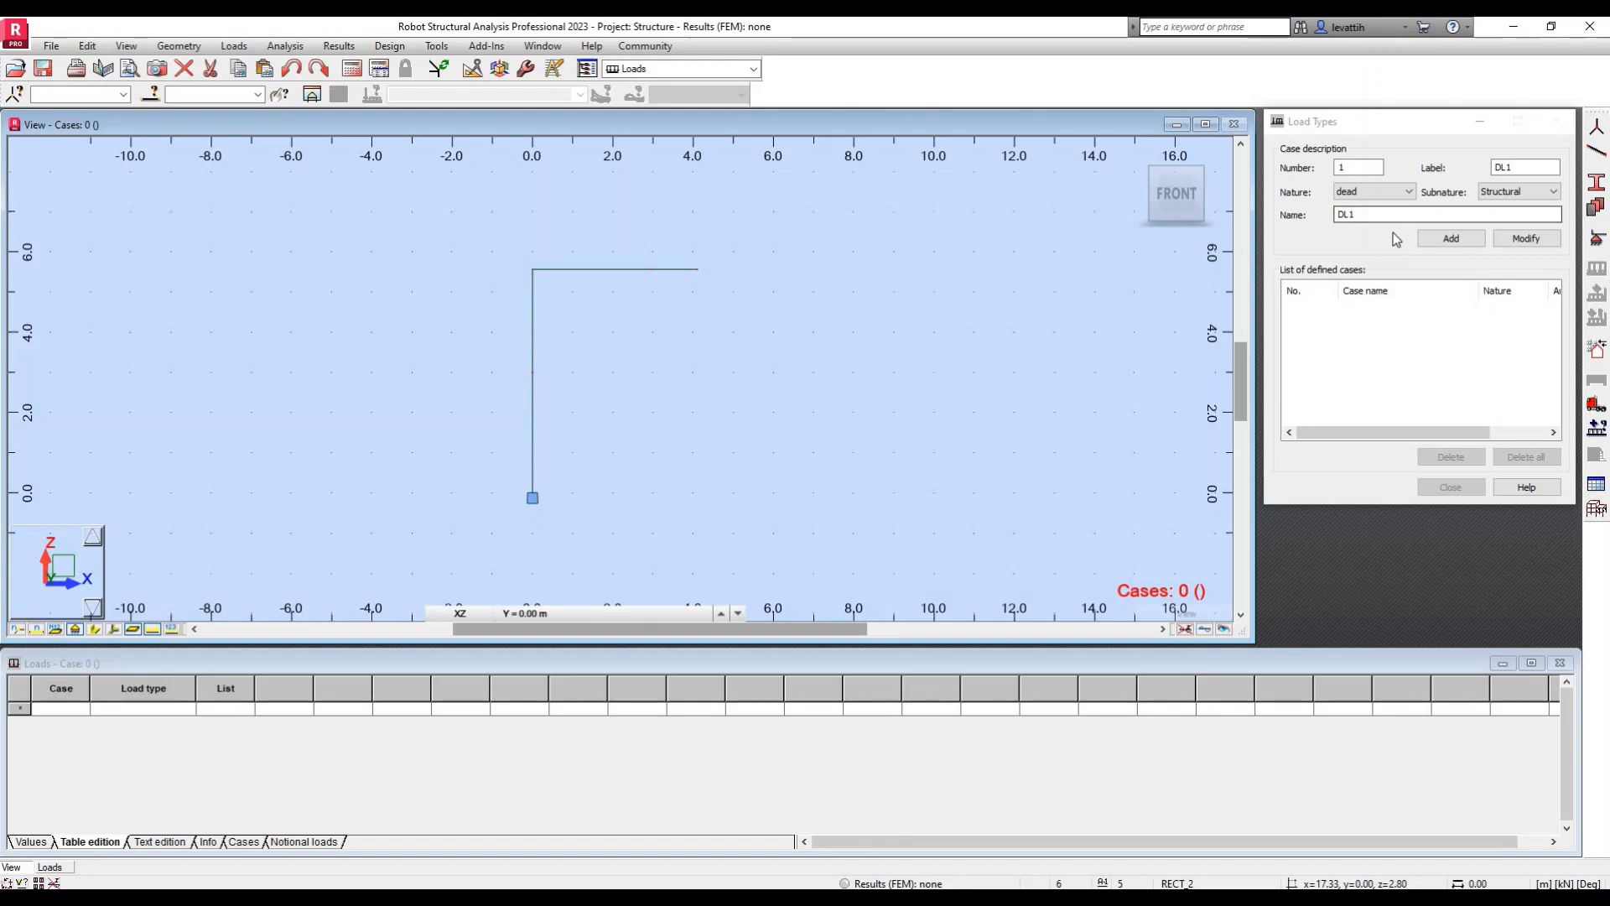
pyautogui.click(1409, 192)
pyautogui.click(1350, 216)
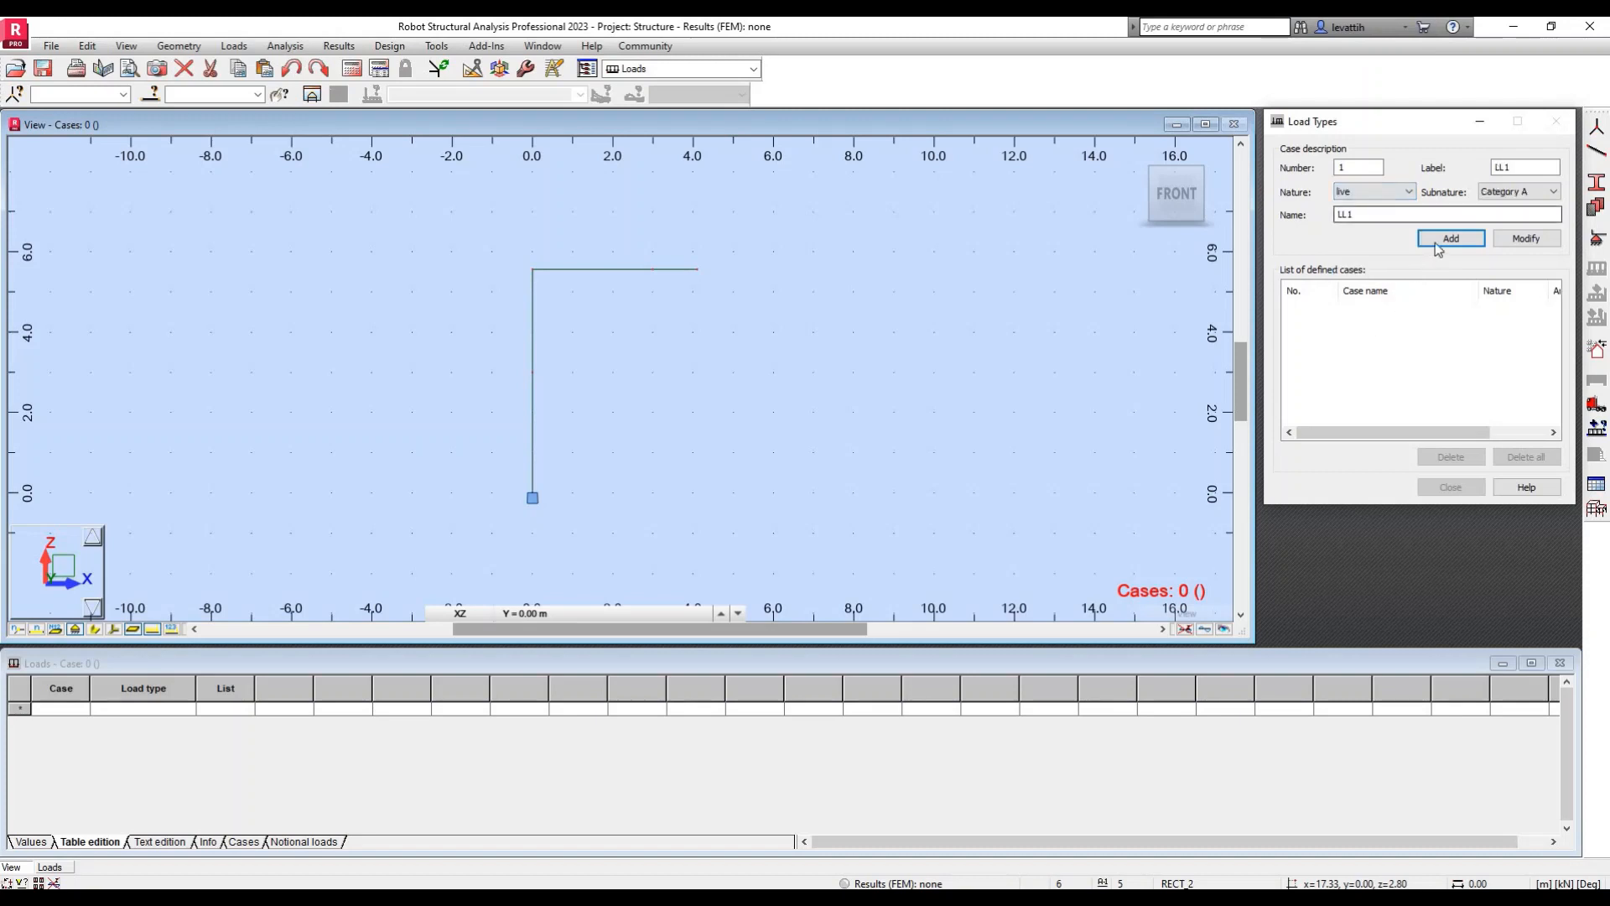
pyautogui.click(1452, 239)
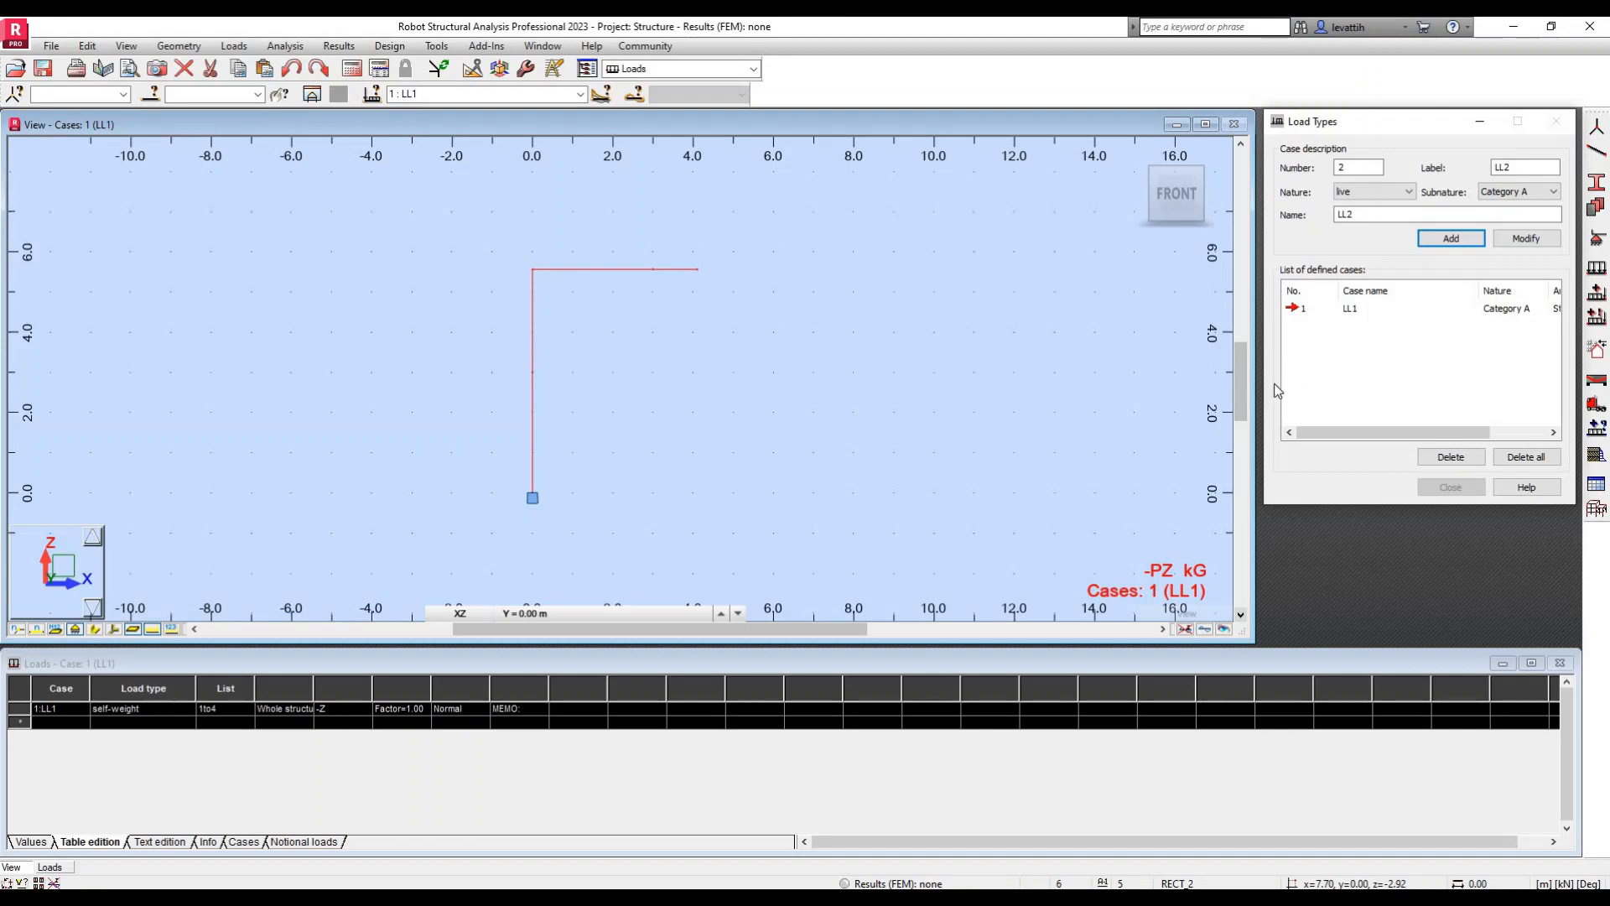
# Step: Open the load definition for case LL1 and check the frame's applied loads in the PowerPoint drawing
pyautogui.click(1596, 271)
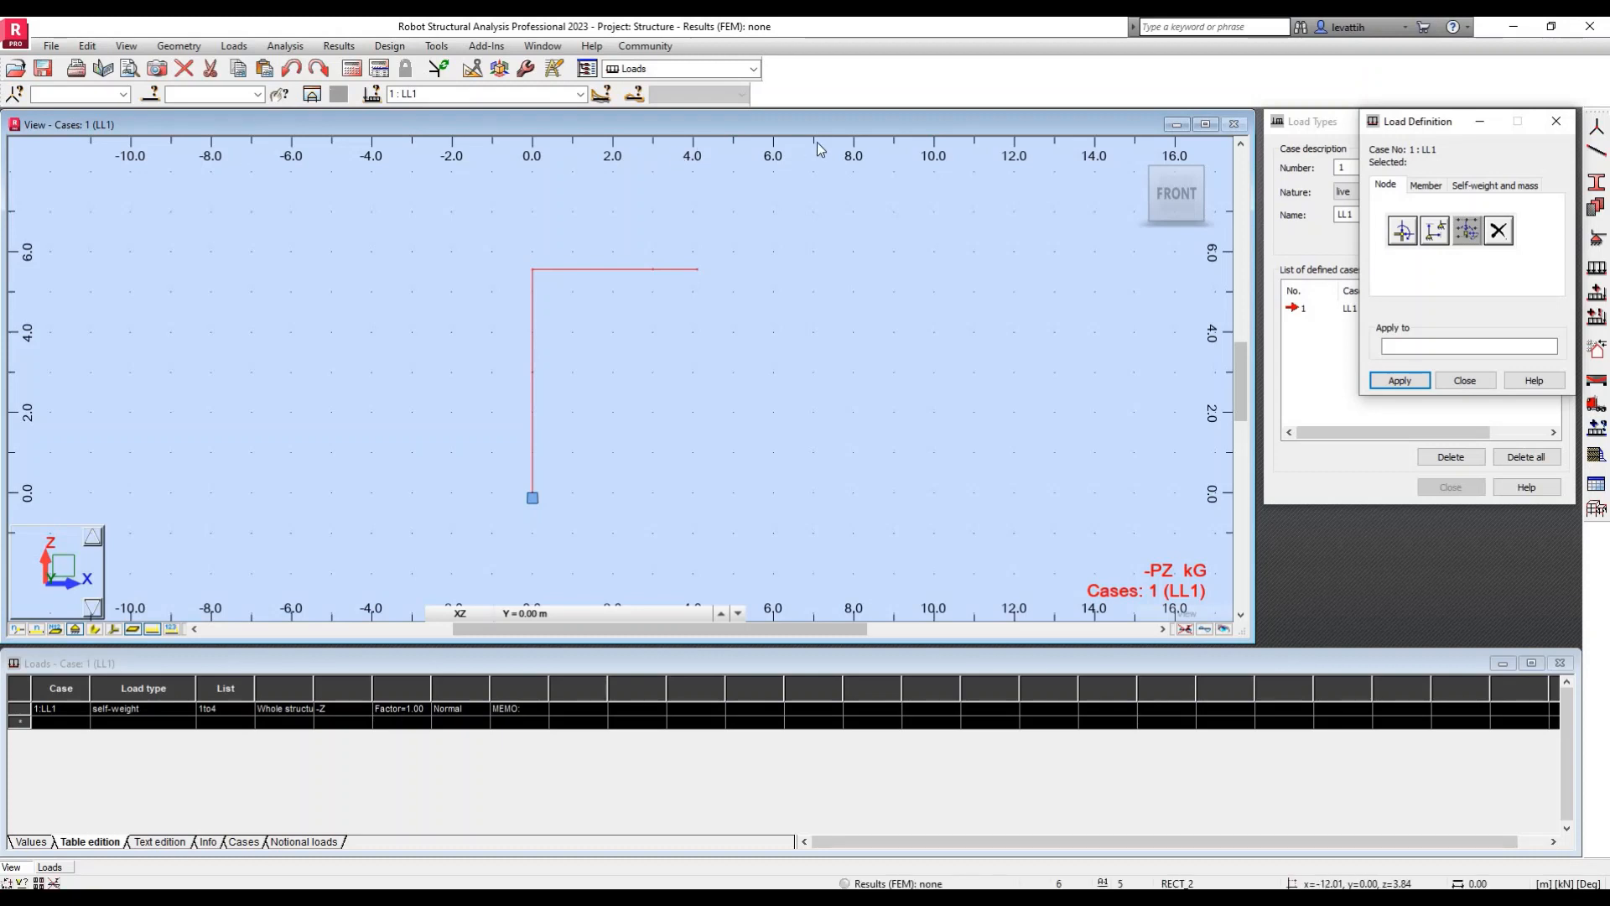
pyautogui.hotkey('alt', 'Tab')
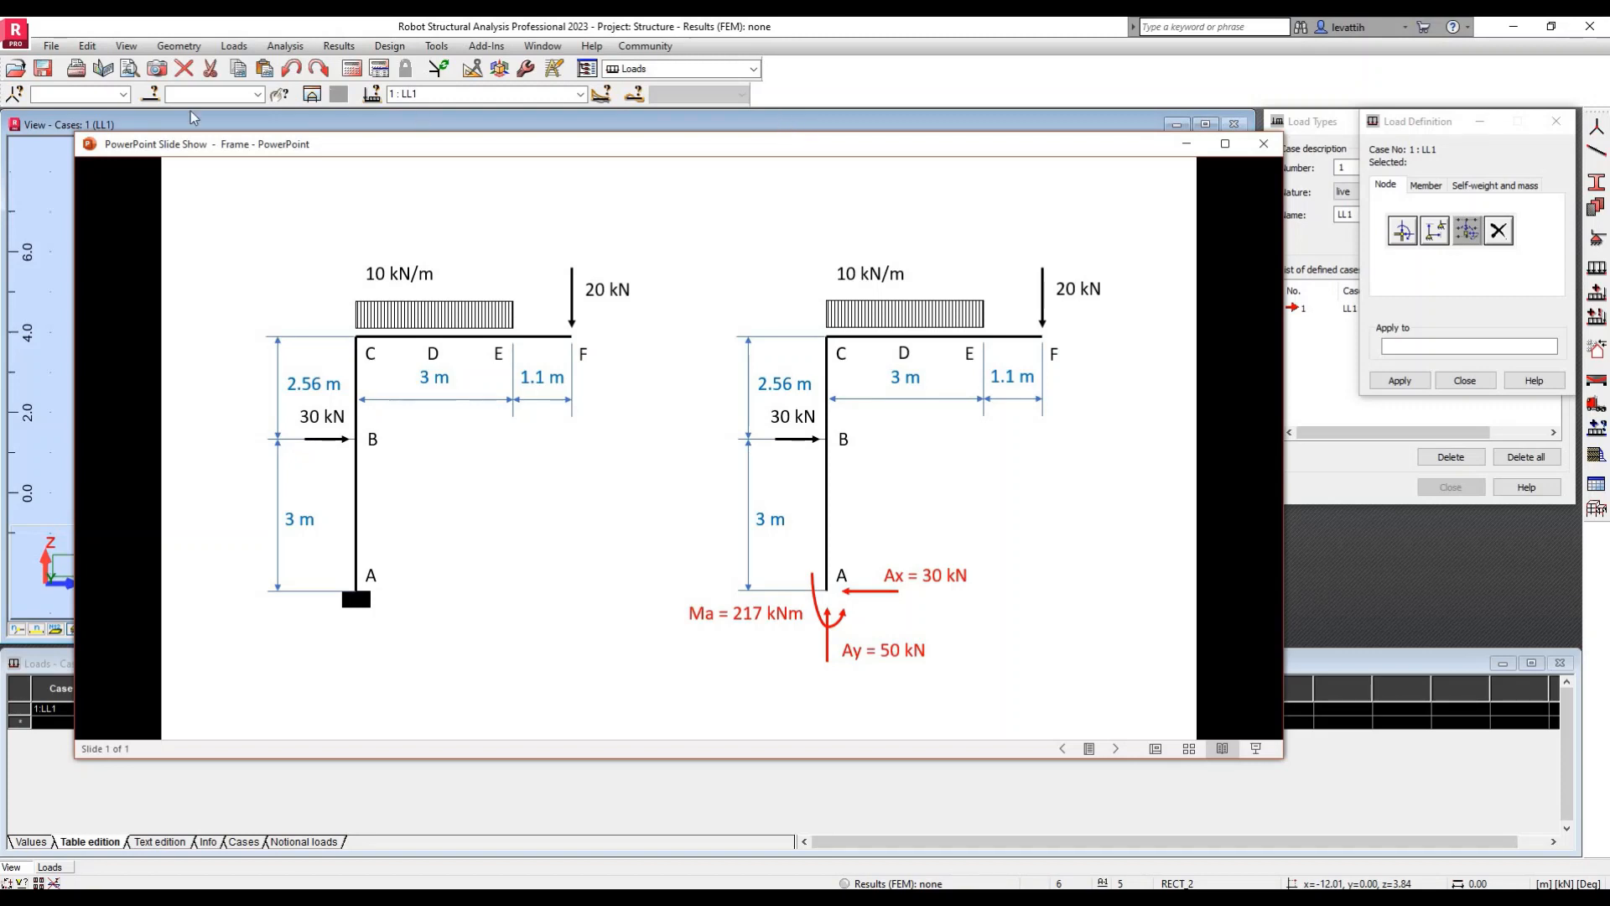
pyautogui.moveTo(789, 126); pyautogui.dragTo(2, 144)
pyautogui.moveTo(836, 154); pyautogui.dragTo(788, 117)
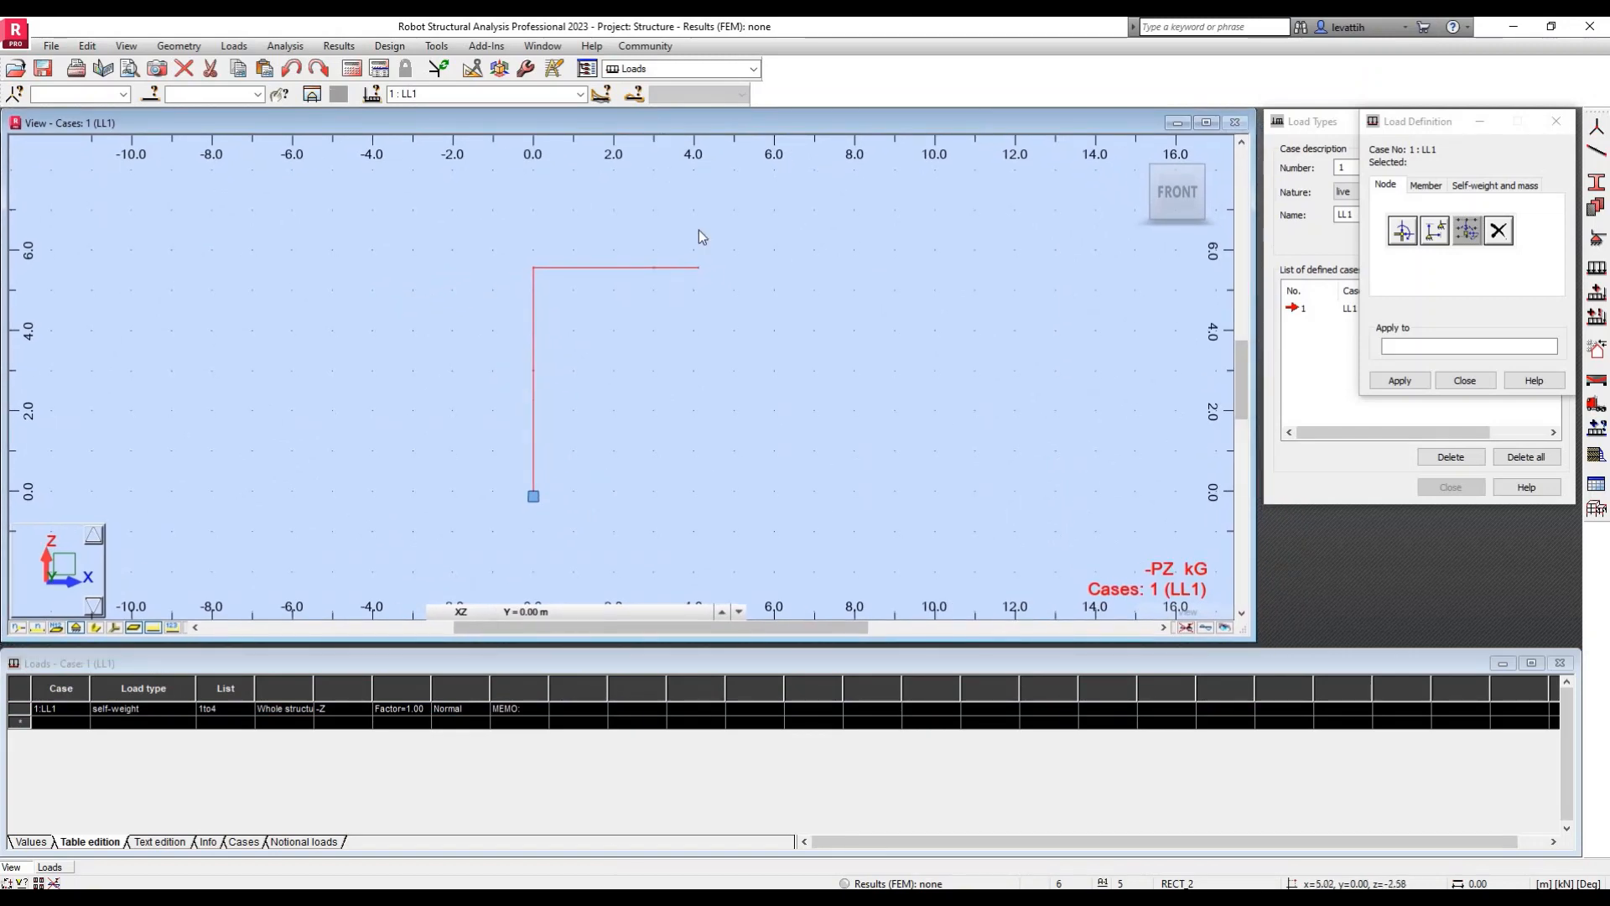
pyautogui.hotkey('alt', 'Tab')
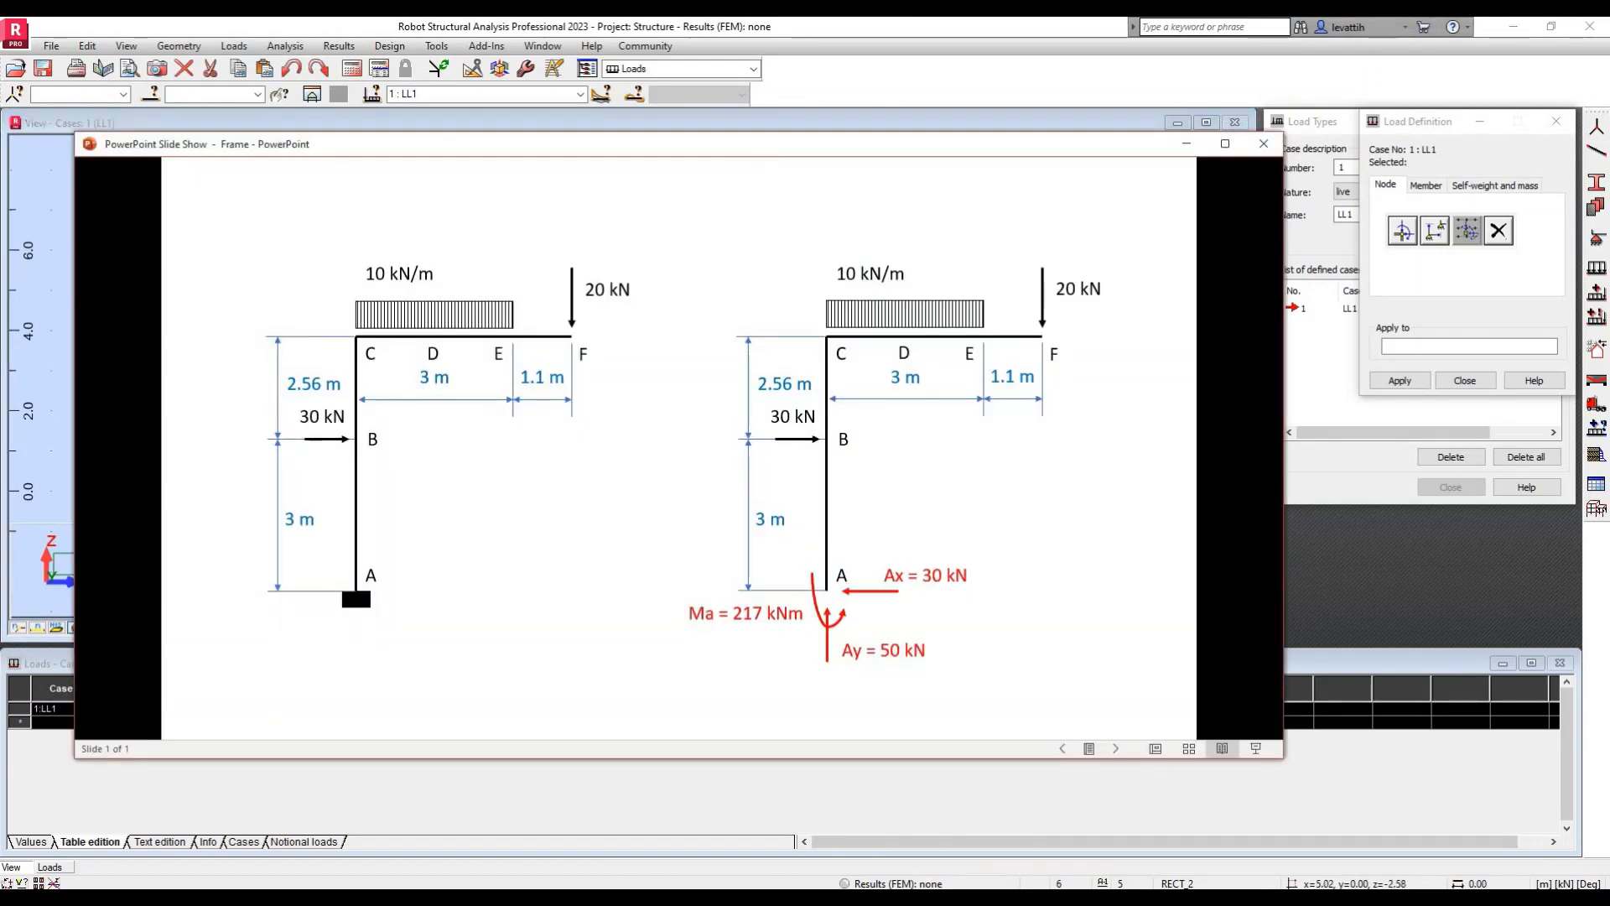
pyautogui.moveTo(769, 148); pyautogui.dragTo(0, 151)
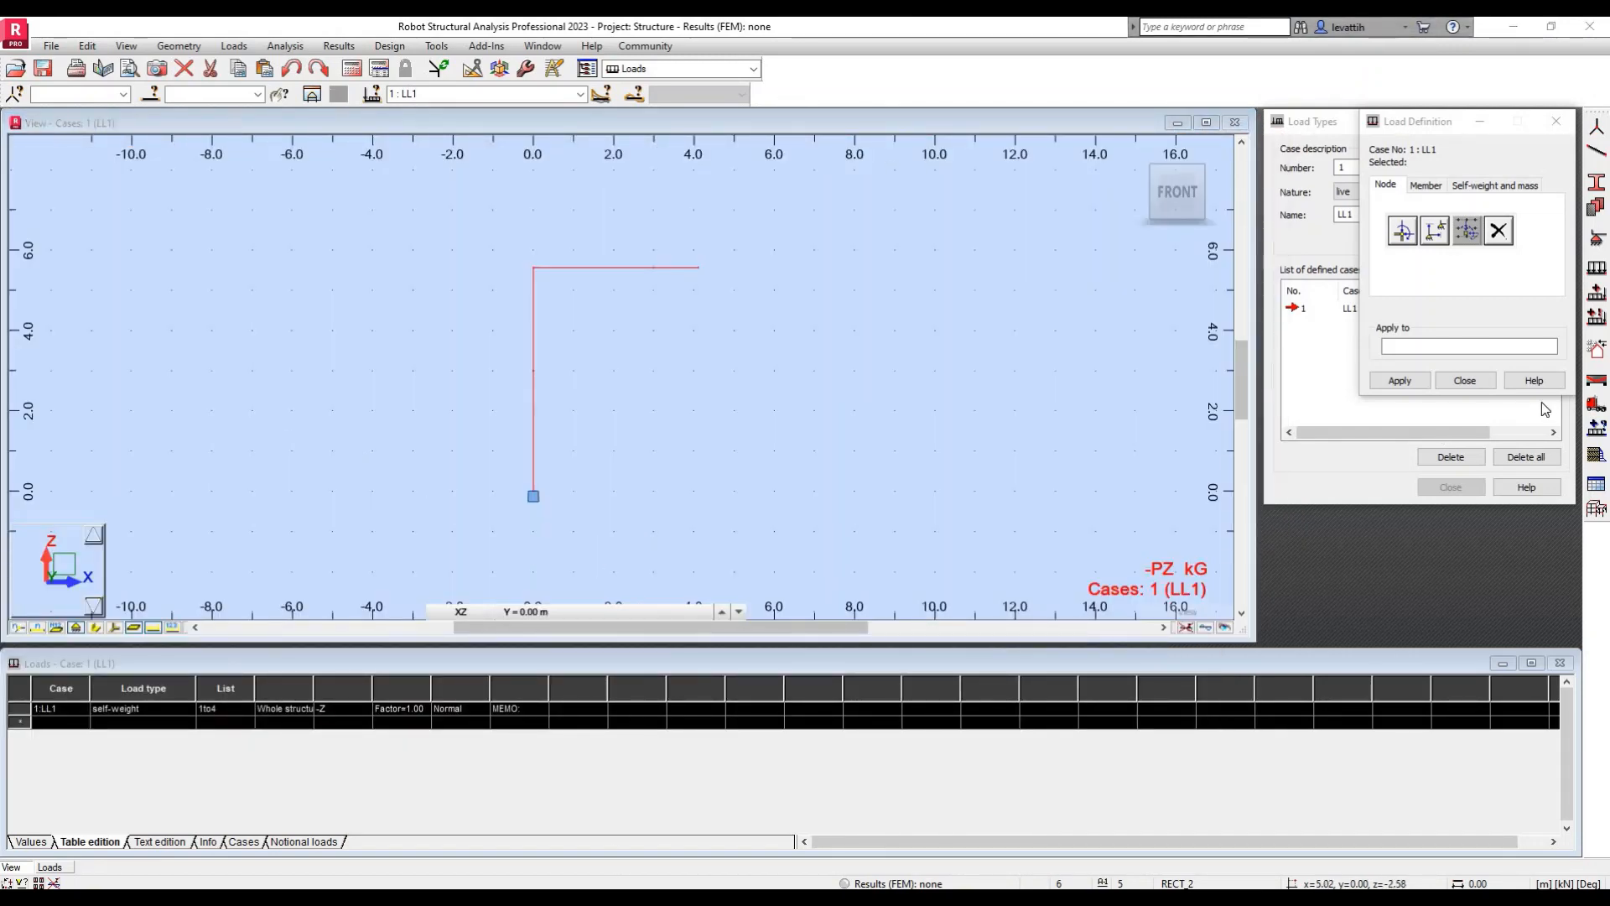
# Step: Show the node numbers and apply a nodal force of X 30 kN and Z 0 kN to node 2
pyautogui.click(1405, 234)
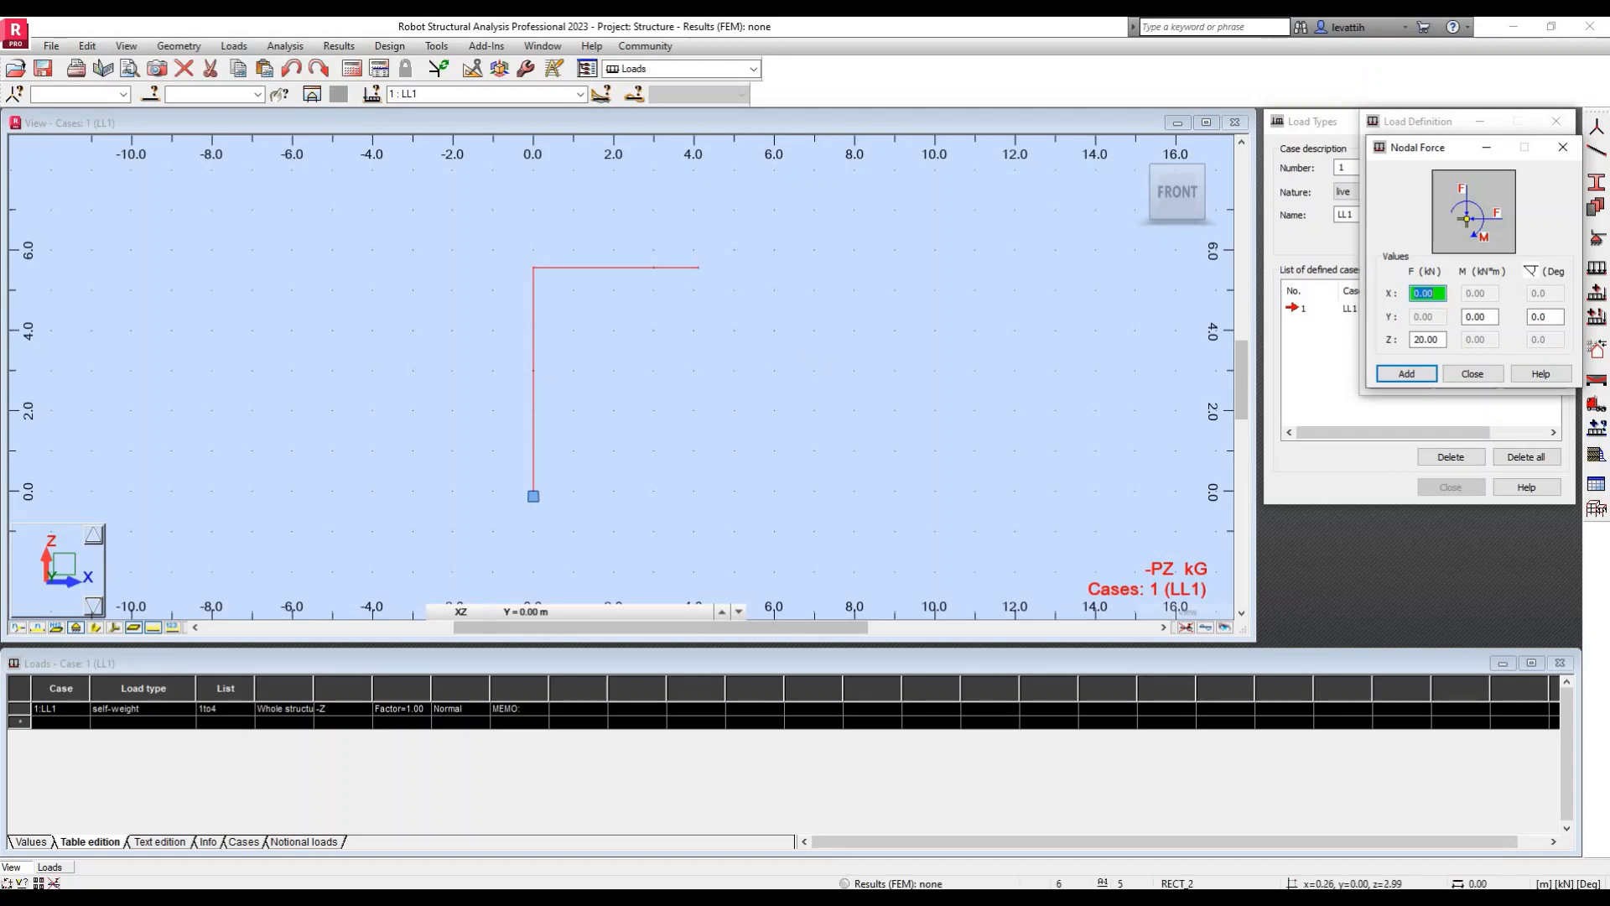
pyautogui.click(18, 627)
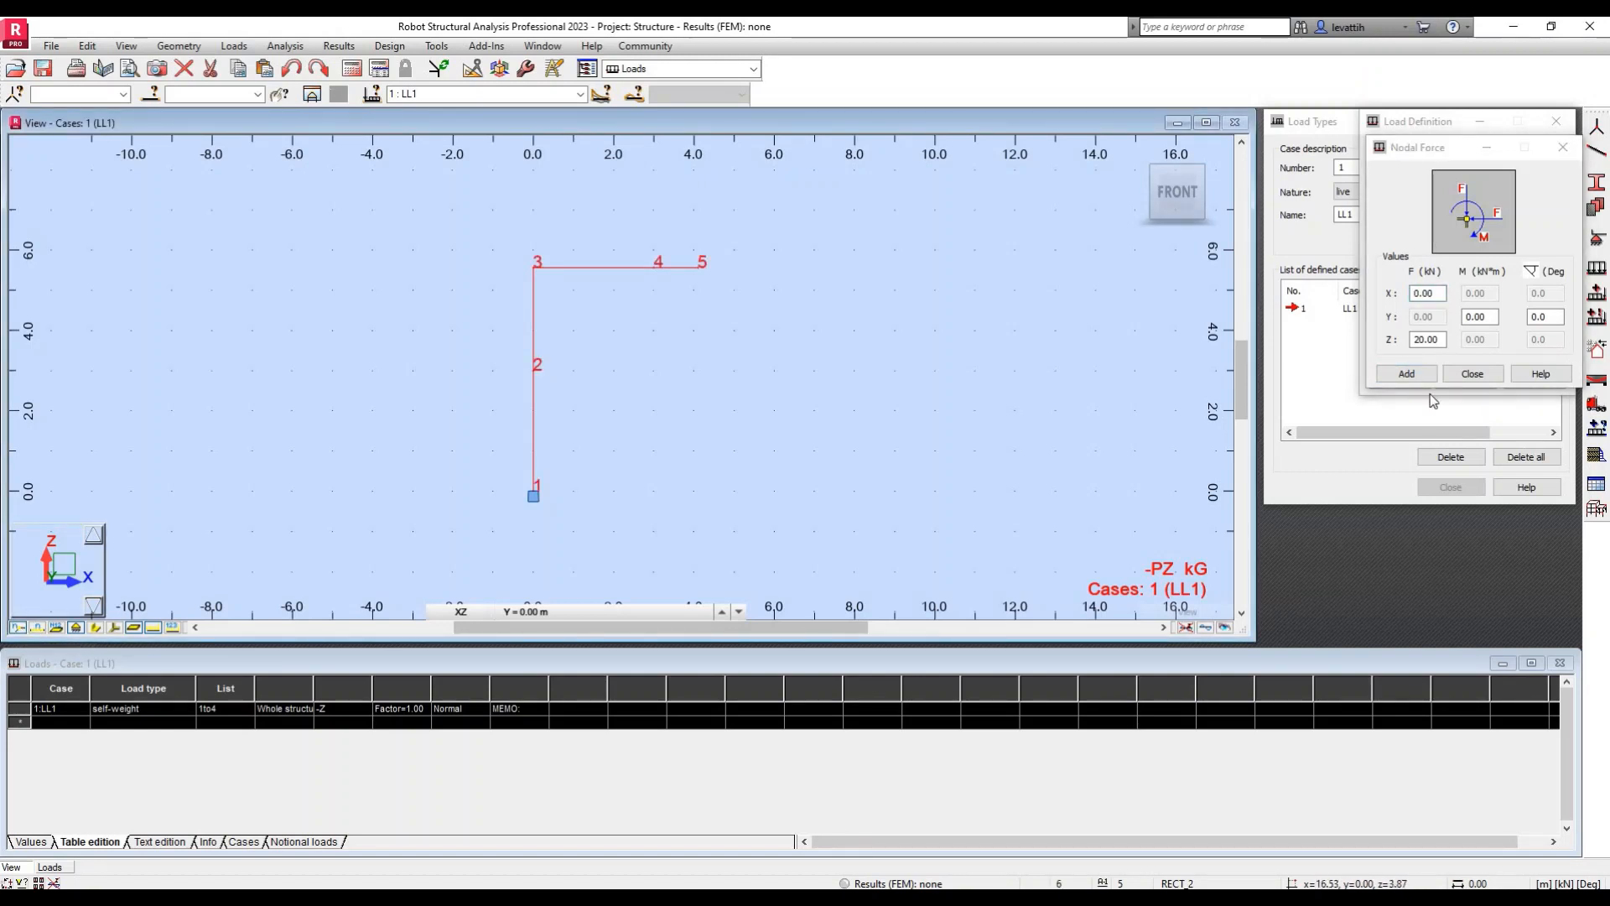
pyautogui.click(1391, 295)
pyautogui.write('30')
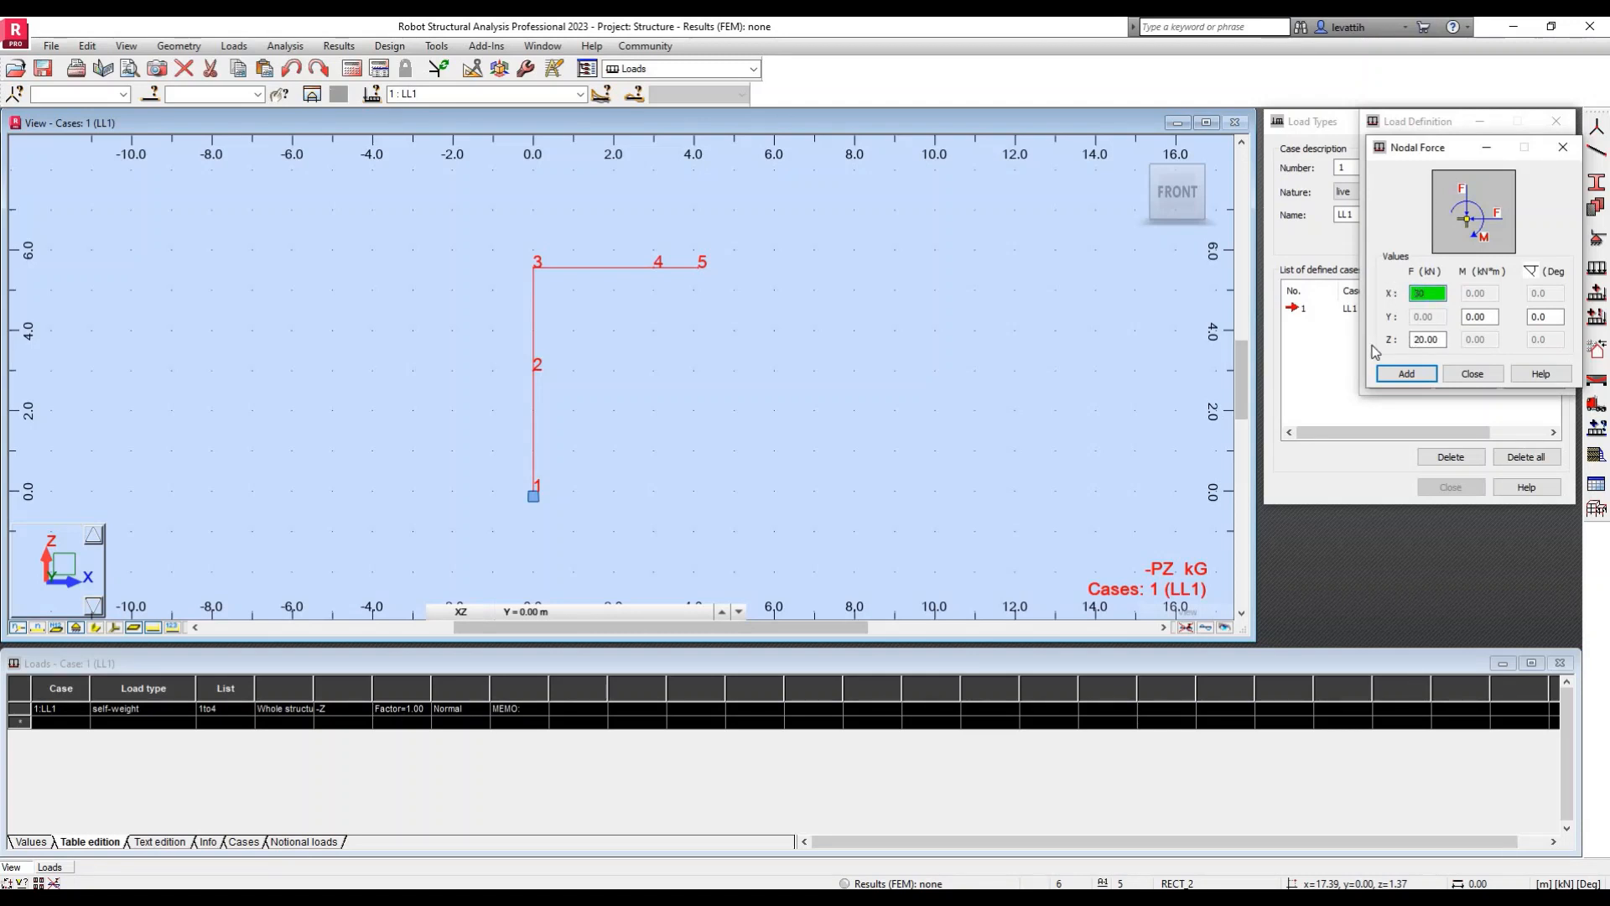
pyautogui.click(1417, 339)
pyautogui.write('0')
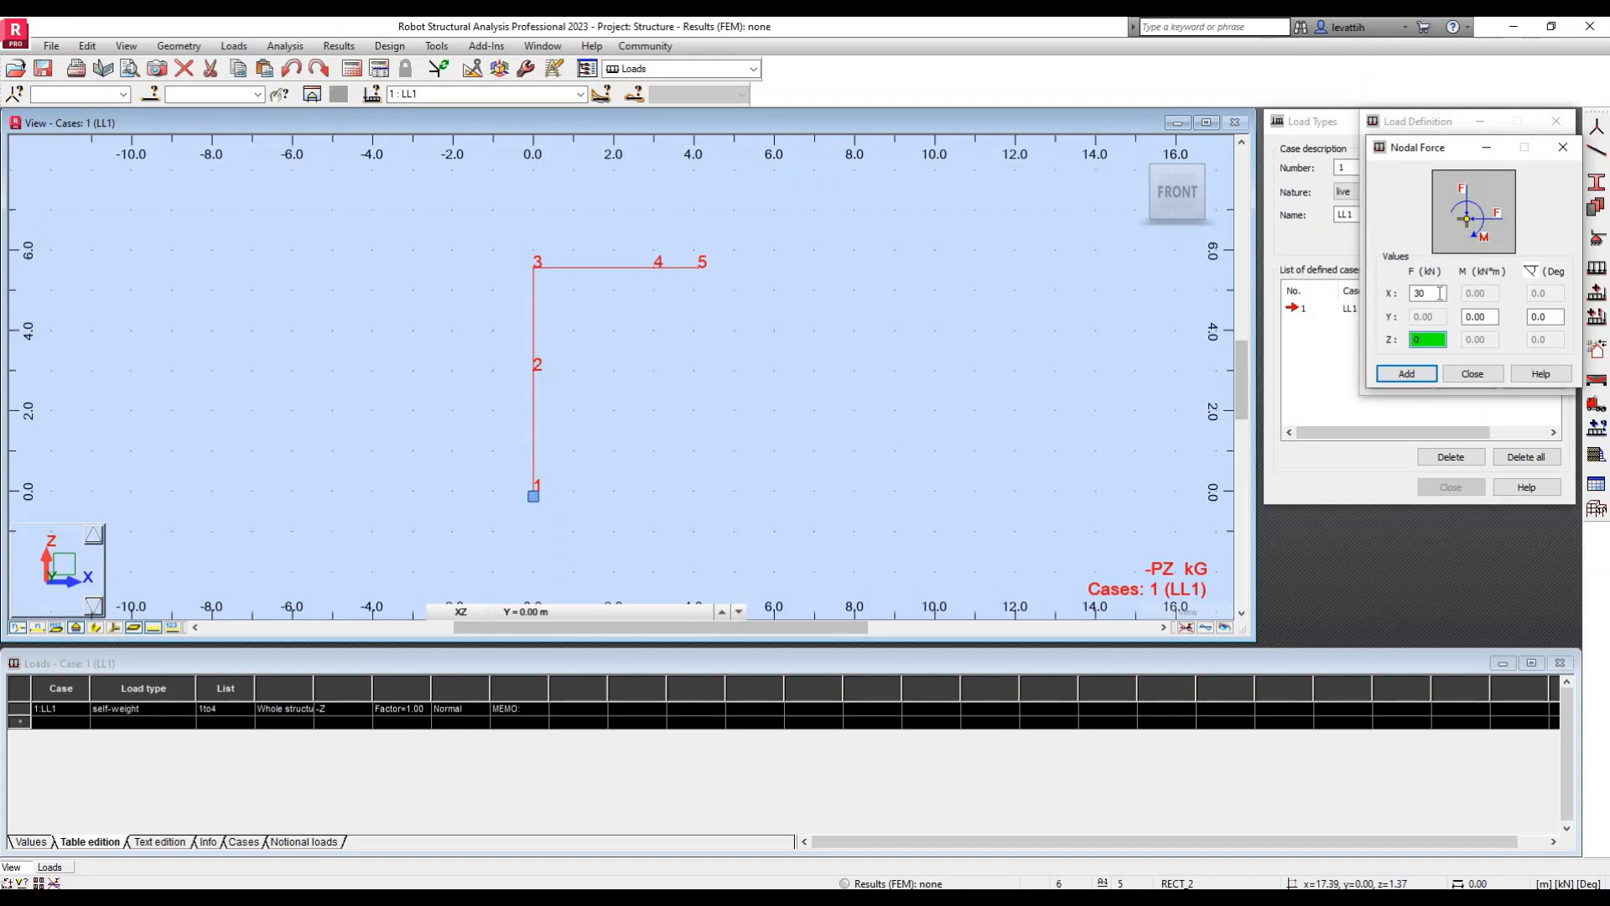
pyautogui.press('Tab')
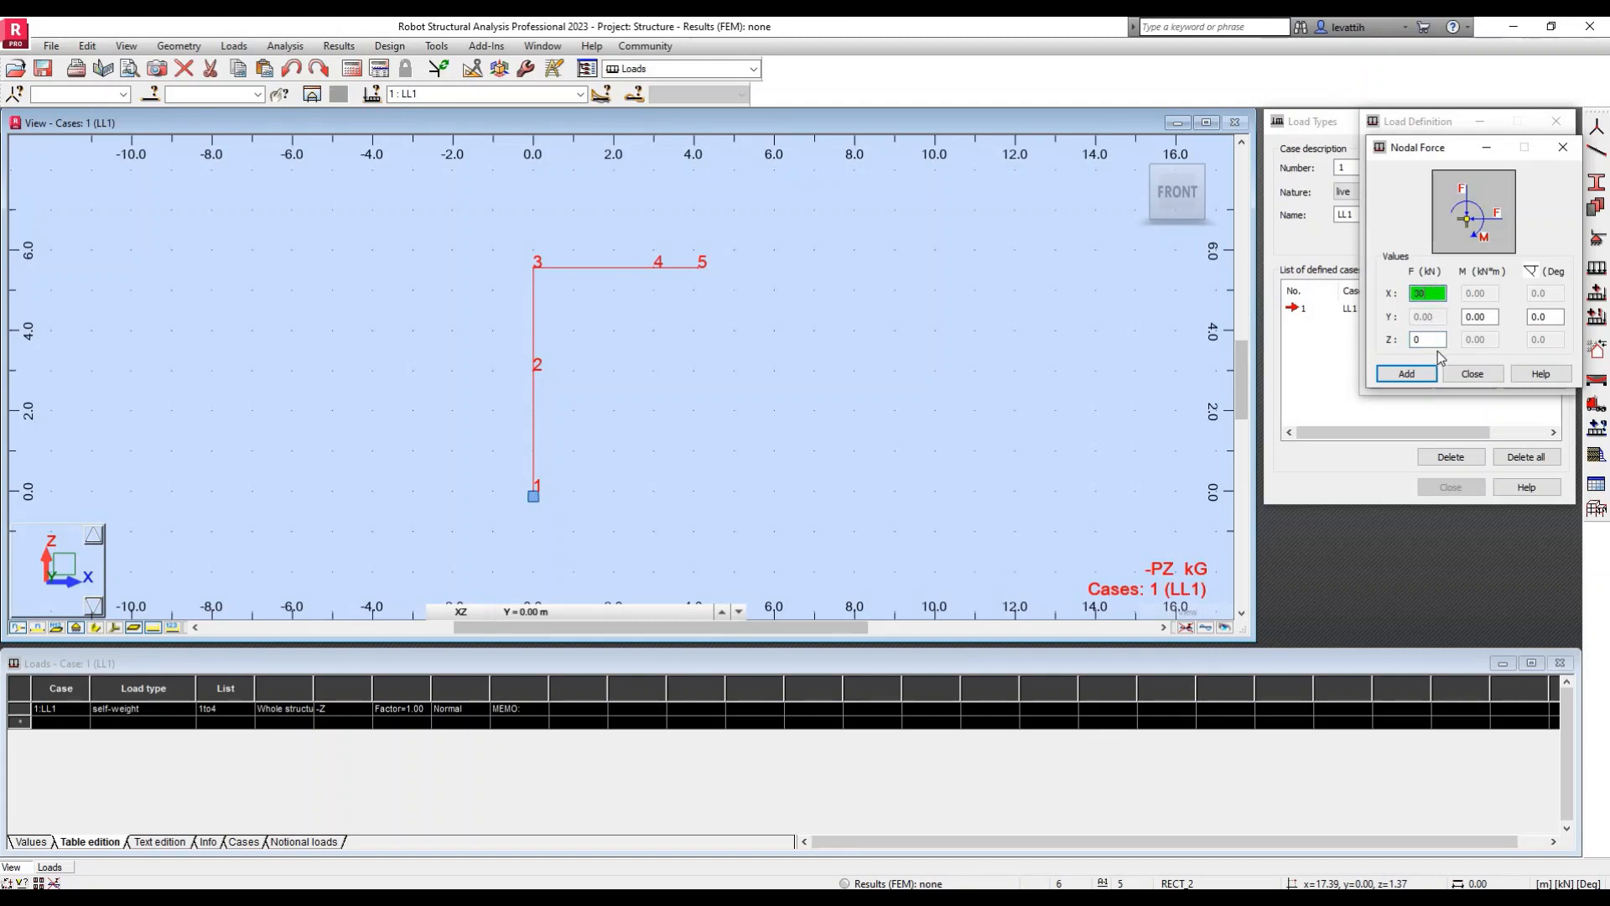
pyautogui.click(1406, 374)
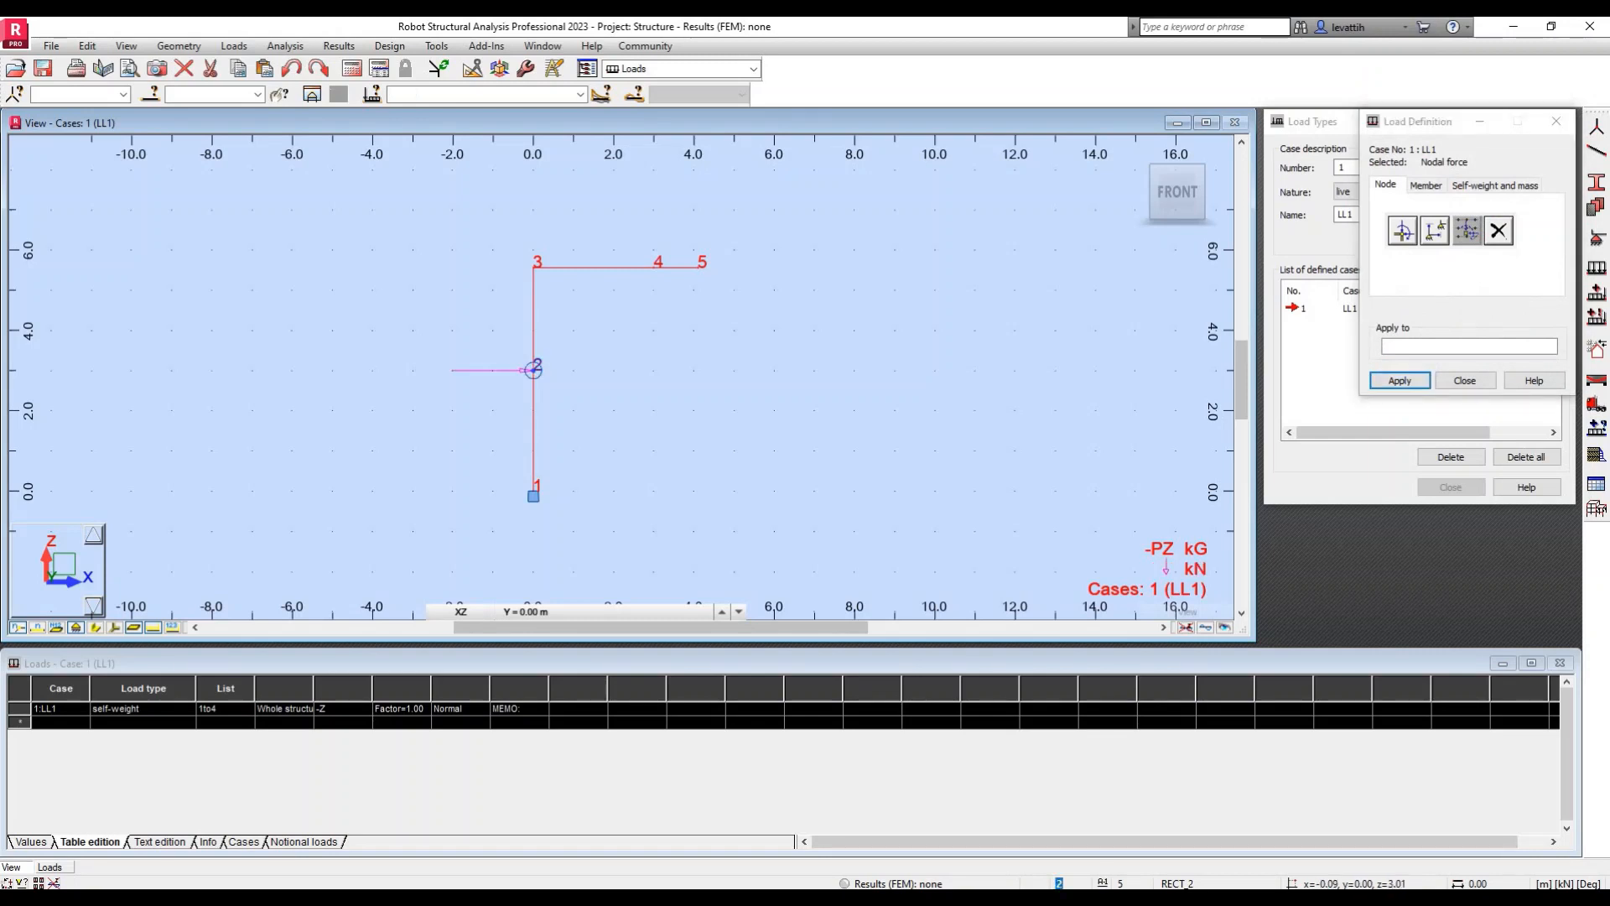
pyautogui.click(533, 370)
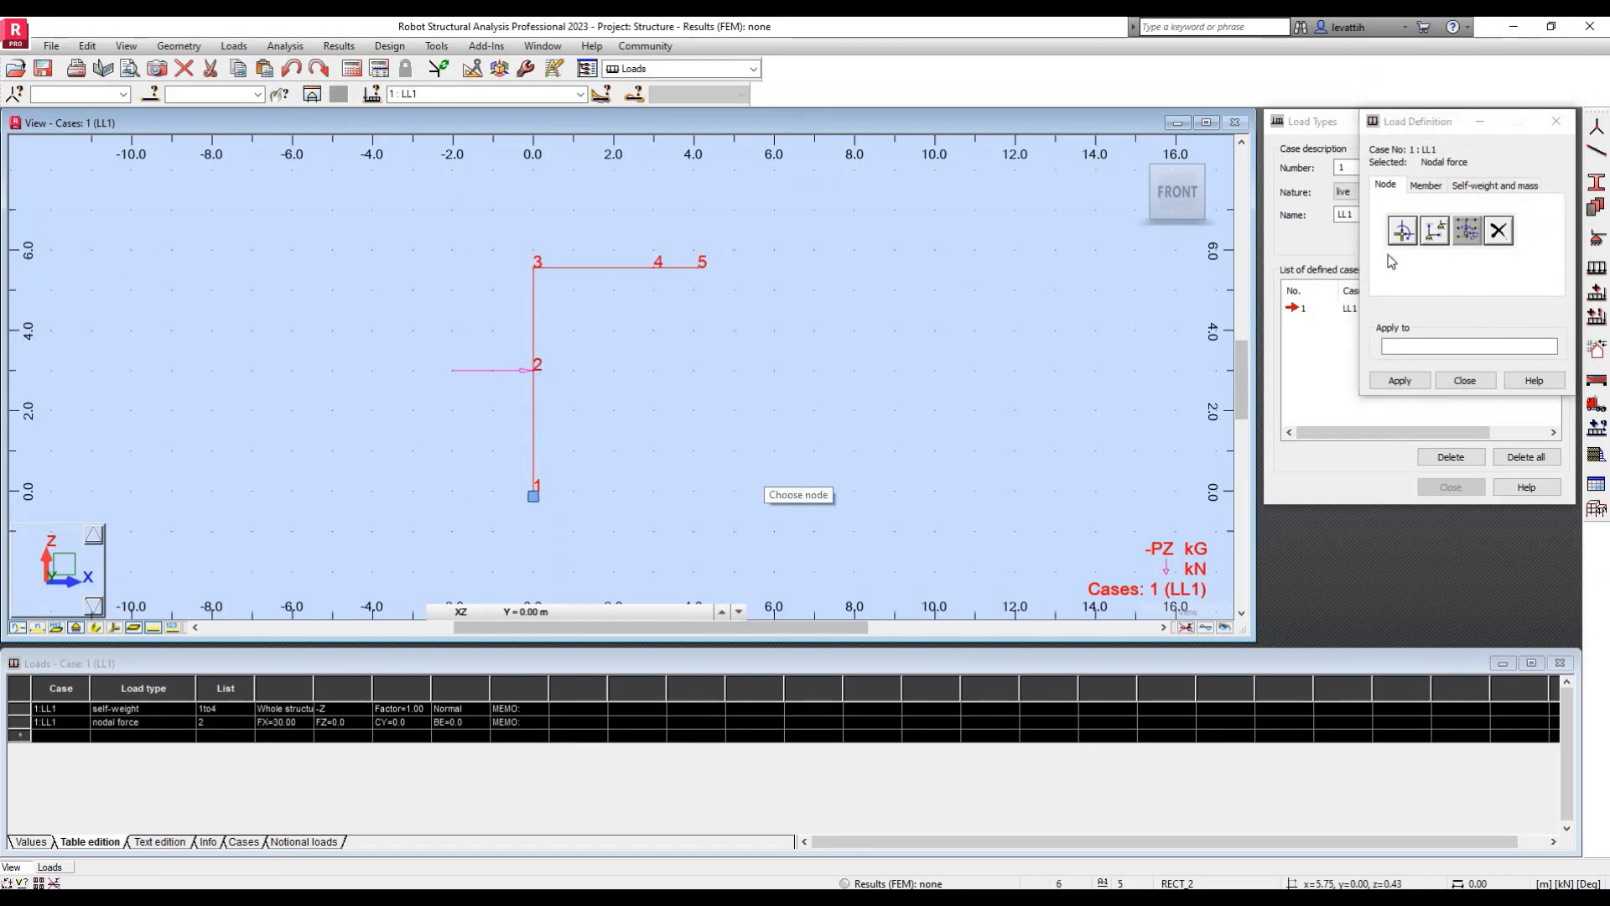
# Step: Apply a nodal force of X 0 kN and Z 20 kN to node 5 at the beam's free end
pyautogui.click(1407, 232)
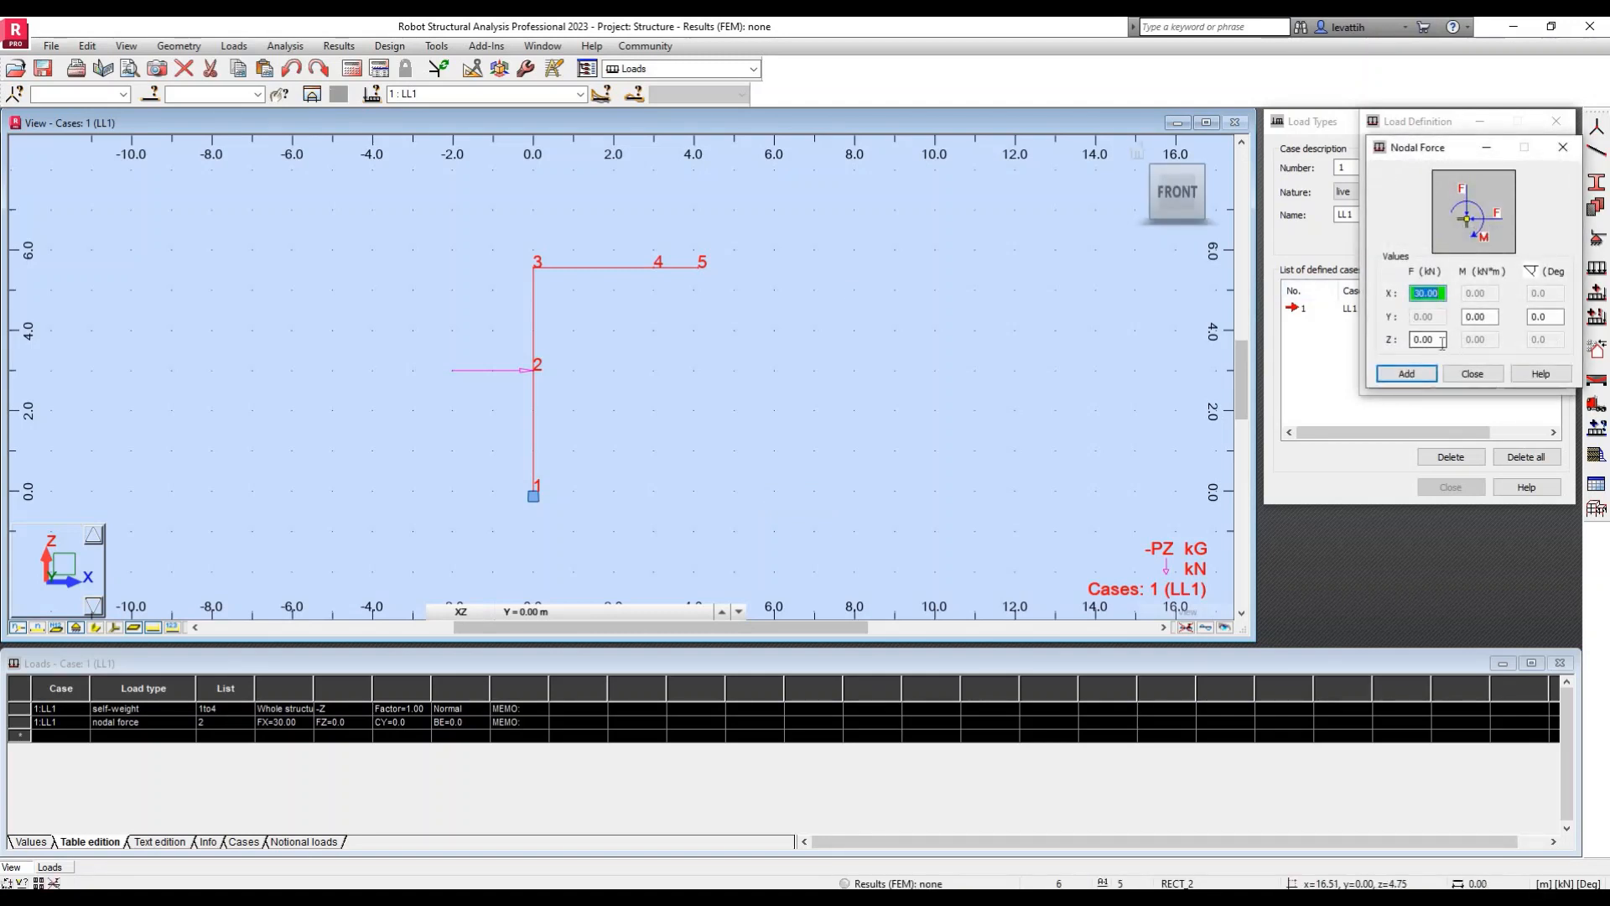
pyautogui.click(1391, 340)
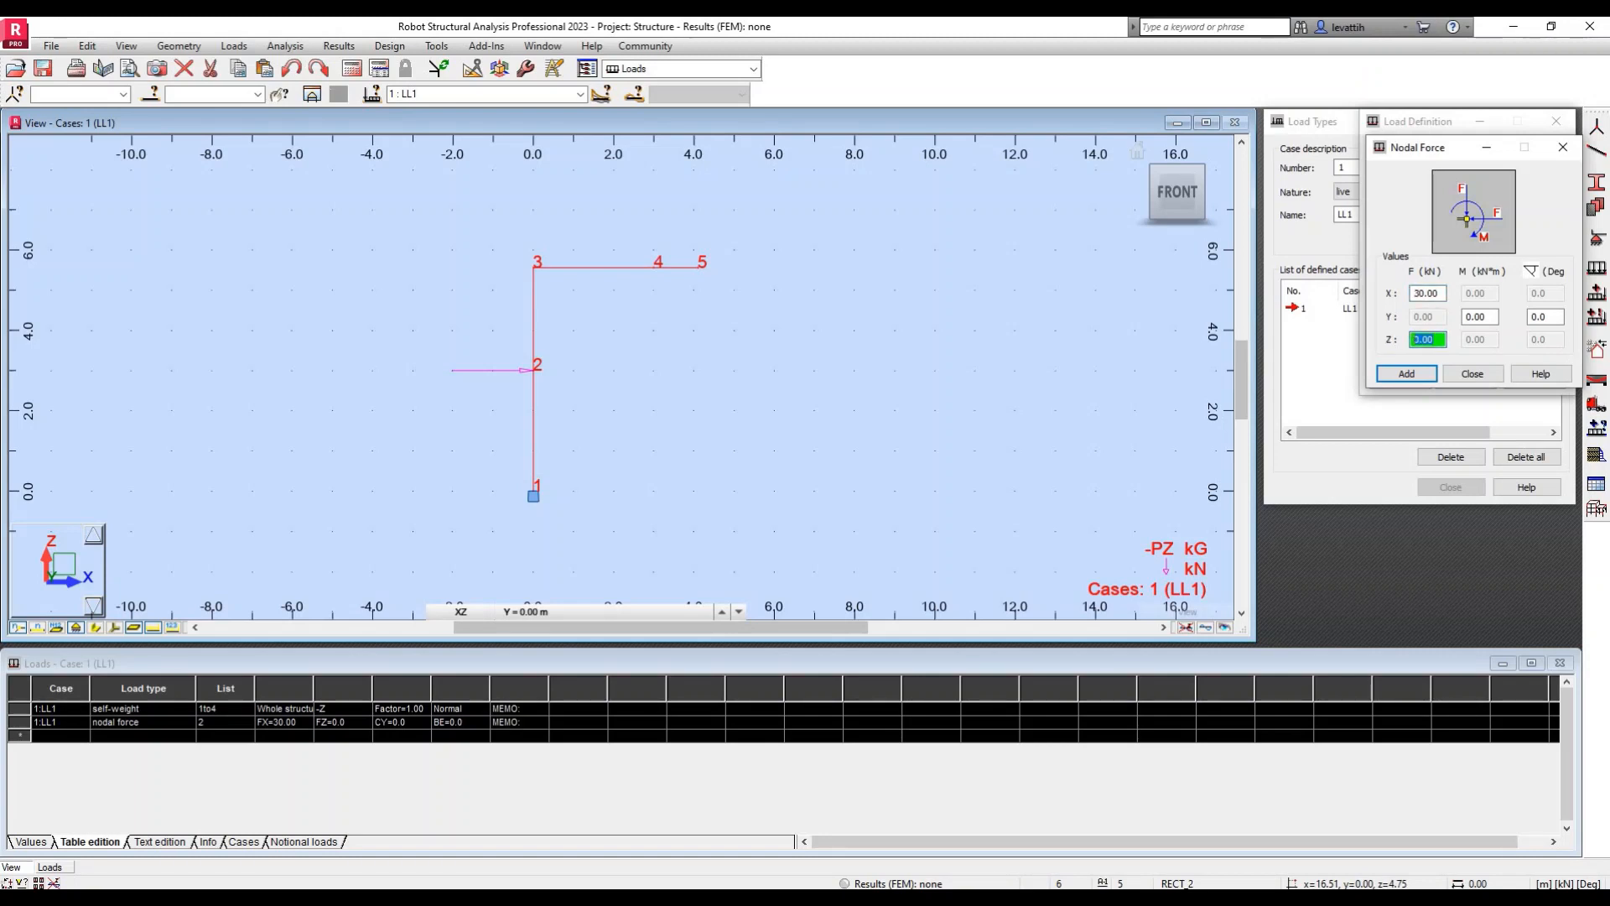
pyautogui.write('20')
pyautogui.press('Tab')
pyautogui.write('0')
pyautogui.click(1408, 375)
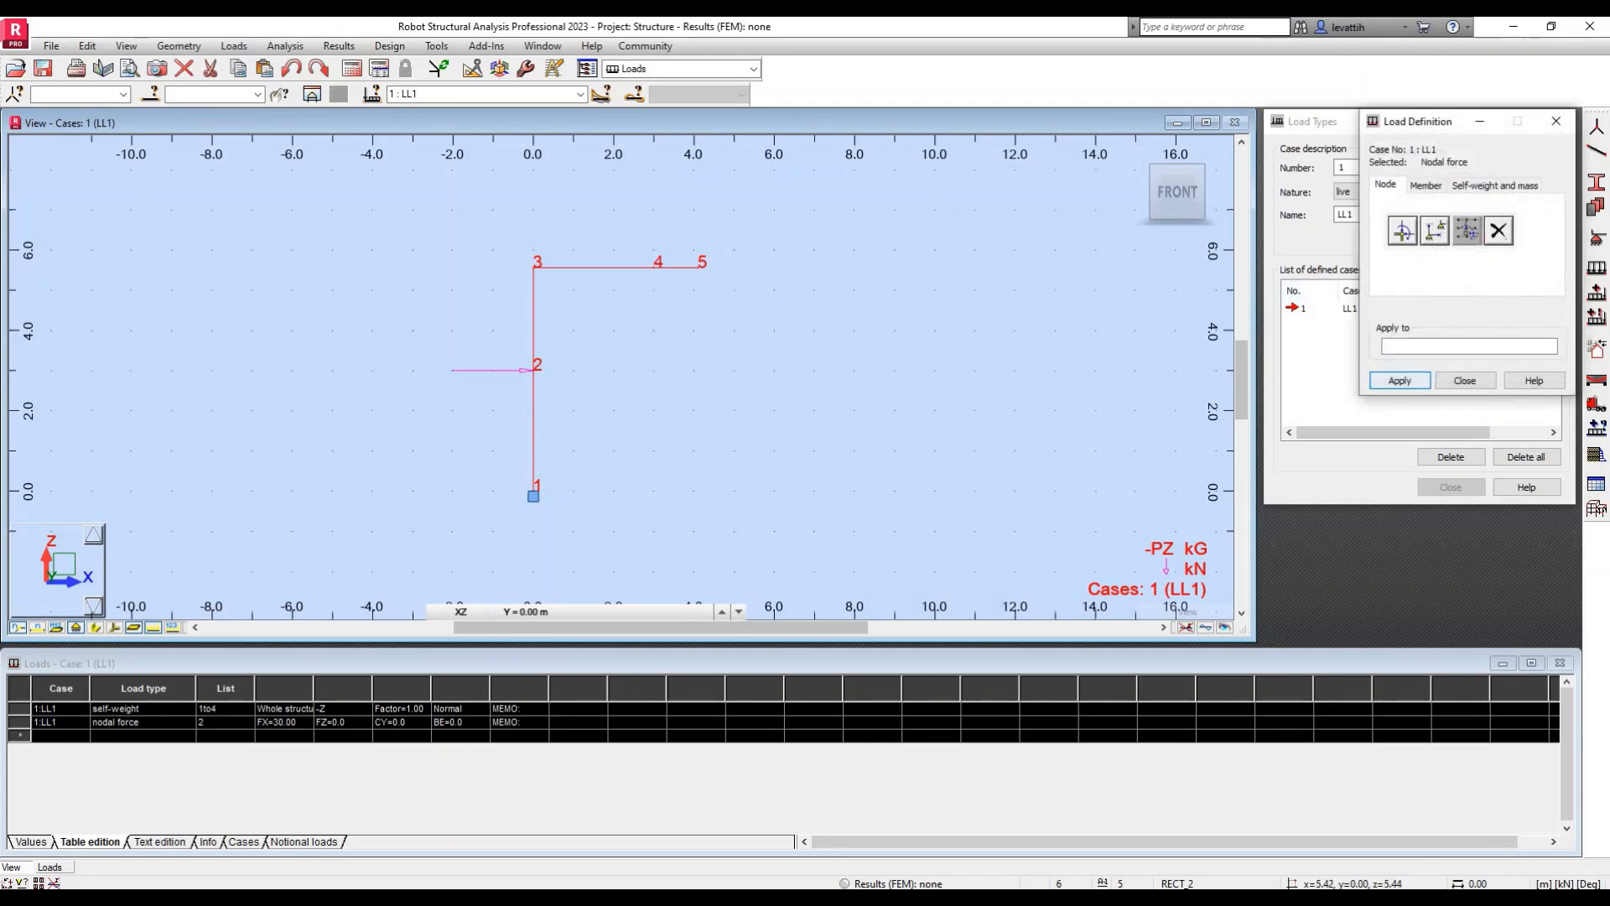
pyautogui.click(698, 267)
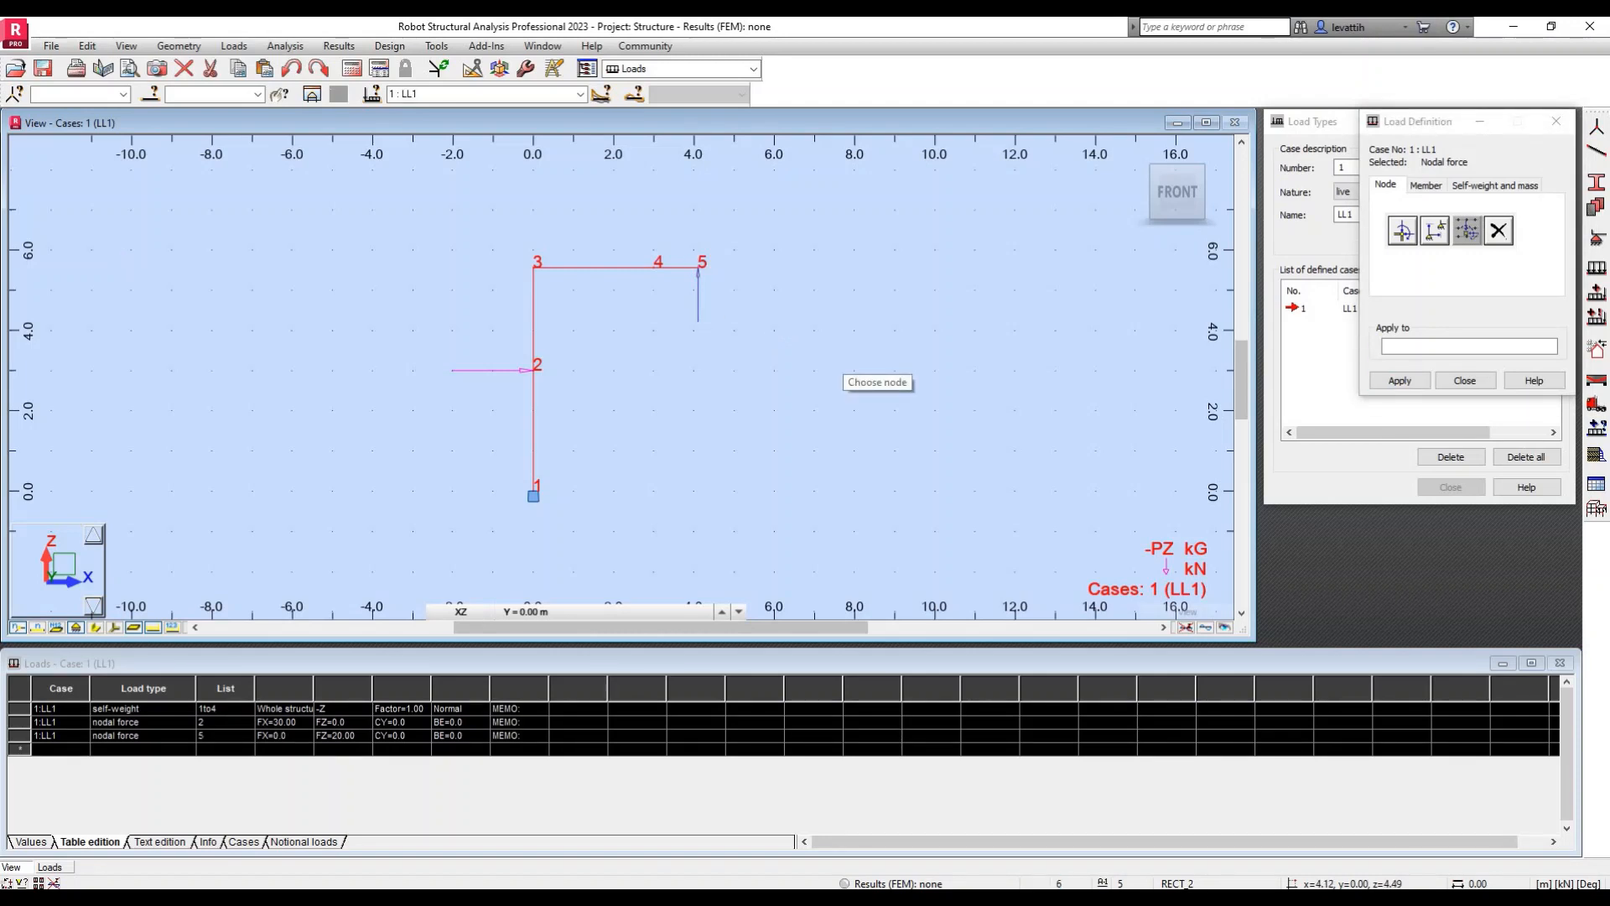
# Step: Check the tip load's direction in the PowerPoint drawing and change node 5's FZ in the loads table to -20 kN
pyautogui.hotkey('alt', 'Tab')
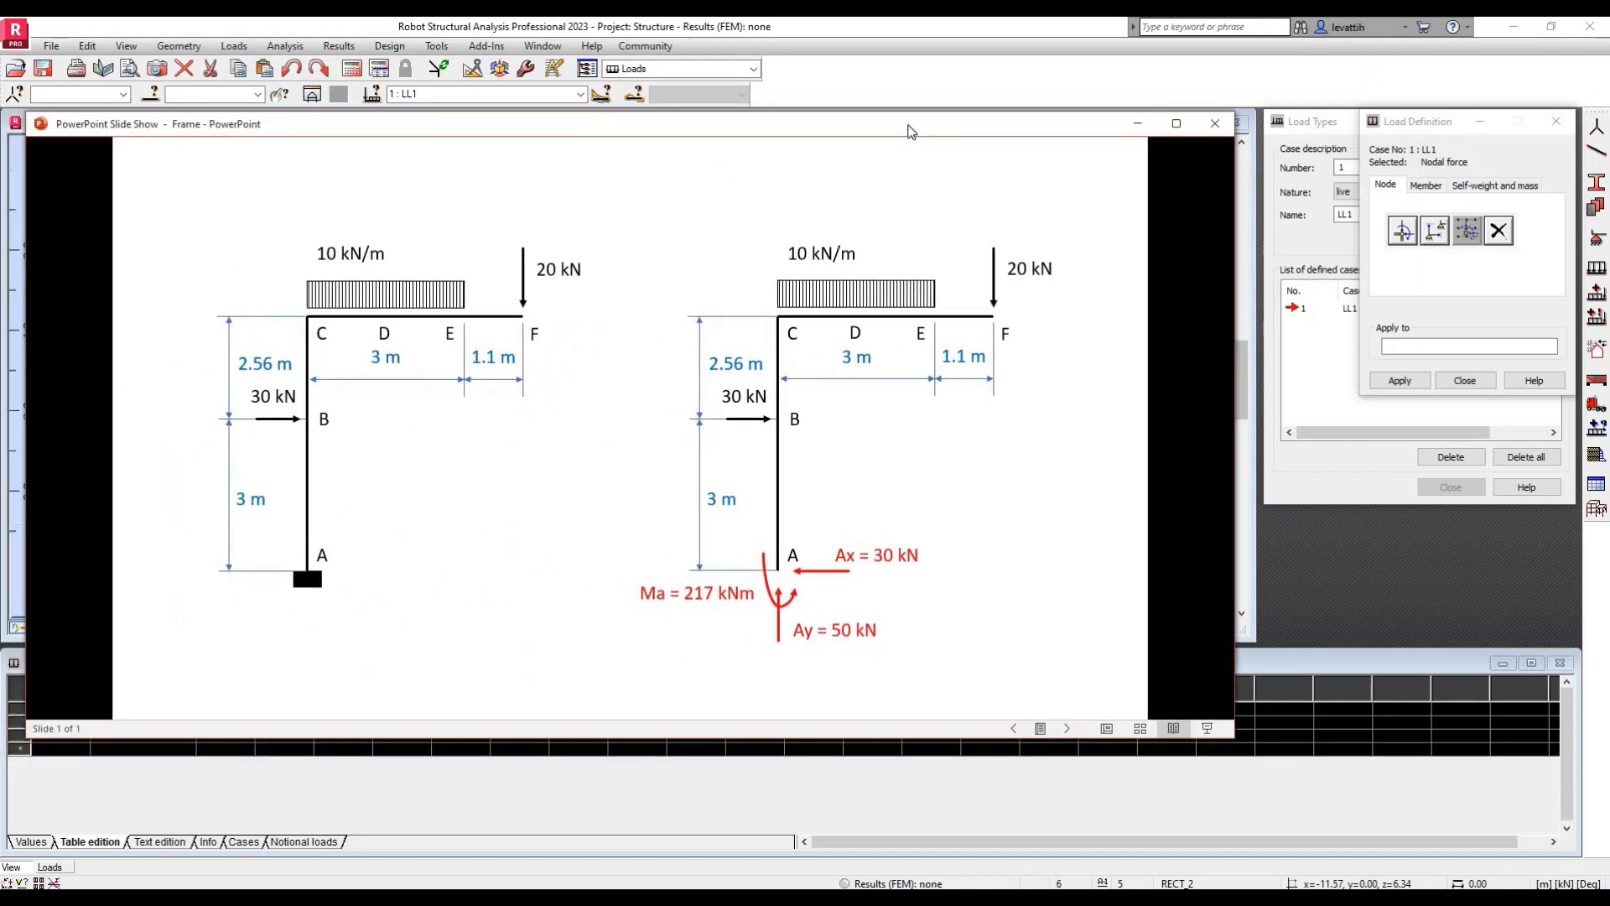
pyautogui.hotkey('alt', 'Tab')
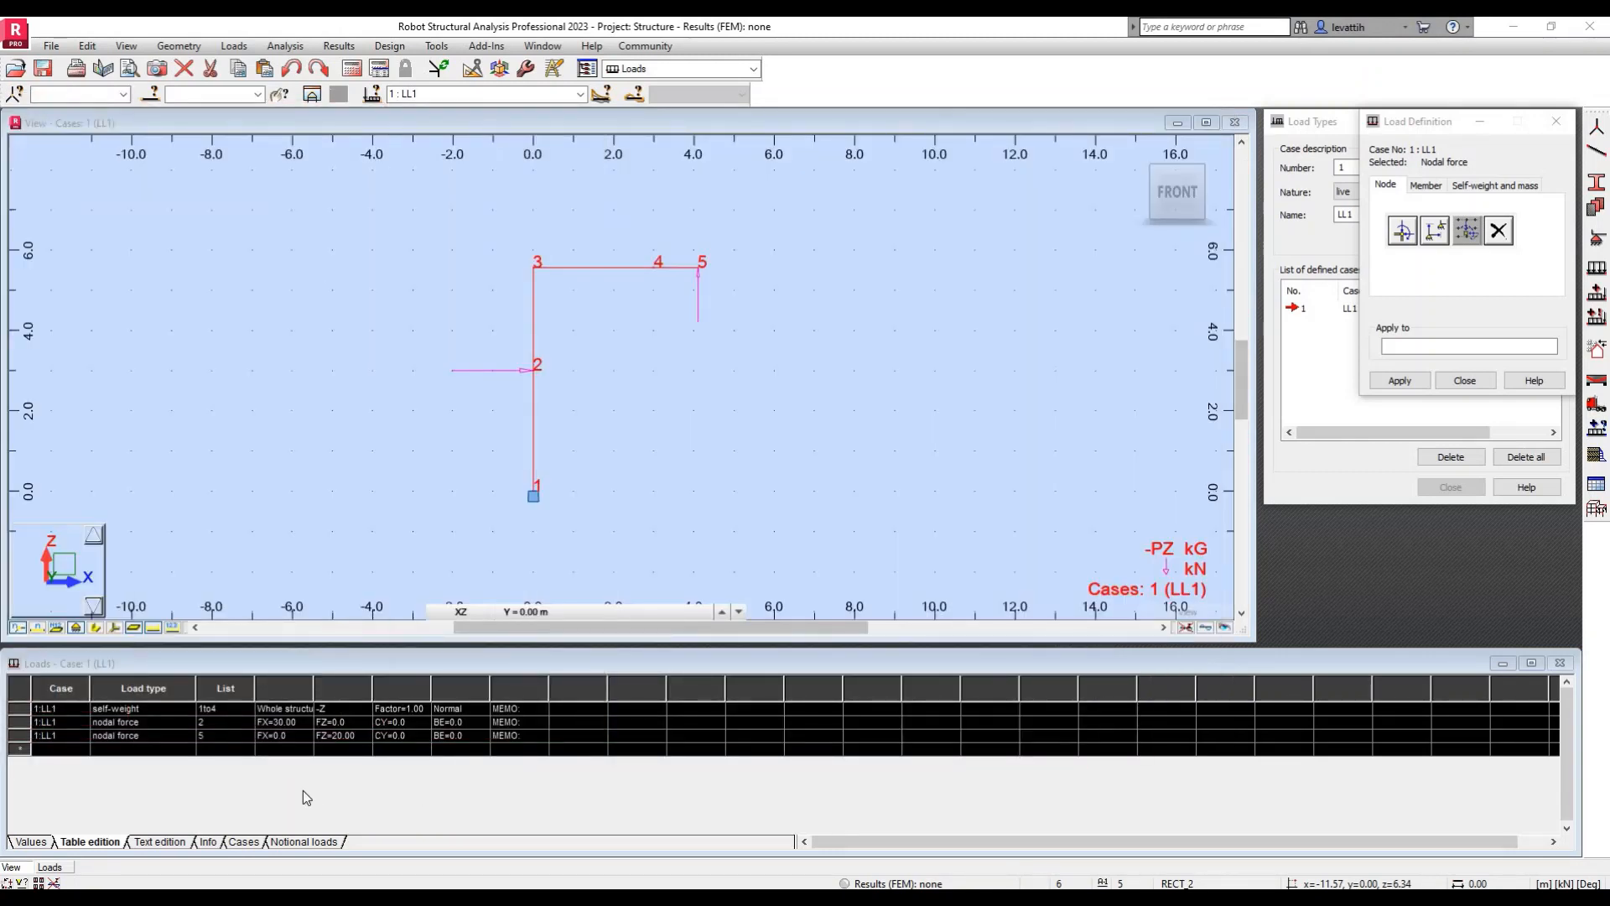
pyautogui.click(453, 812)
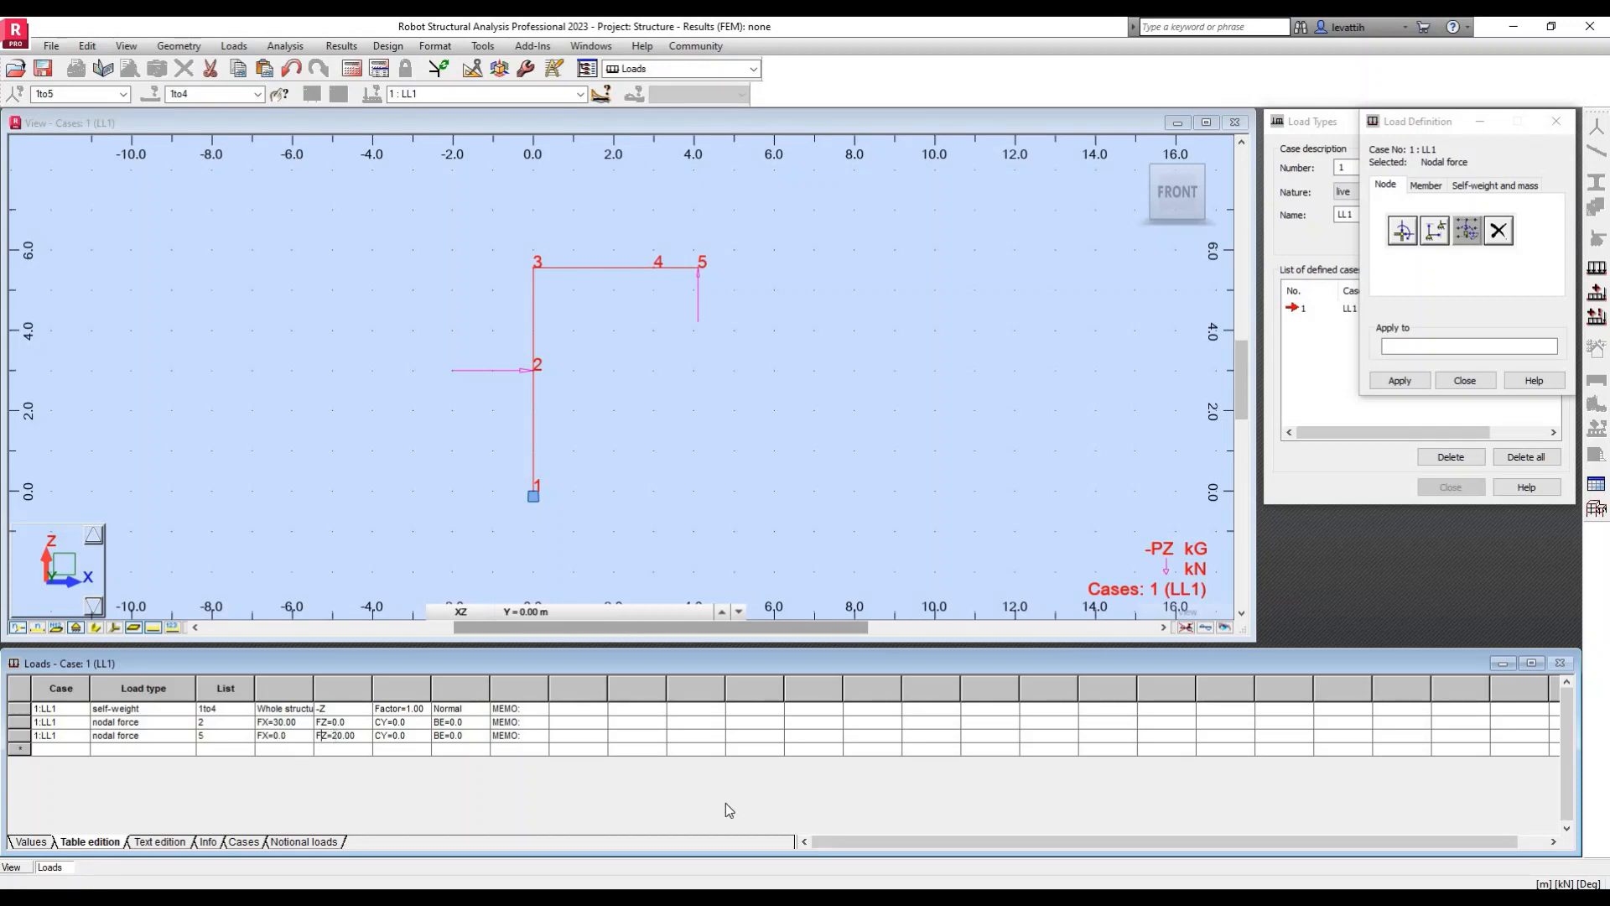
pyautogui.write('-')
pyautogui.press('Tab')
# Step: Apply a uniform member load of Z -10 kN/m in global coordinates to the beam between nodes 3 and 4
pyautogui.click(1426, 185)
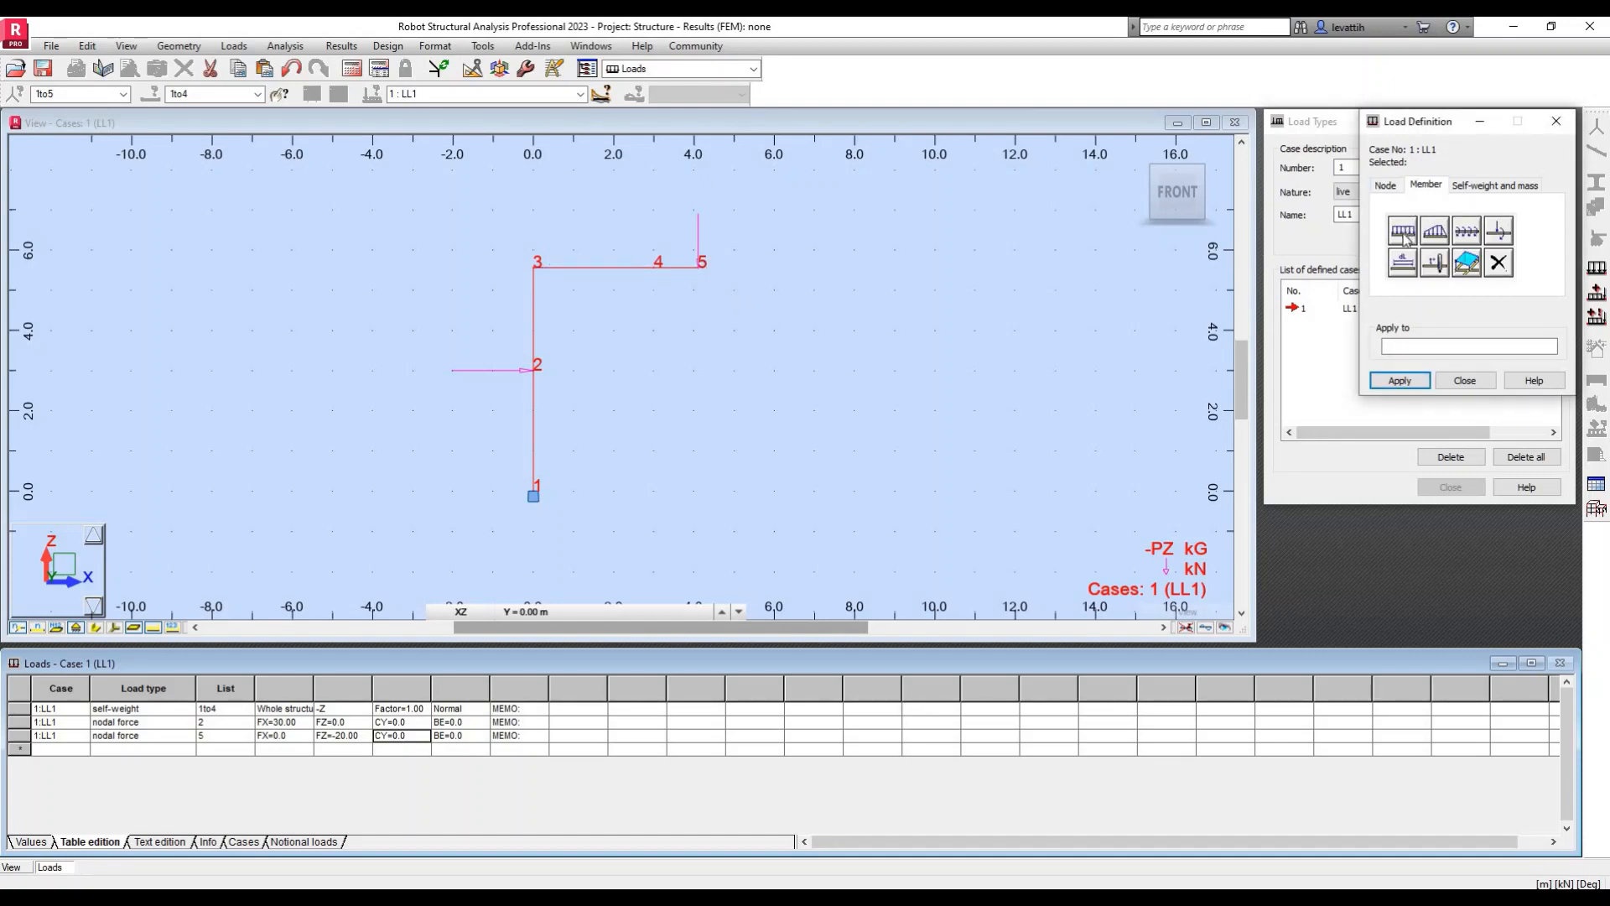
pyautogui.click(1403, 238)
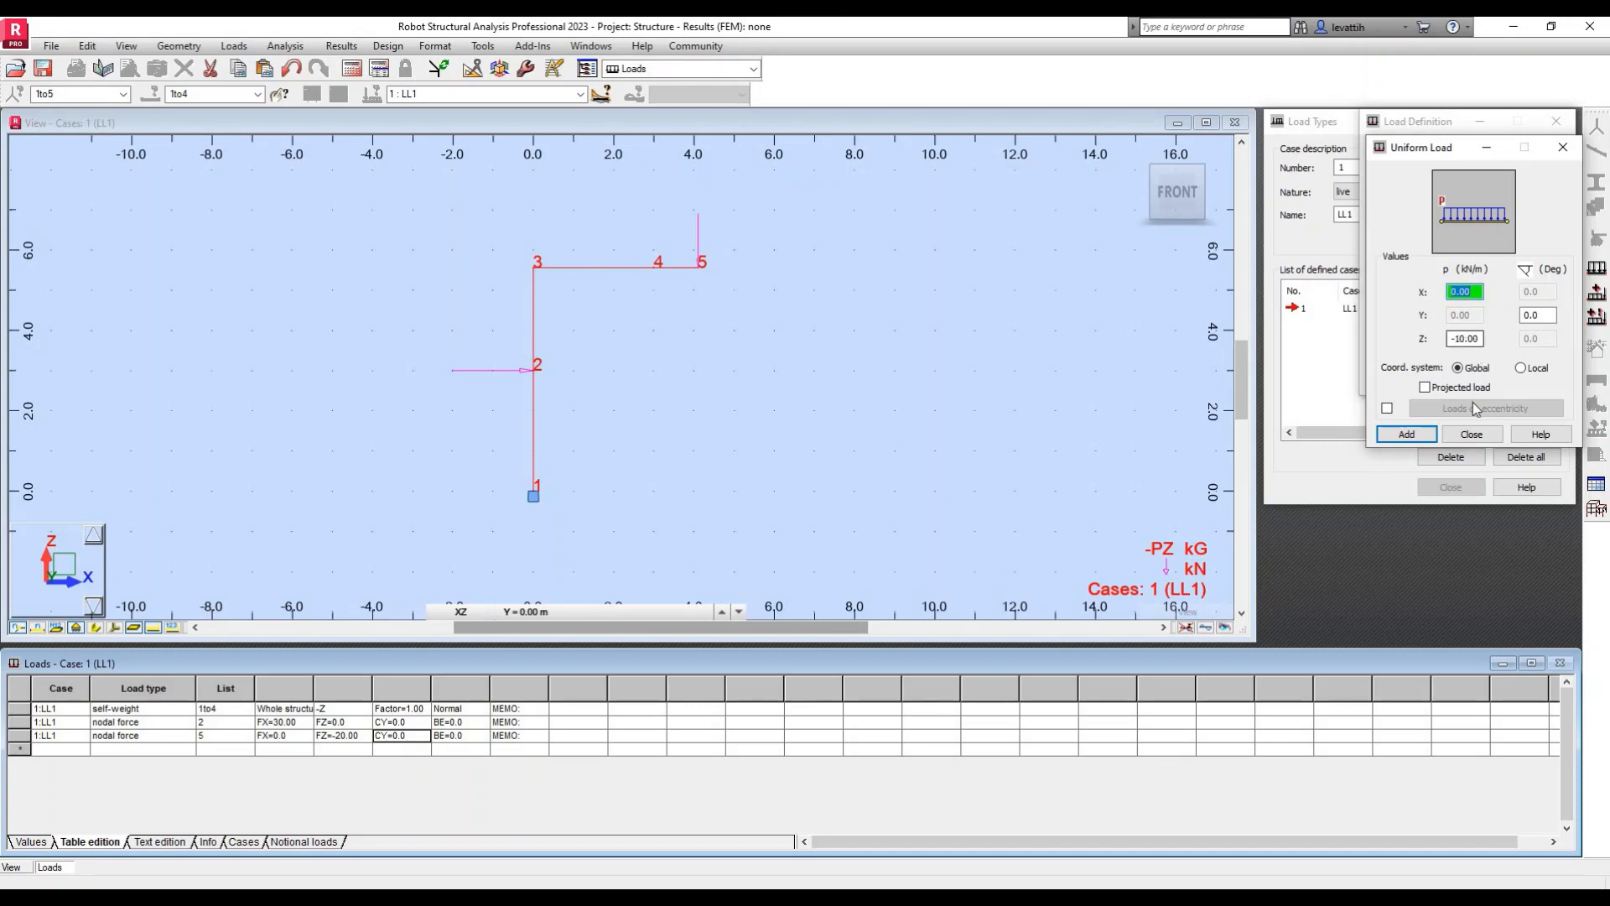
pyautogui.click(1406, 434)
pyautogui.click(596, 267)
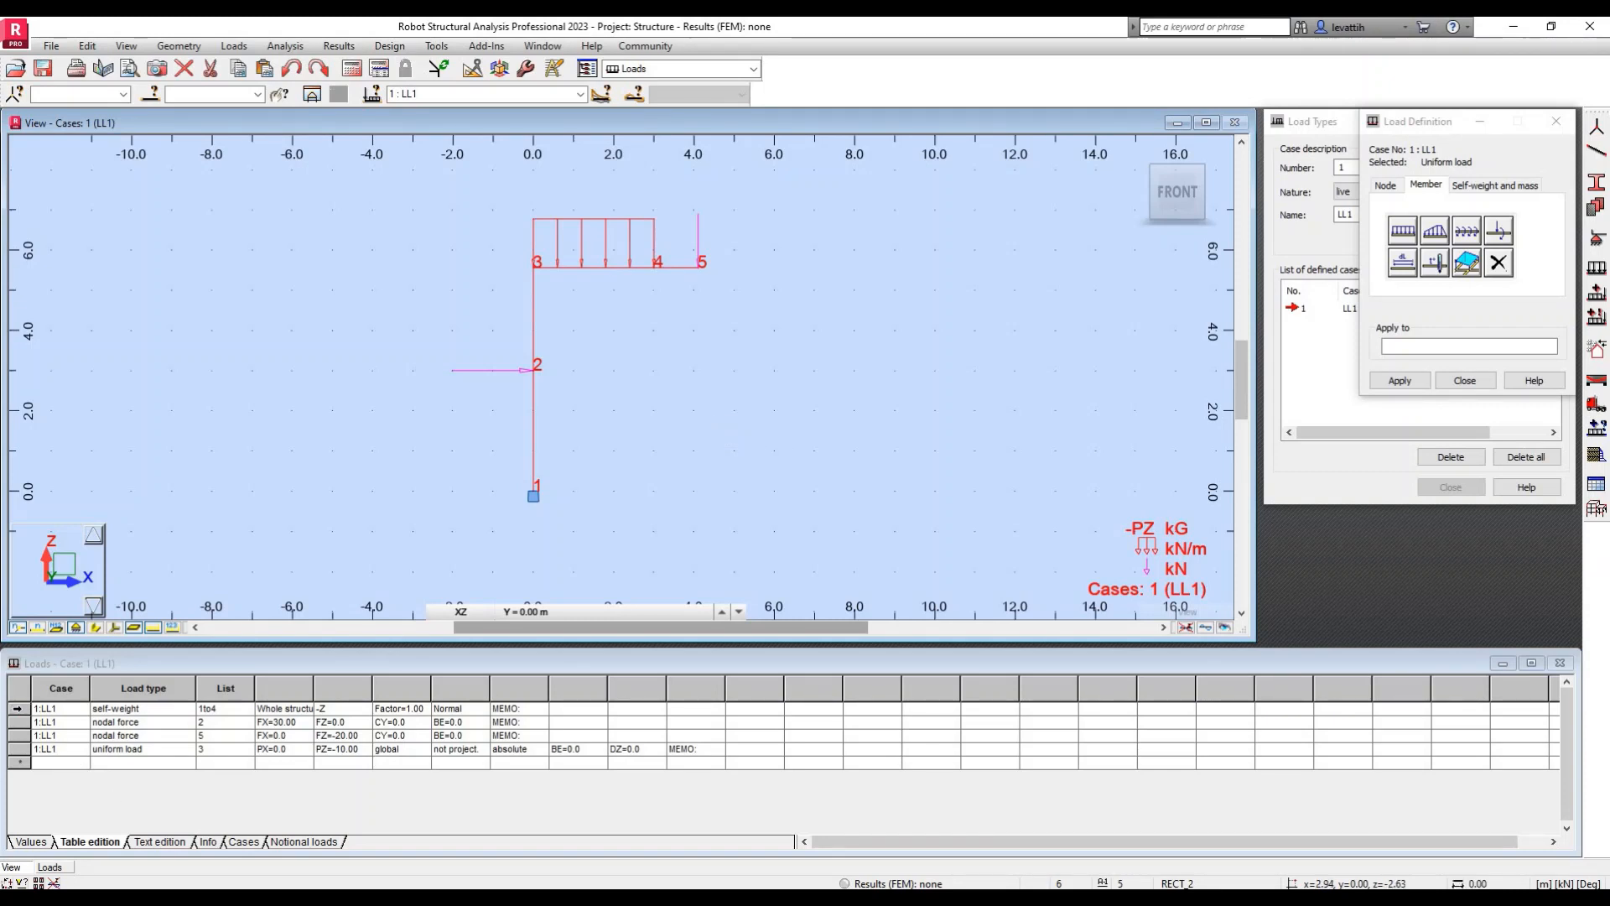
# Step: Cut the self-weight record of case LL1 from the loads table
pyautogui.click(18, 708)
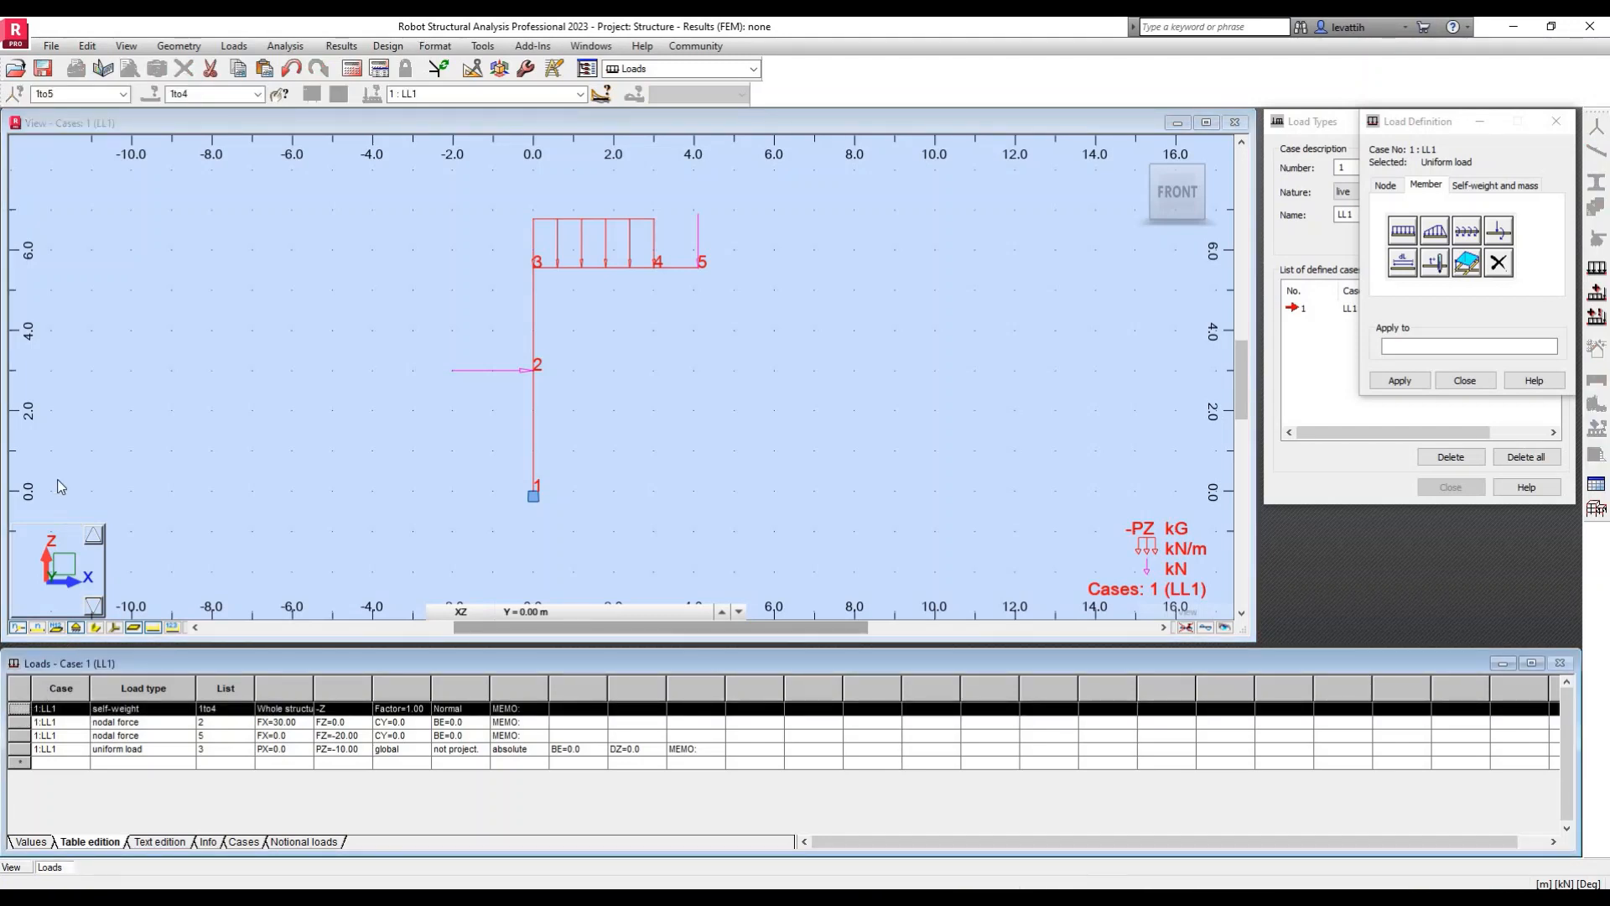
pyautogui.rightClick(26, 713)
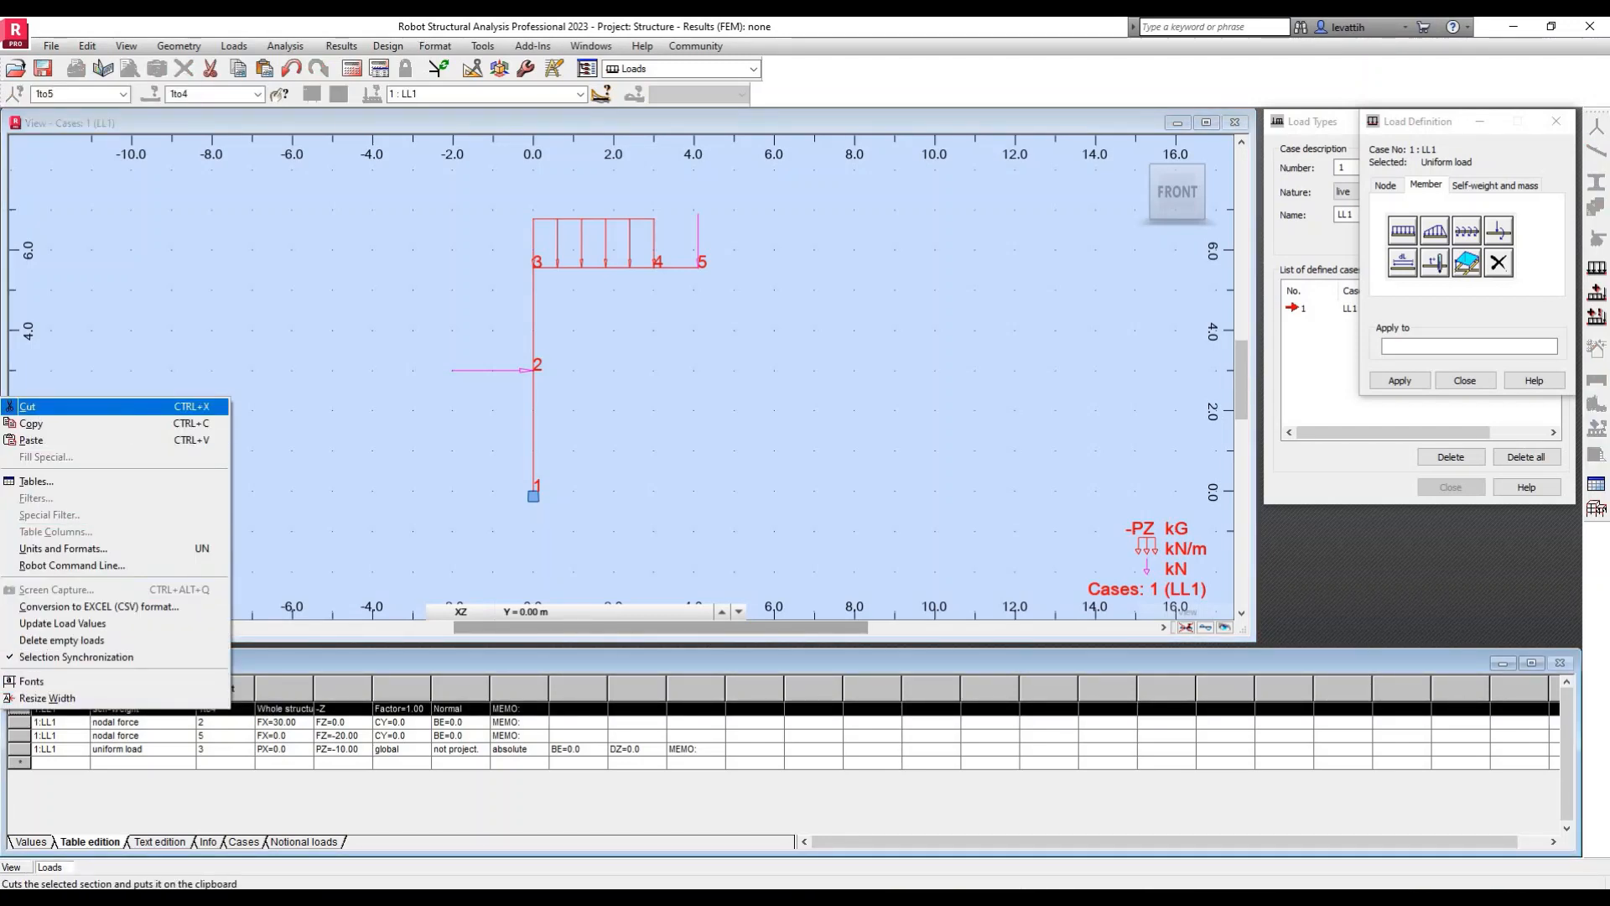
pyautogui.click(25, 407)
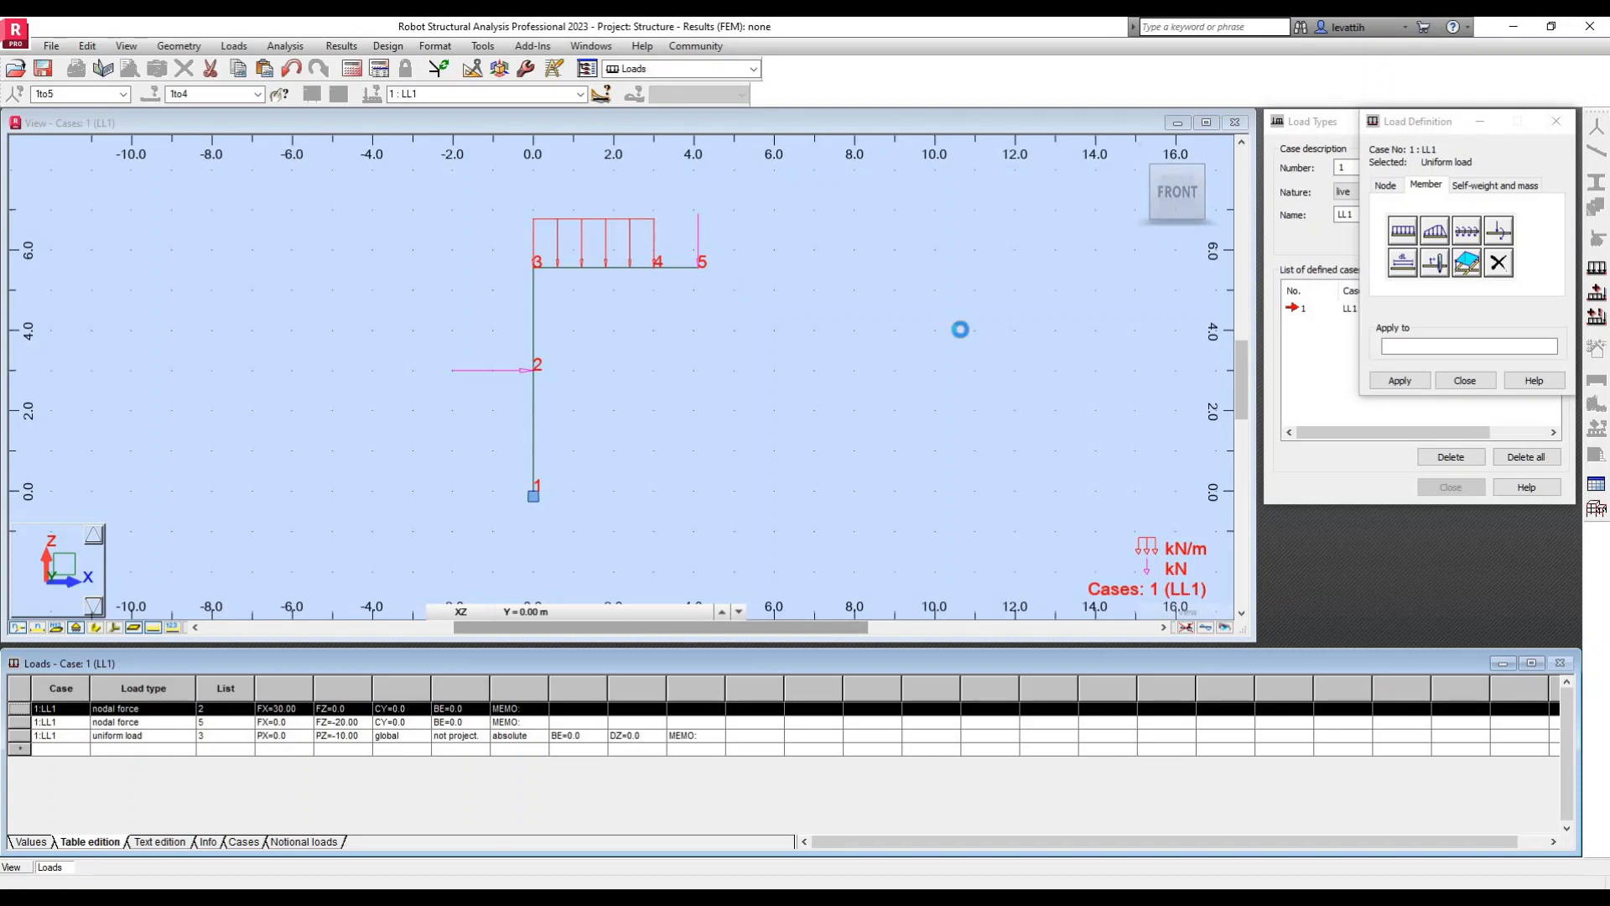
# Step: Run the structural calculation, enlarge the model view and switch to the Results layout
pyautogui.click(353, 68)
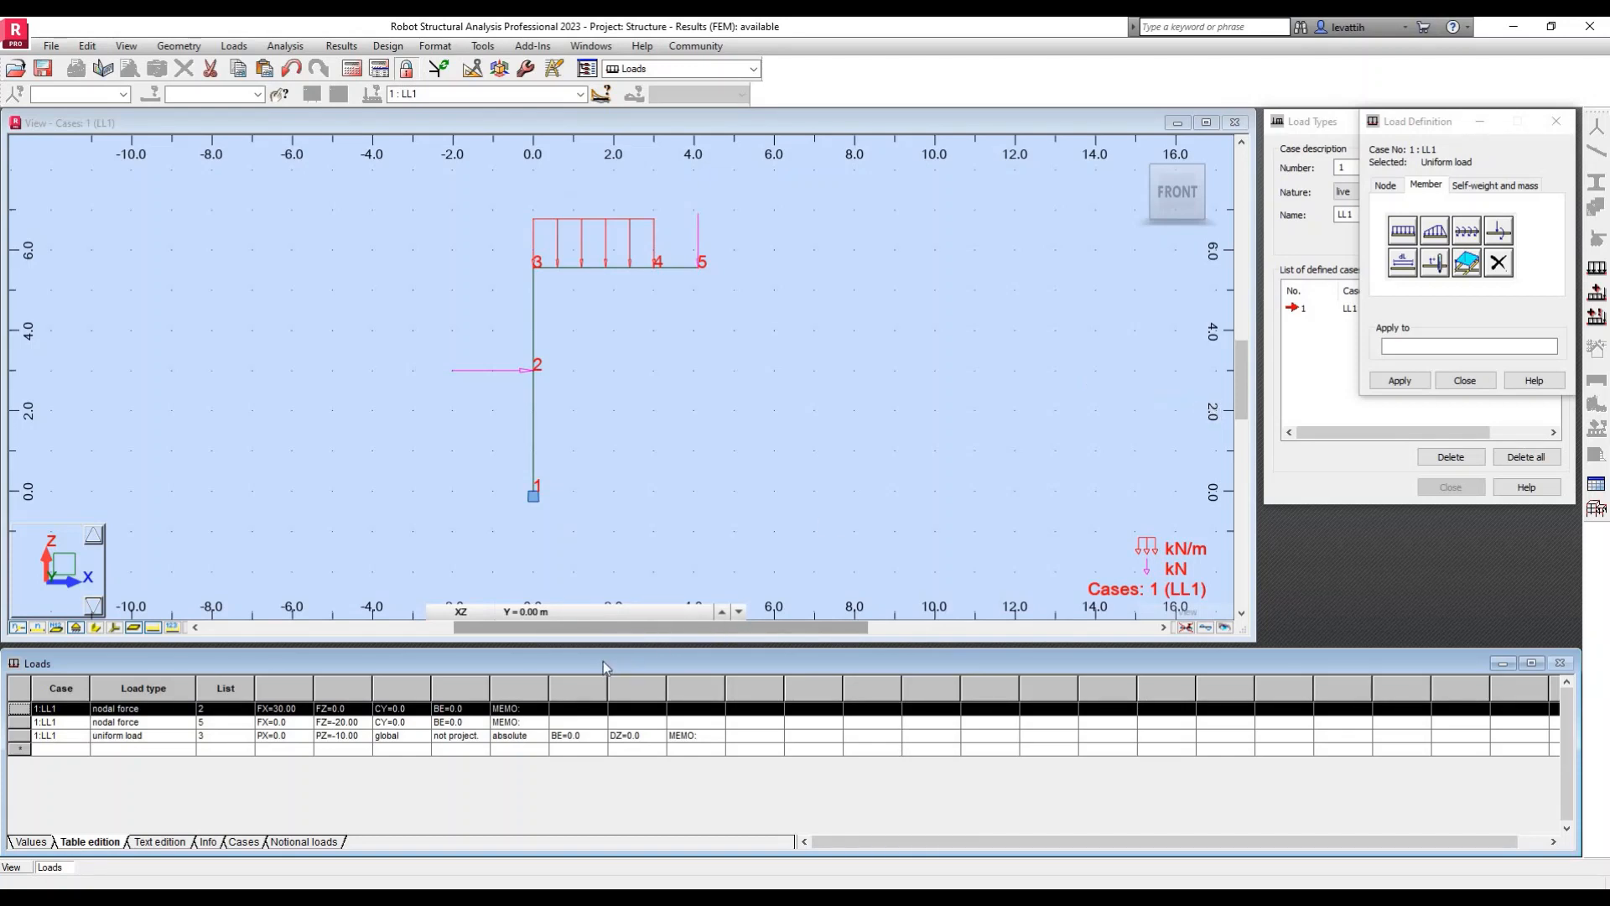
pyautogui.moveTo(600, 652); pyautogui.dragTo(621, 709)
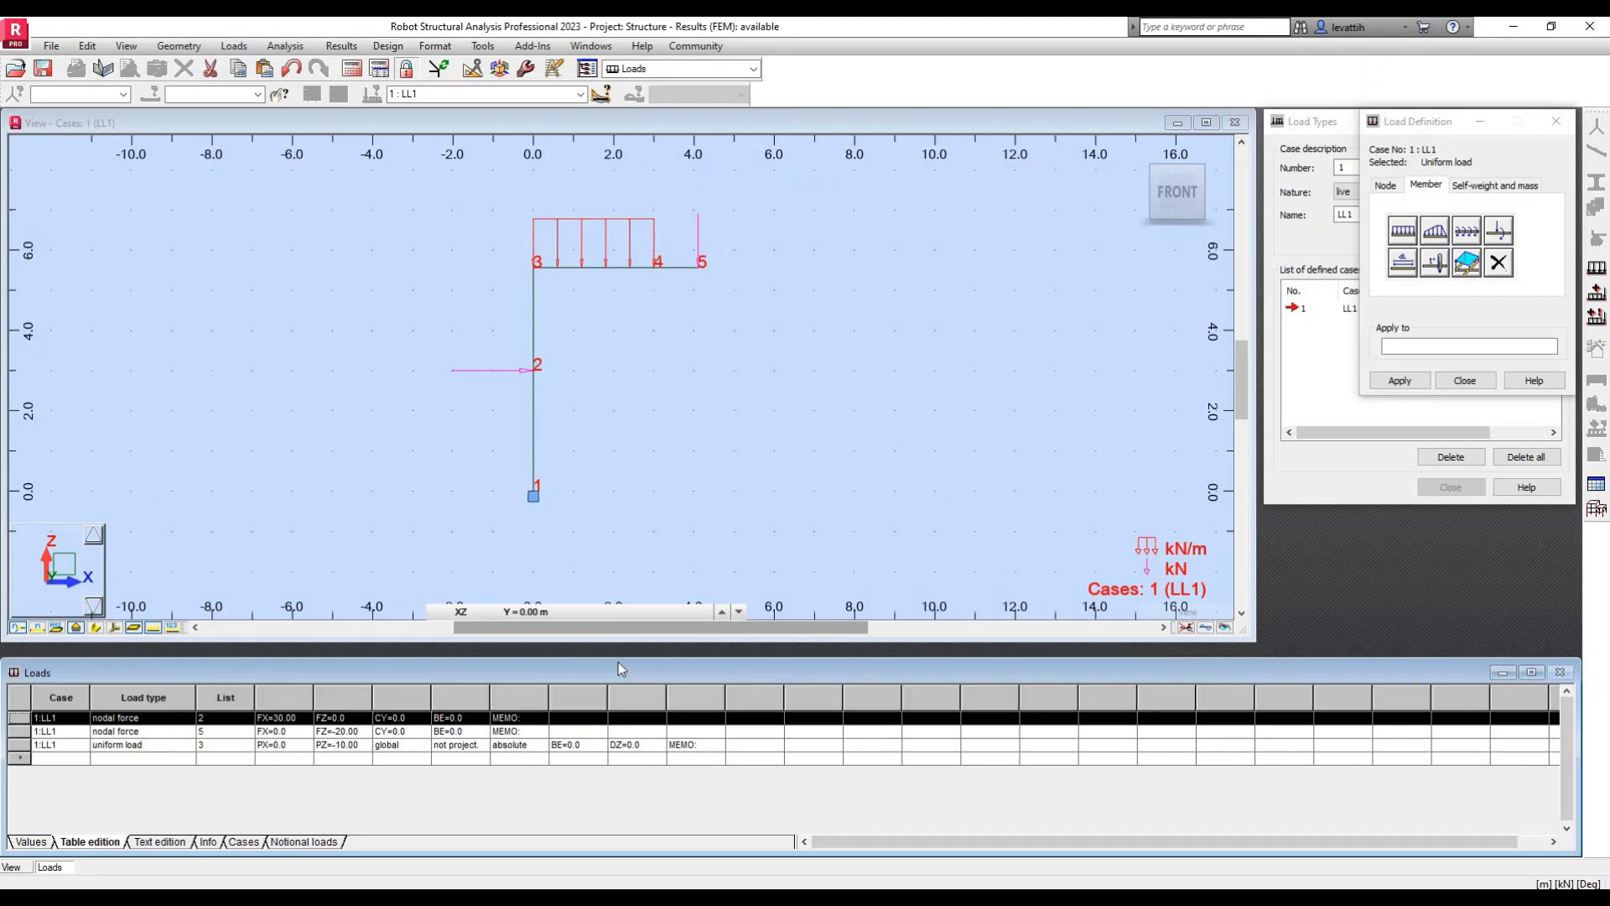
pyautogui.moveTo(617, 642); pyautogui.dragTo(624, 695)
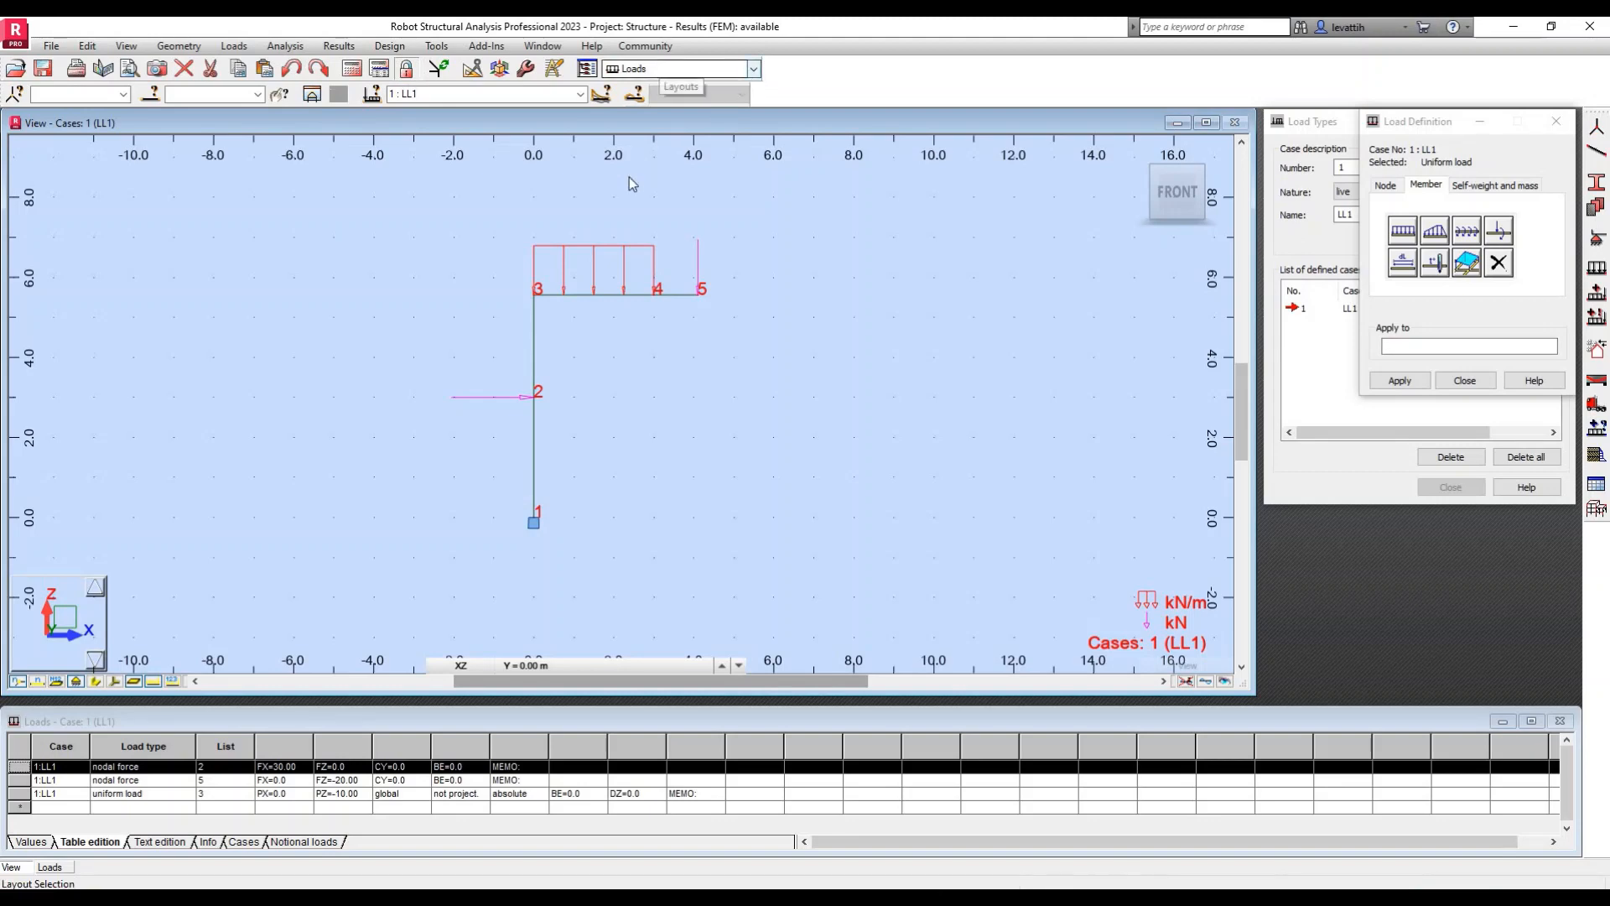
pyautogui.click(742, 70)
pyautogui.click(638, 179)
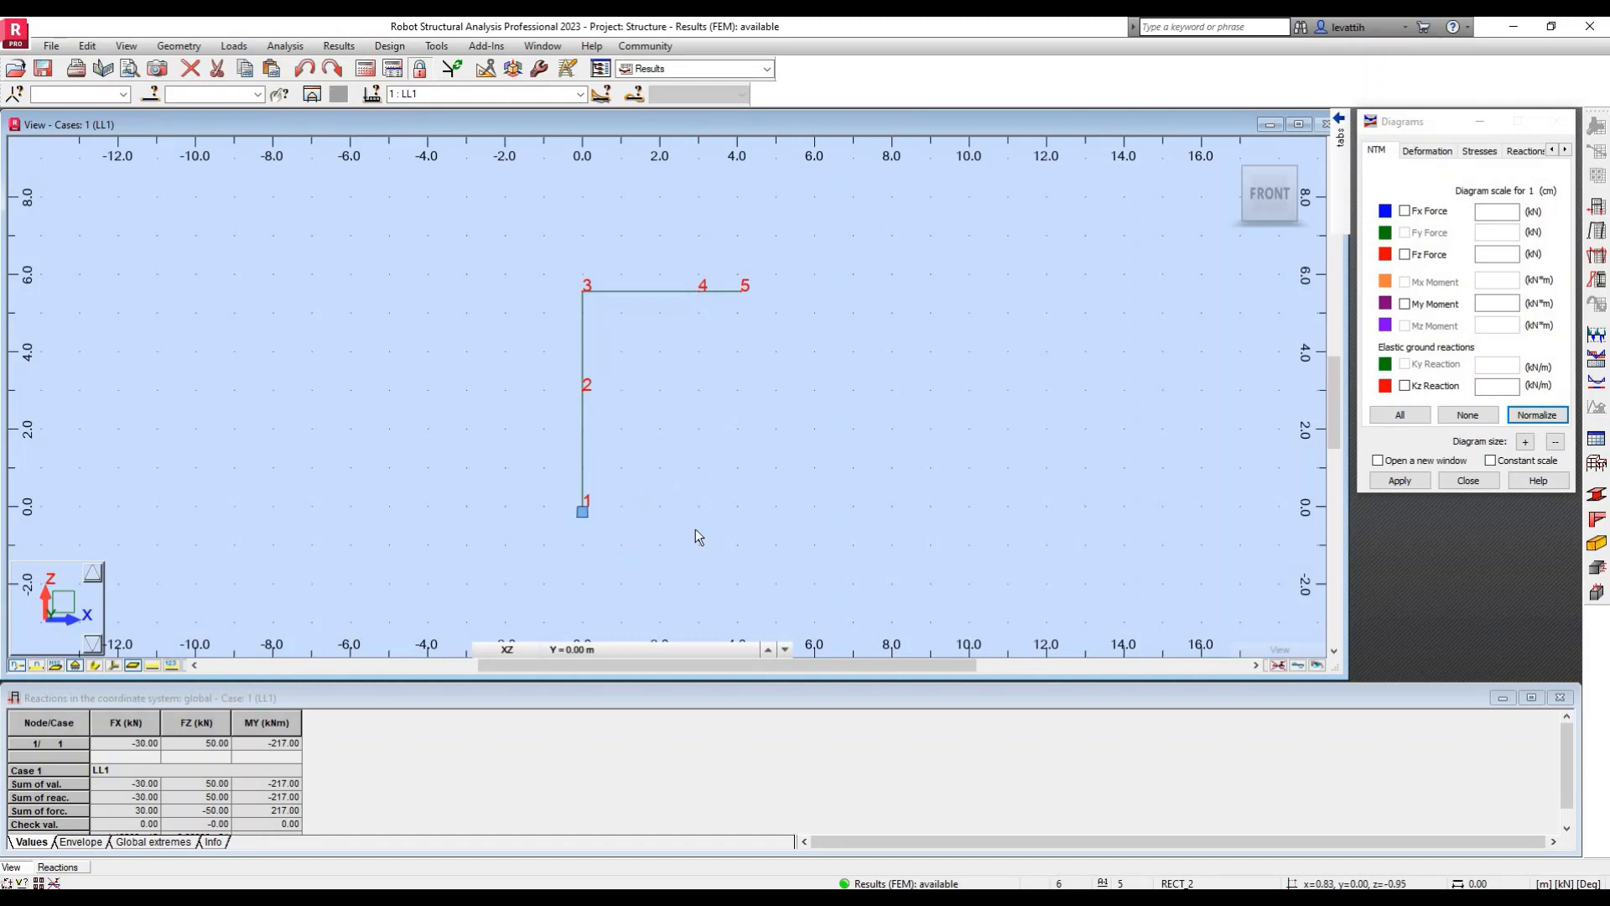
# Step: Display the FX, FZ and MY support reactions with value descriptions on the frame
pyautogui.click(1525, 151)
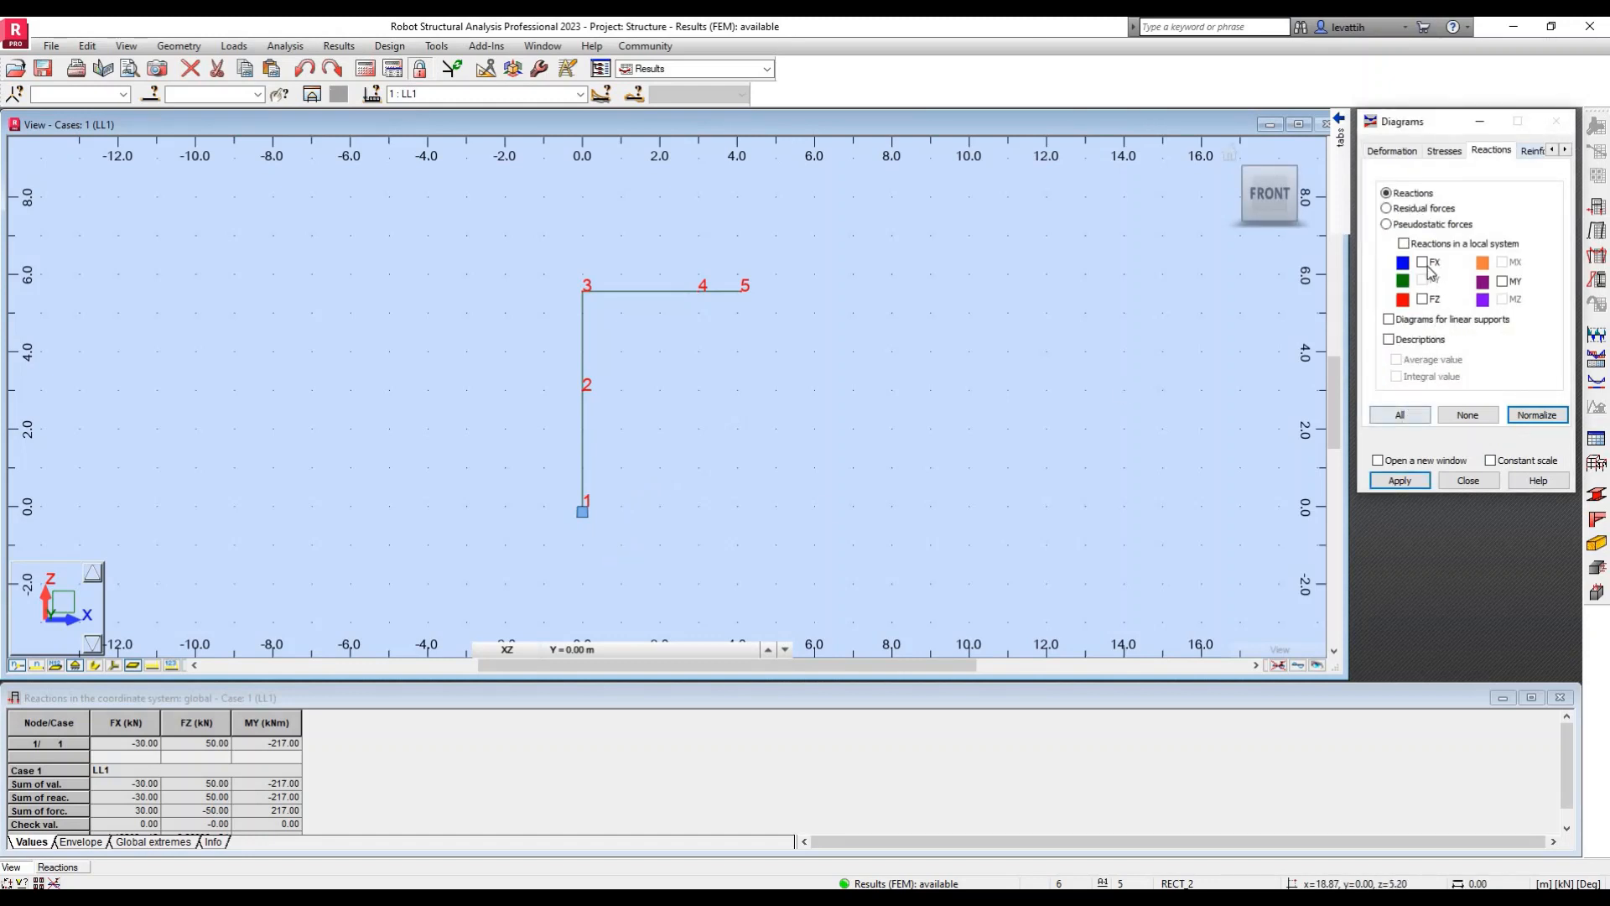
pyautogui.click(1423, 263)
pyautogui.click(1389, 341)
pyautogui.click(1400, 484)
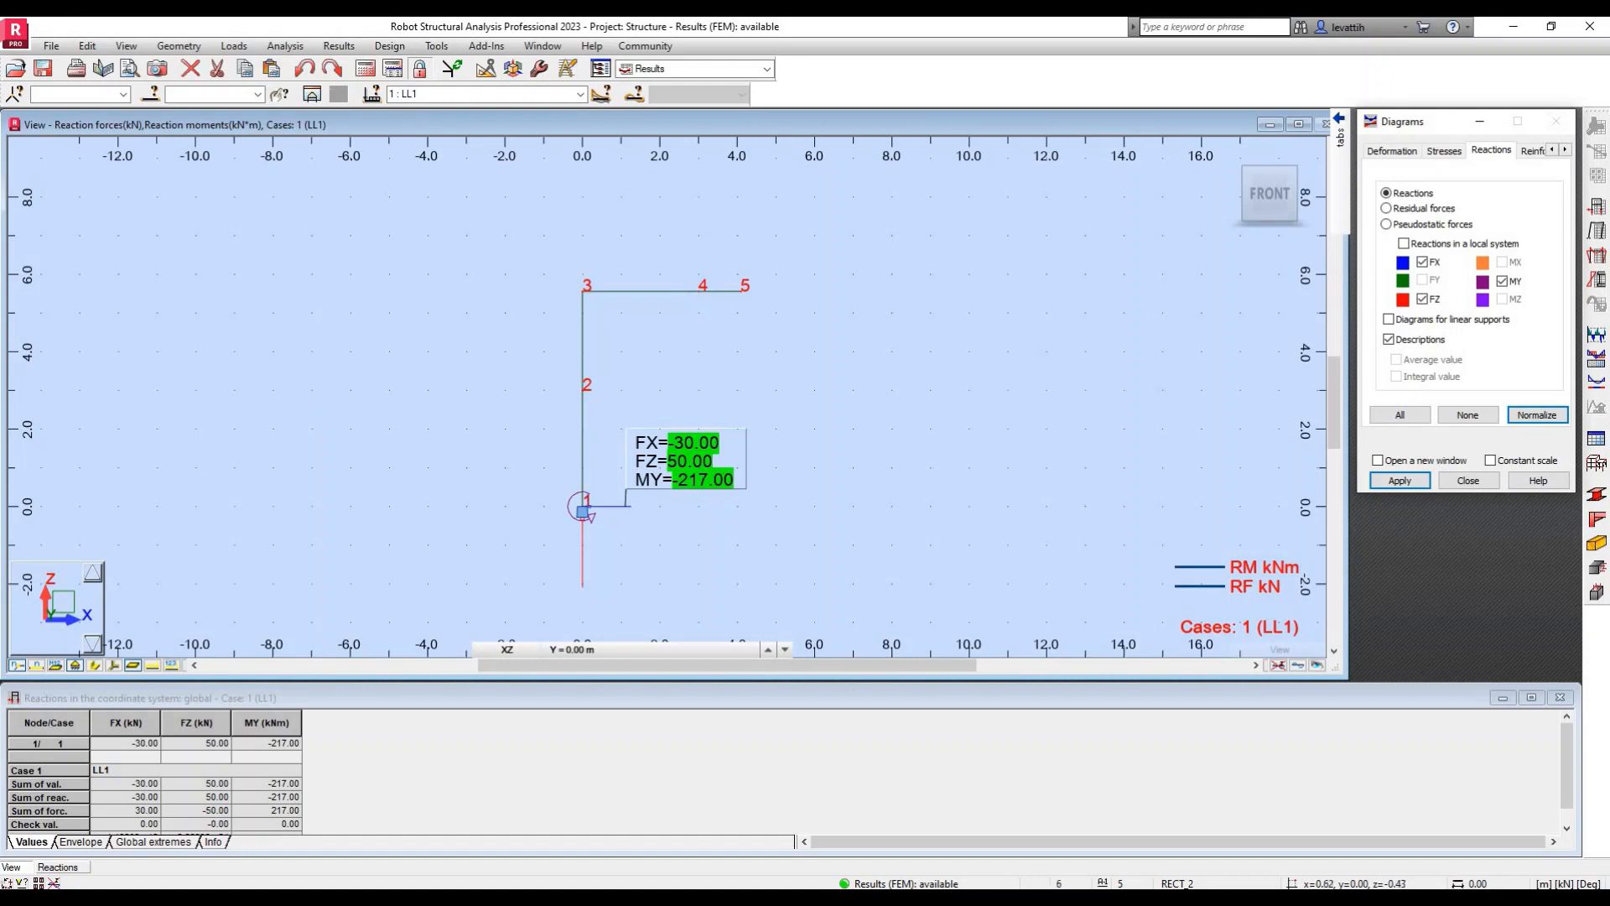
# Step: Compare the calculated support reactions with the hand-calculated ones in the PowerPoint drawing
pyautogui.hotkey('alt', 'Tab')
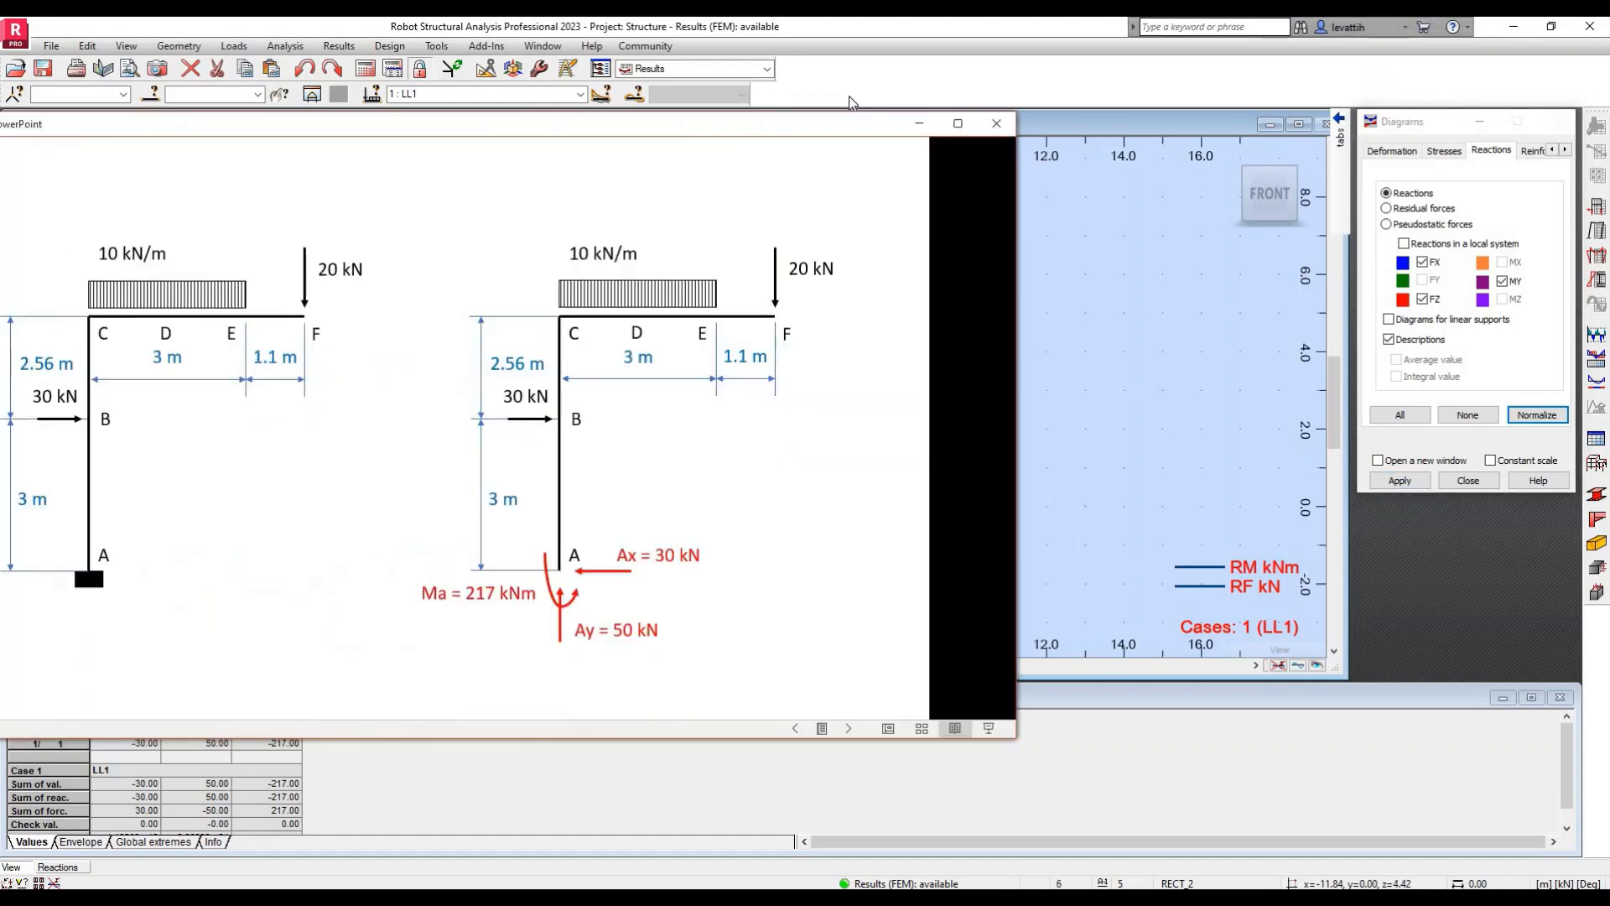
pyautogui.moveTo(851, 102); pyautogui.dragTo(0, 129)
pyautogui.click(360, 525)
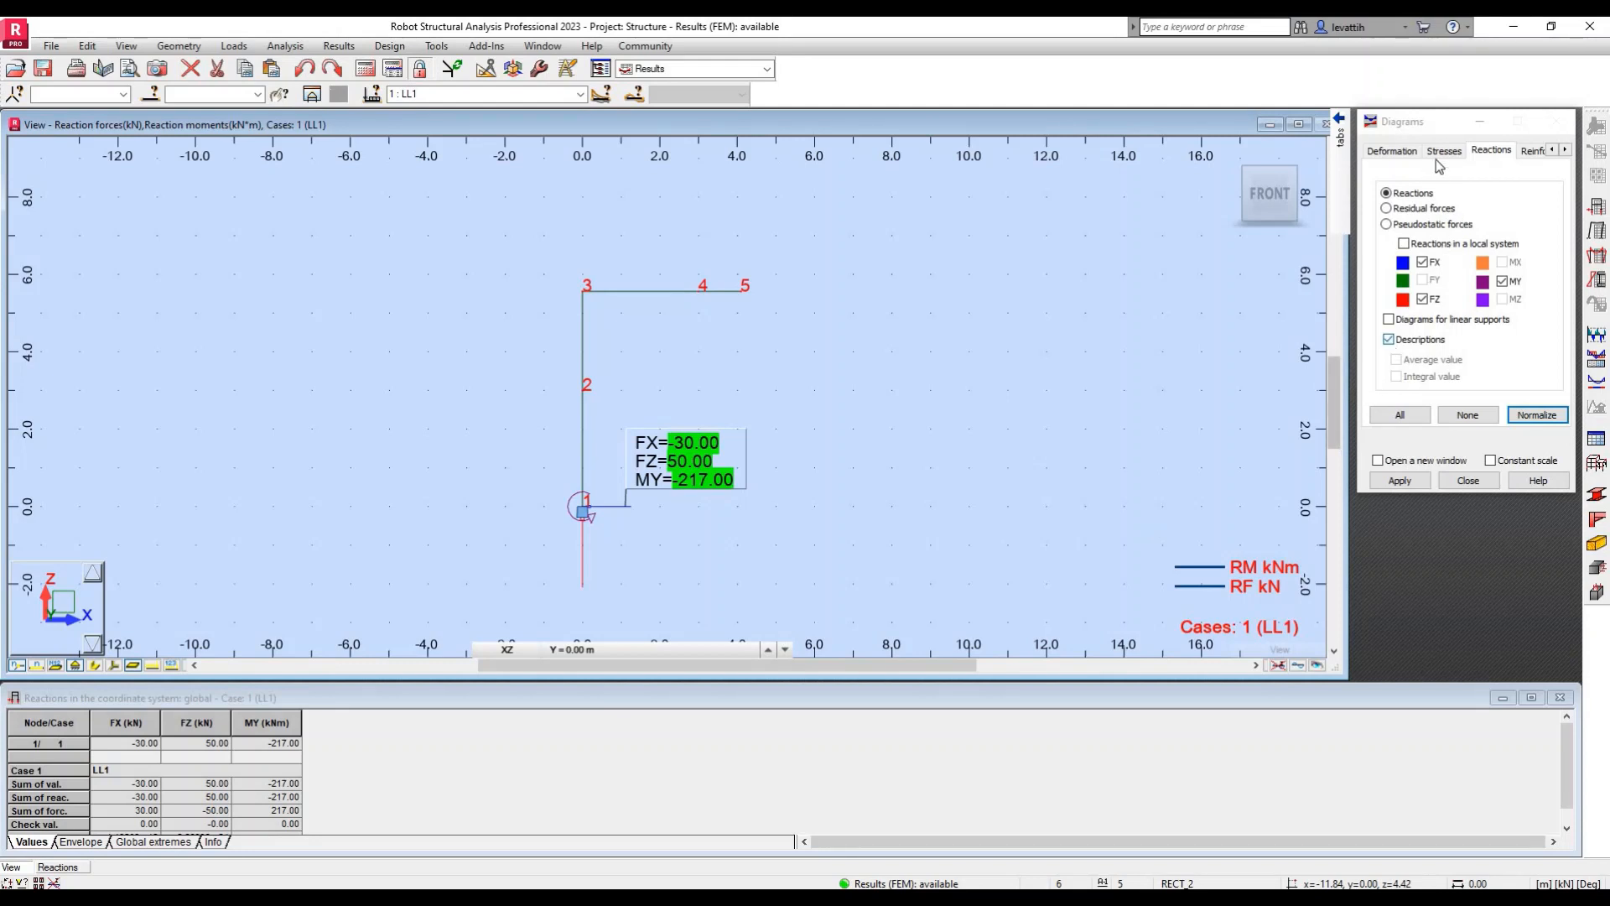
# Step: Display the My moment diagram on the frame's members
pyautogui.click(1553, 152)
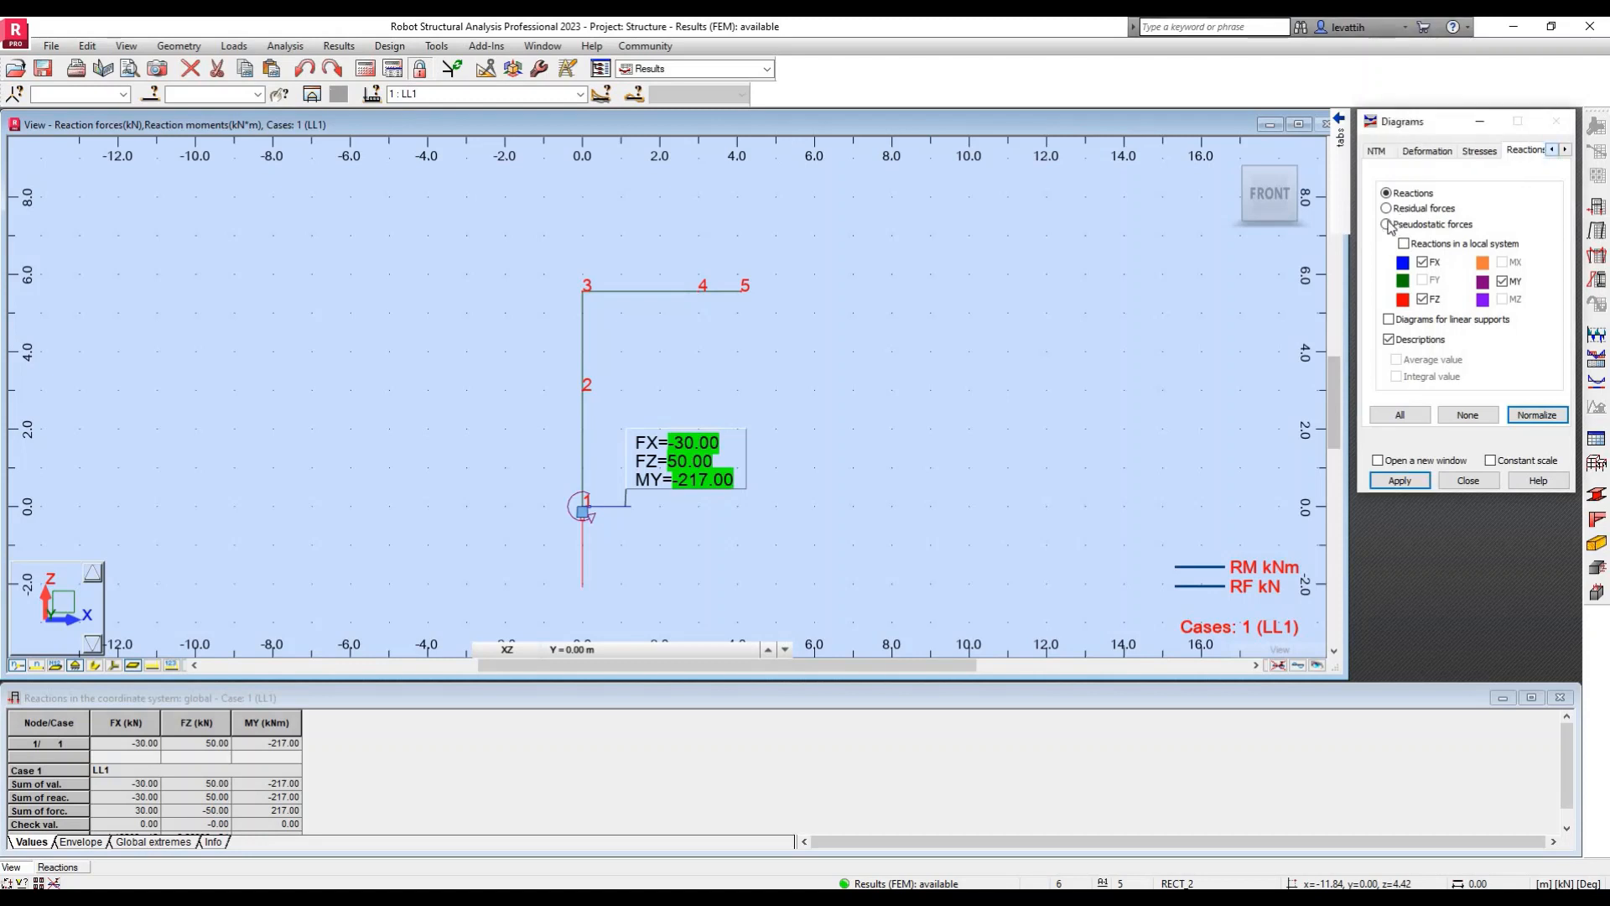
pyautogui.click(1379, 152)
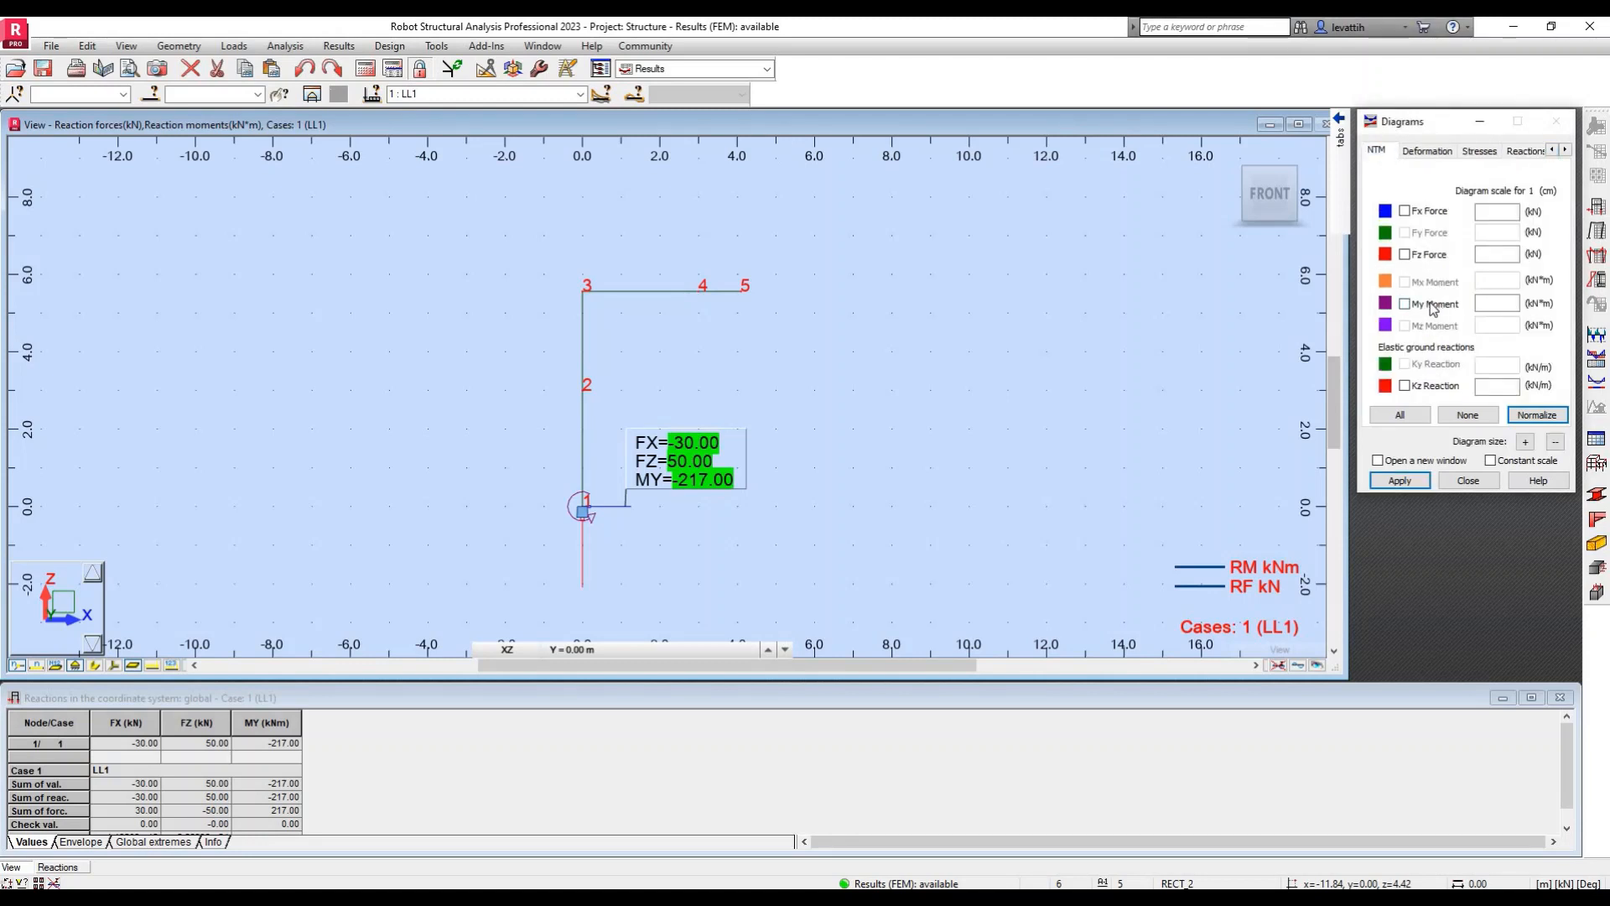
pyautogui.scroll(1, 537, 522)
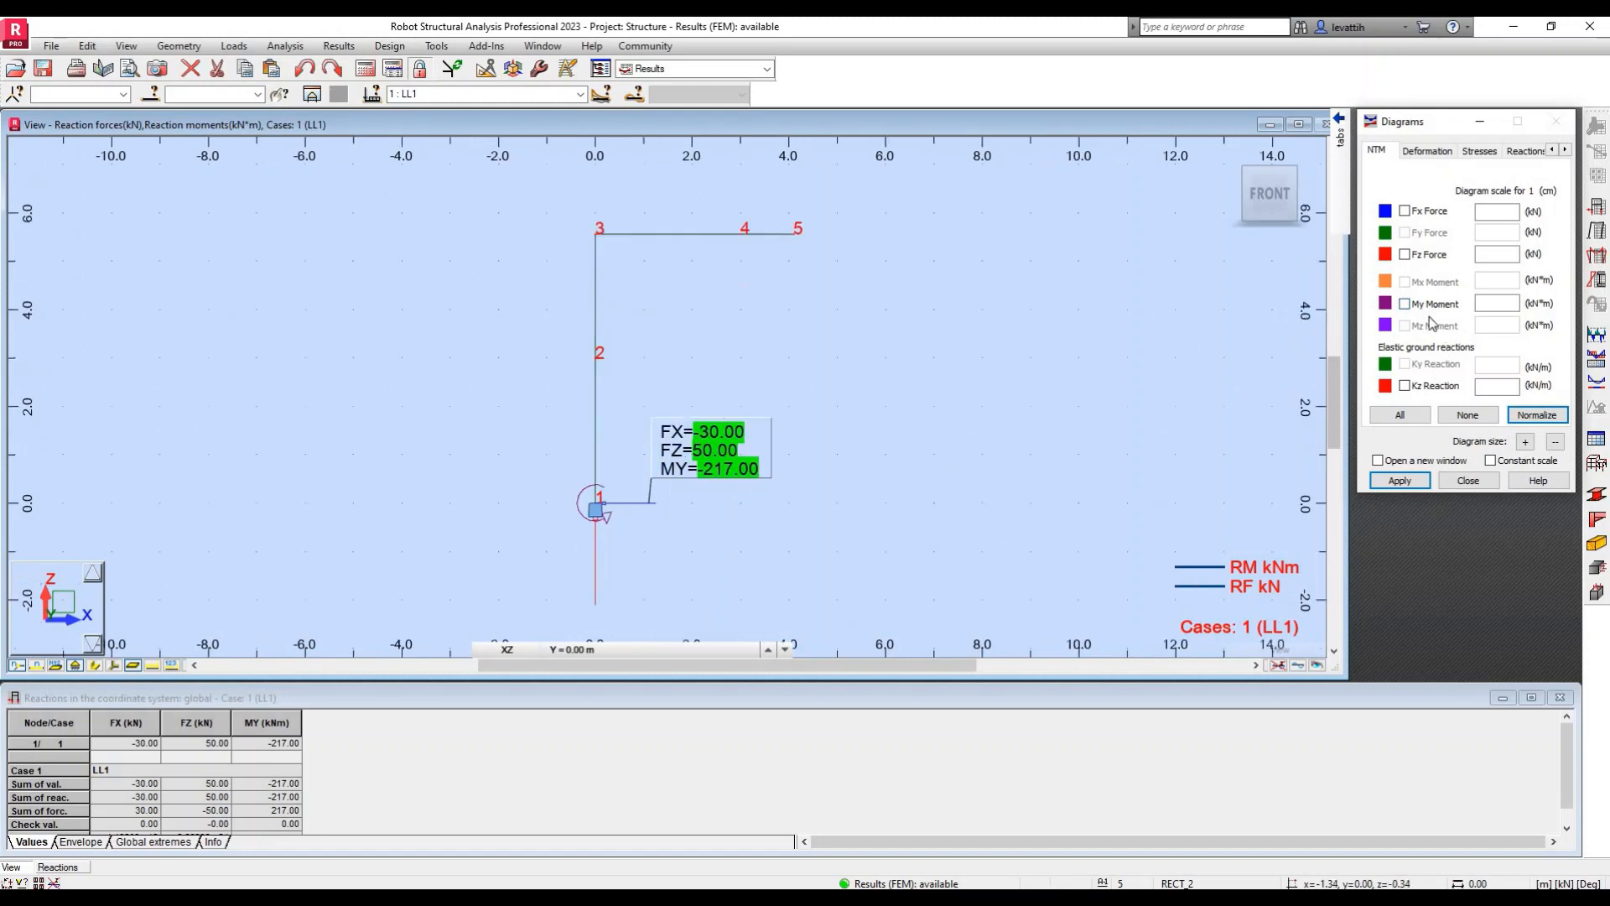
pyautogui.click(1400, 482)
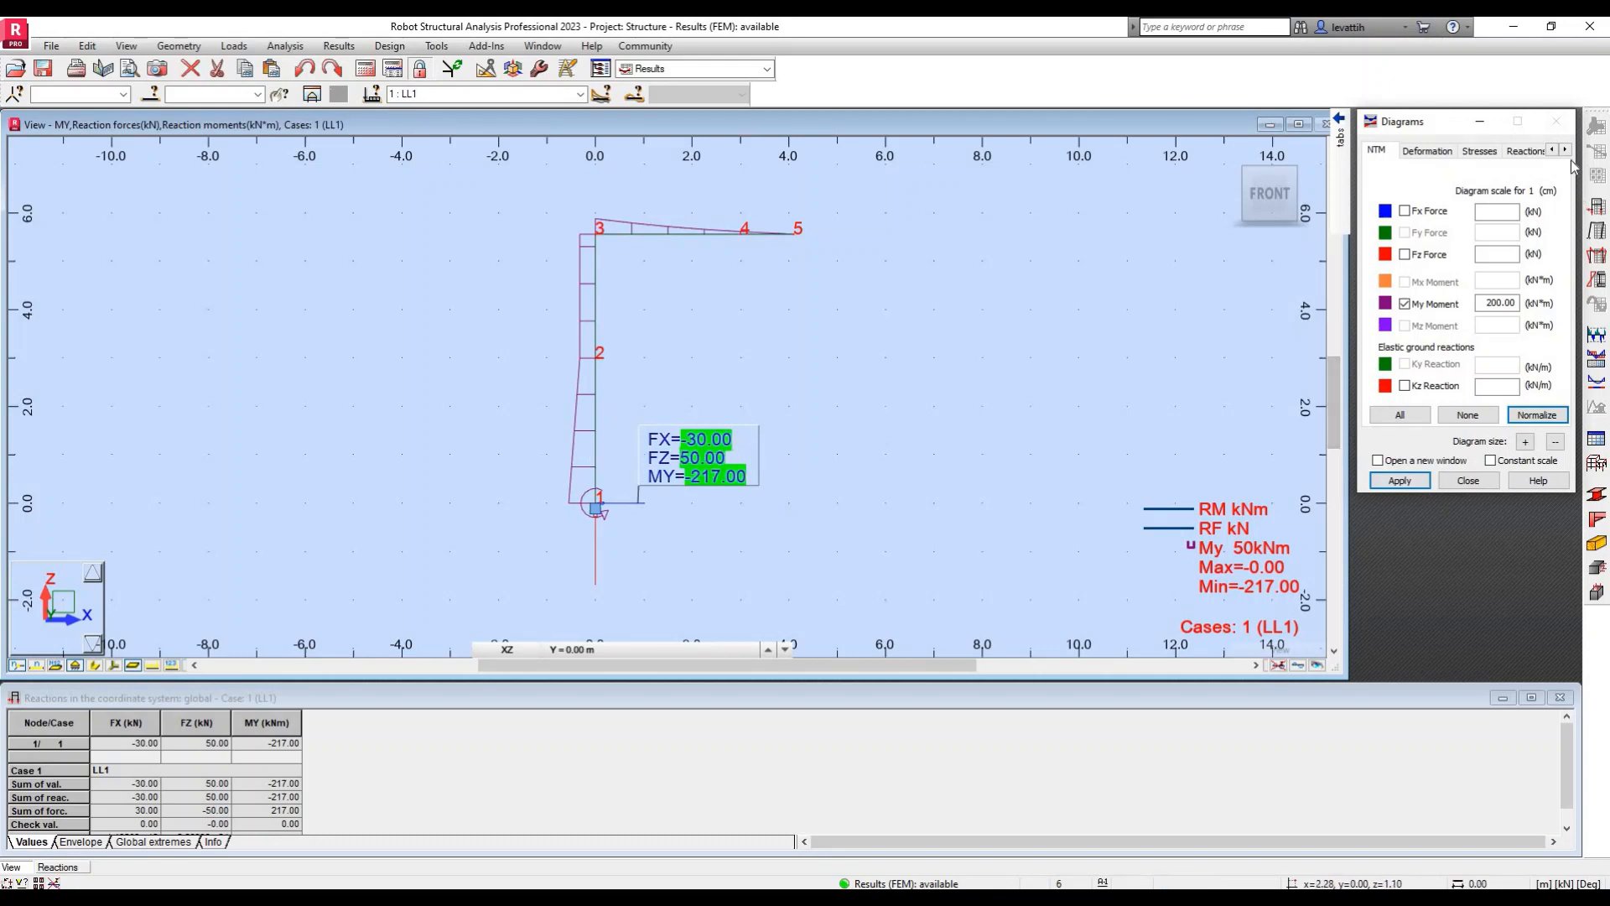
# Step: Format the diagrams with local extreme labels, differentiated positive and negative values, and filled areas
pyautogui.click(1513, 156)
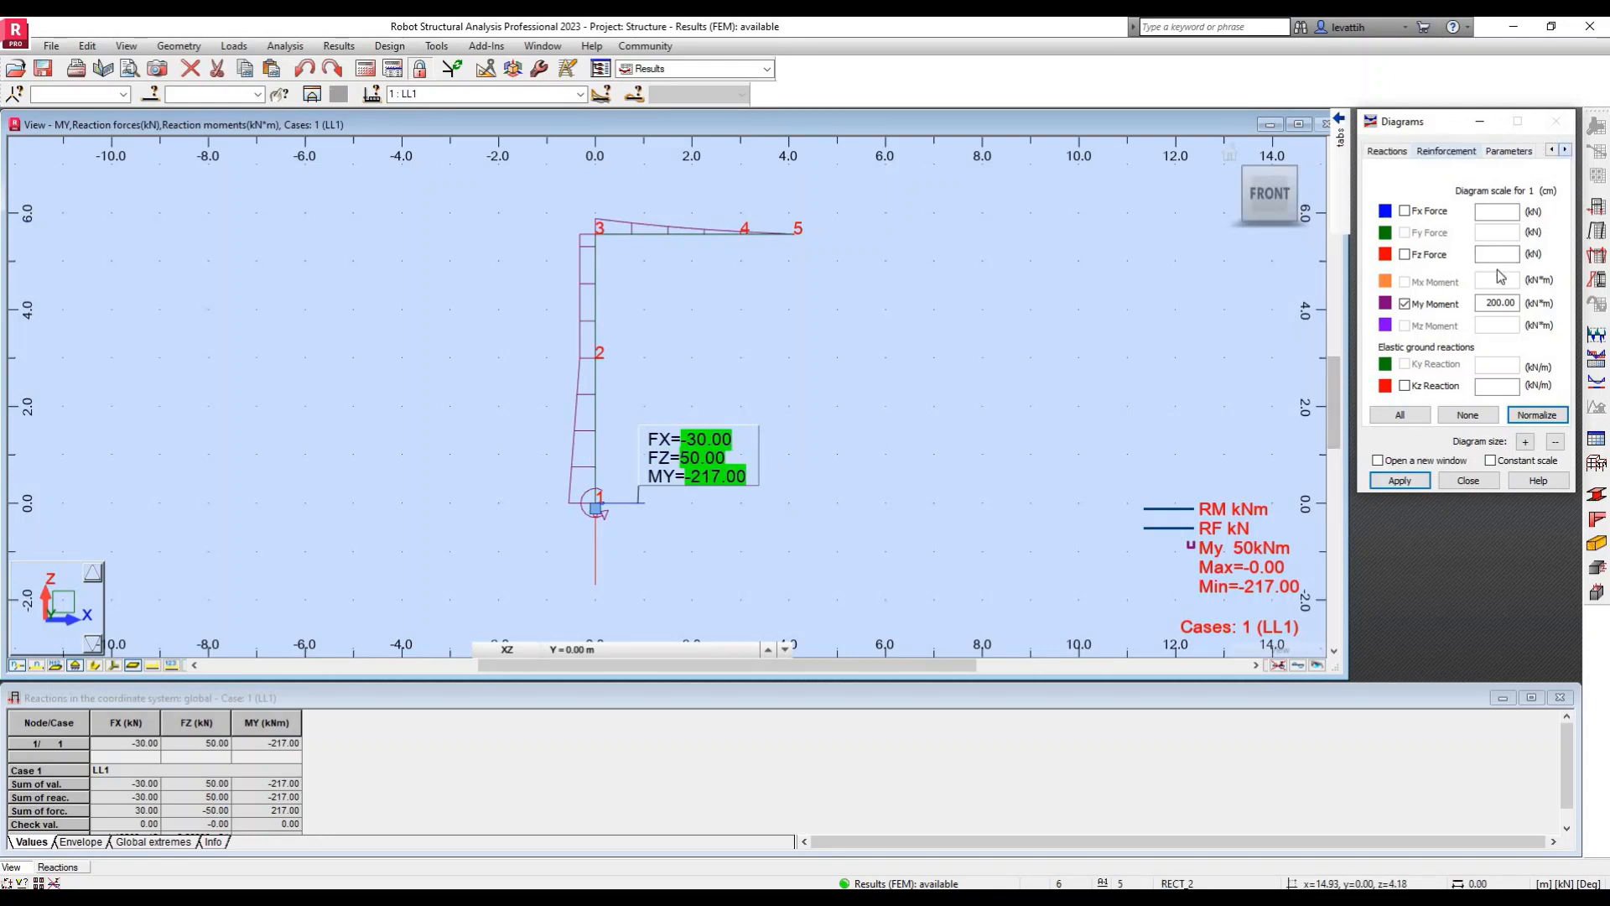
pyautogui.click(1443, 228)
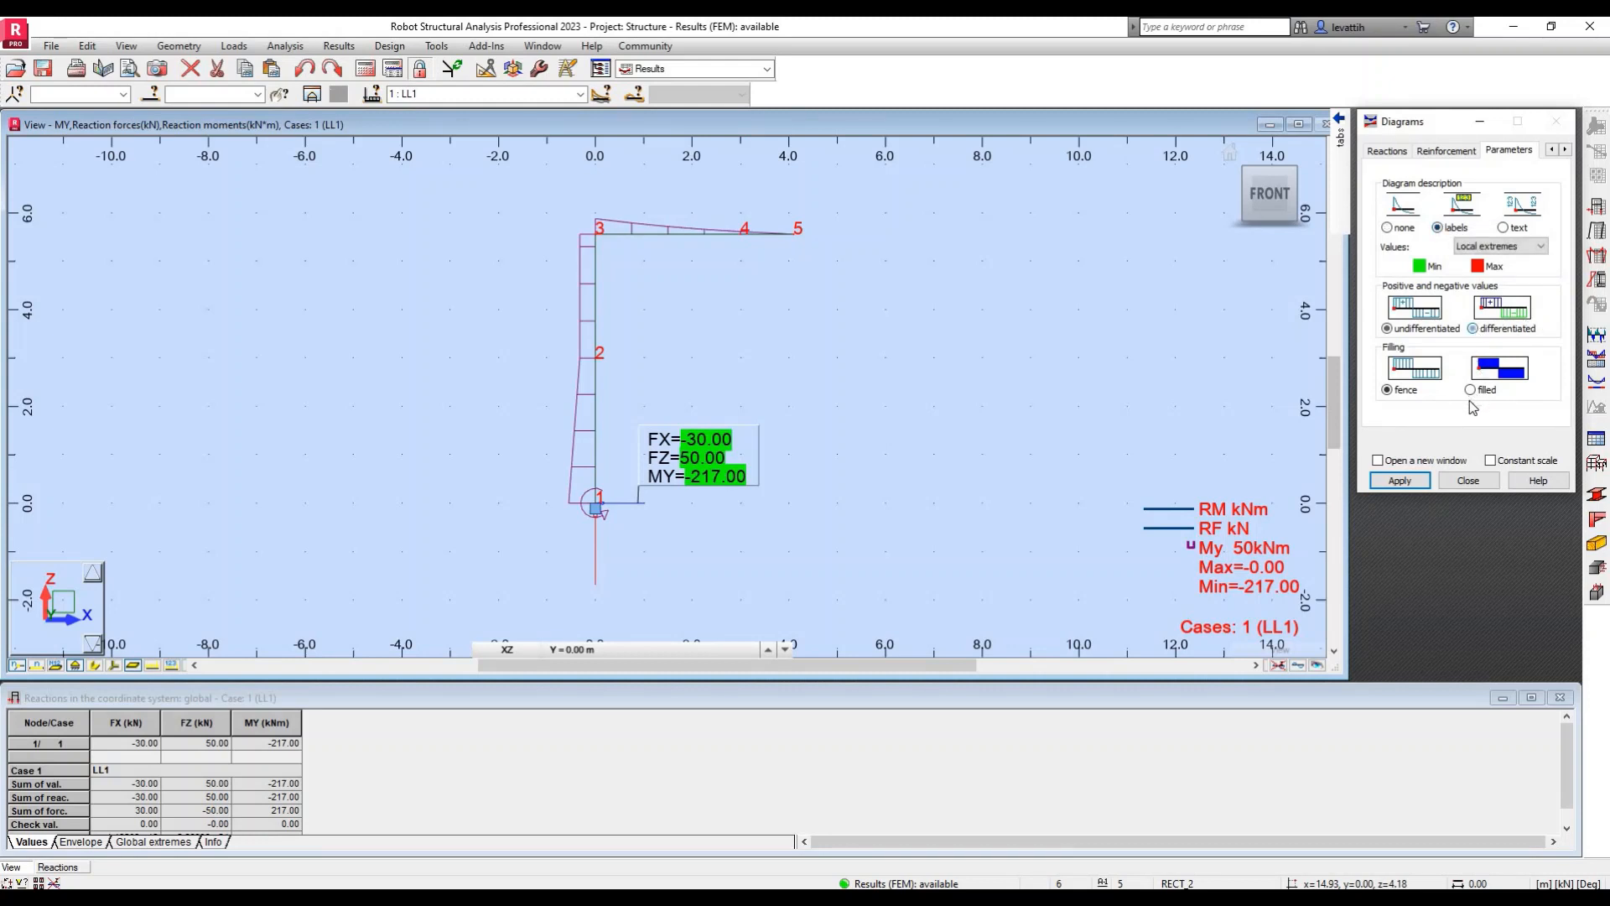
pyautogui.click(1401, 481)
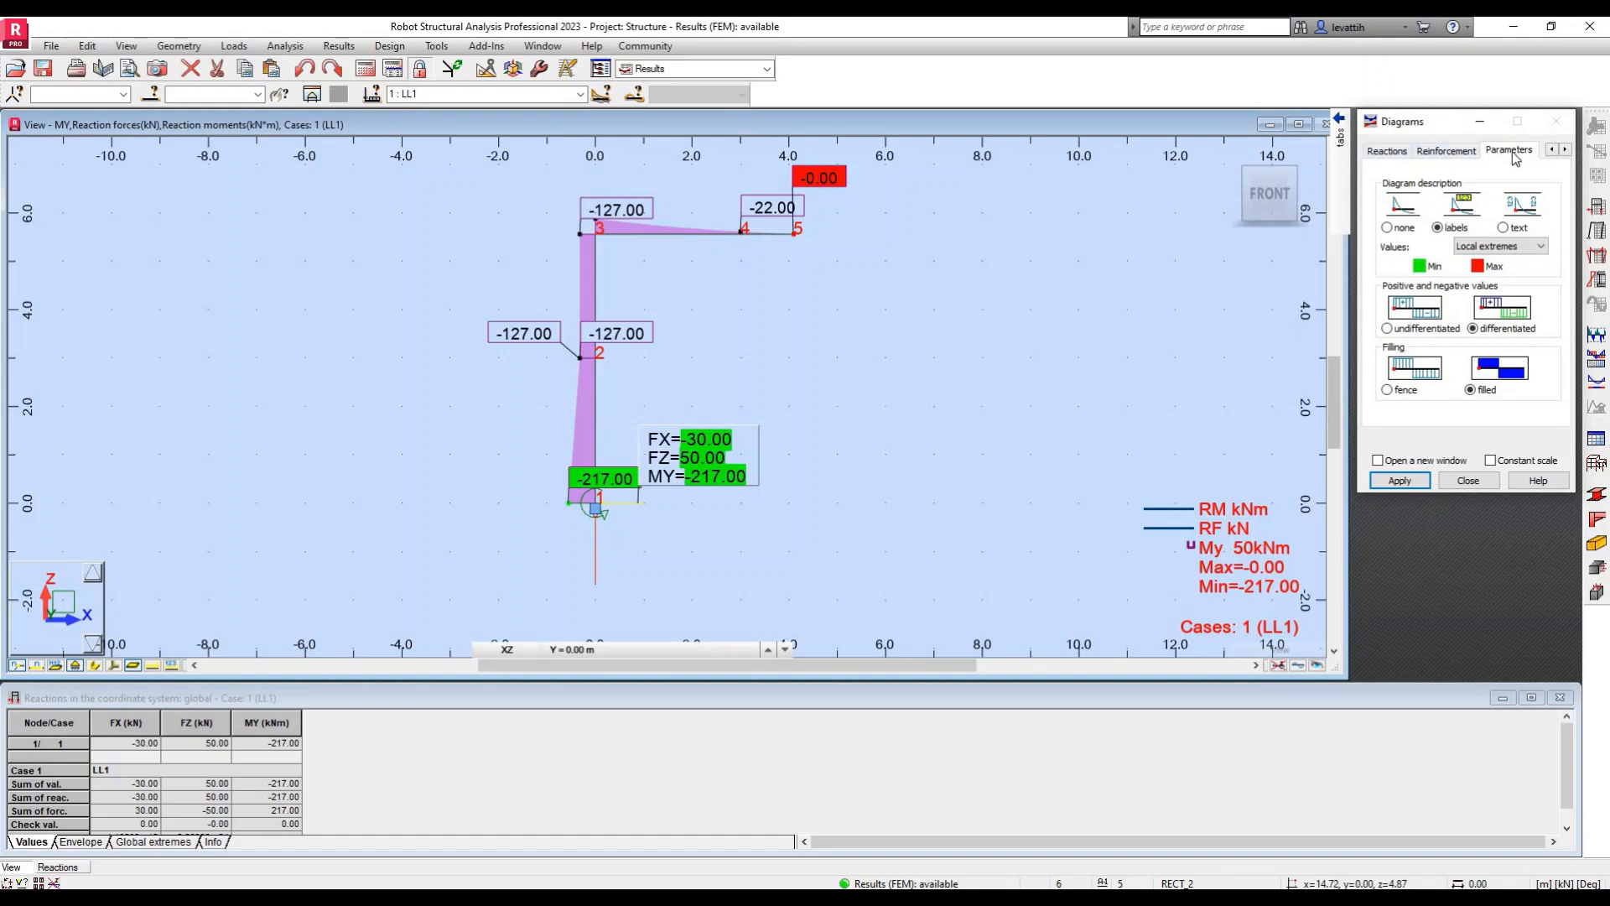
# Step: Enlarge the My moment diagram to a scale of 50 kN*m per cm and inspect its labelled values
pyautogui.click(1385, 151)
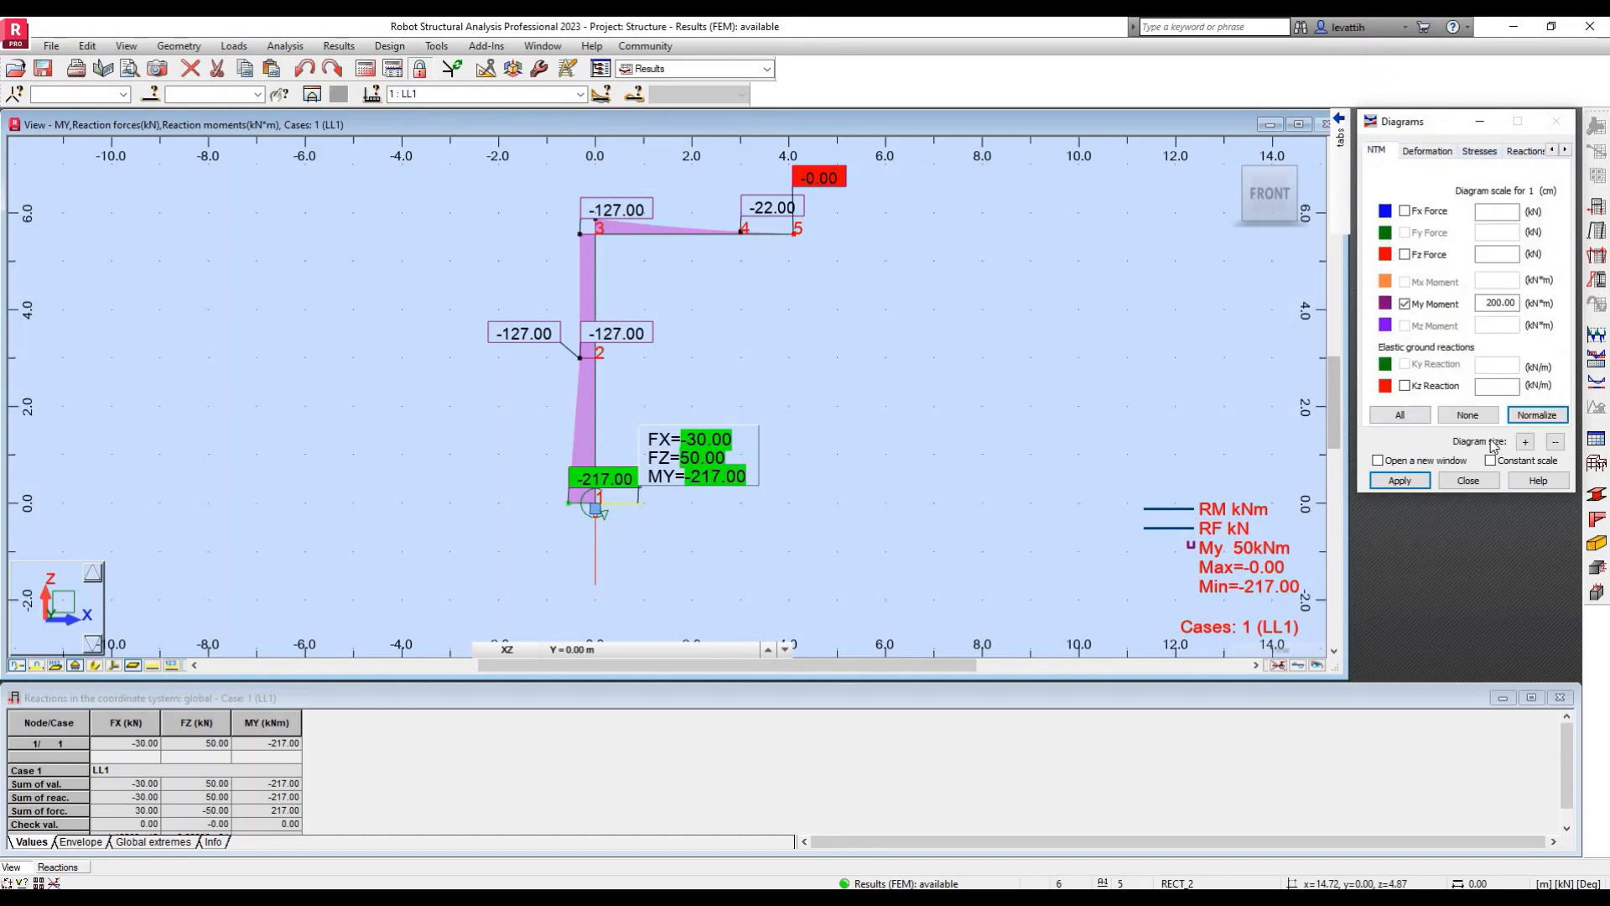
pyautogui.click(1525, 442)
pyautogui.click(1525, 442)
pyautogui.scroll(1, 742, 300)
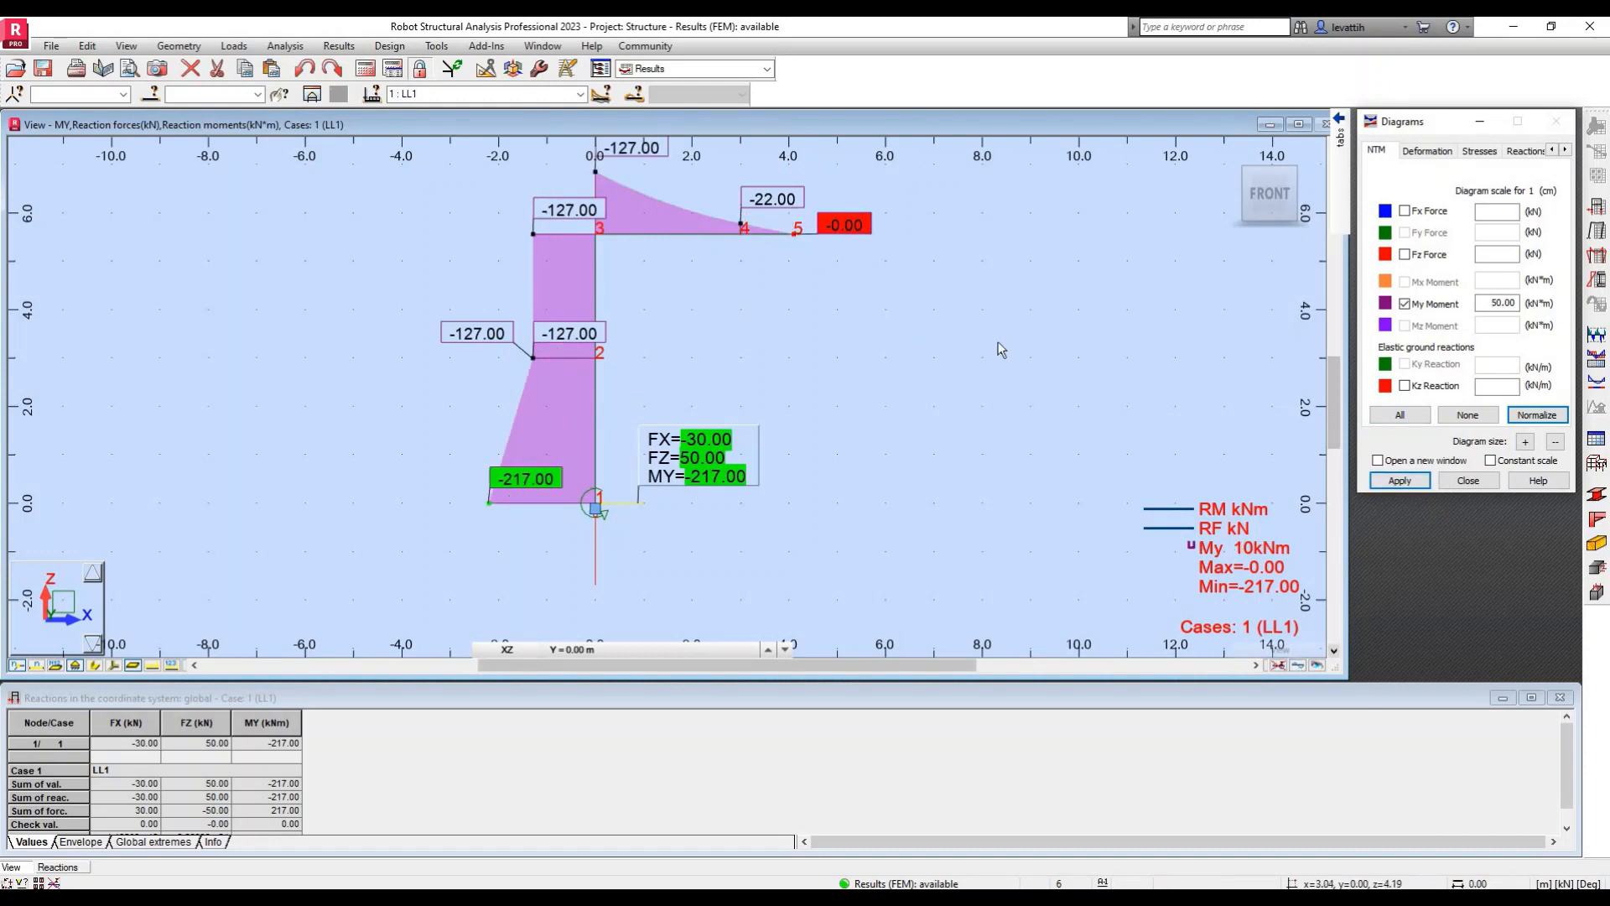
pyautogui.scroll(-1, 998, 341)
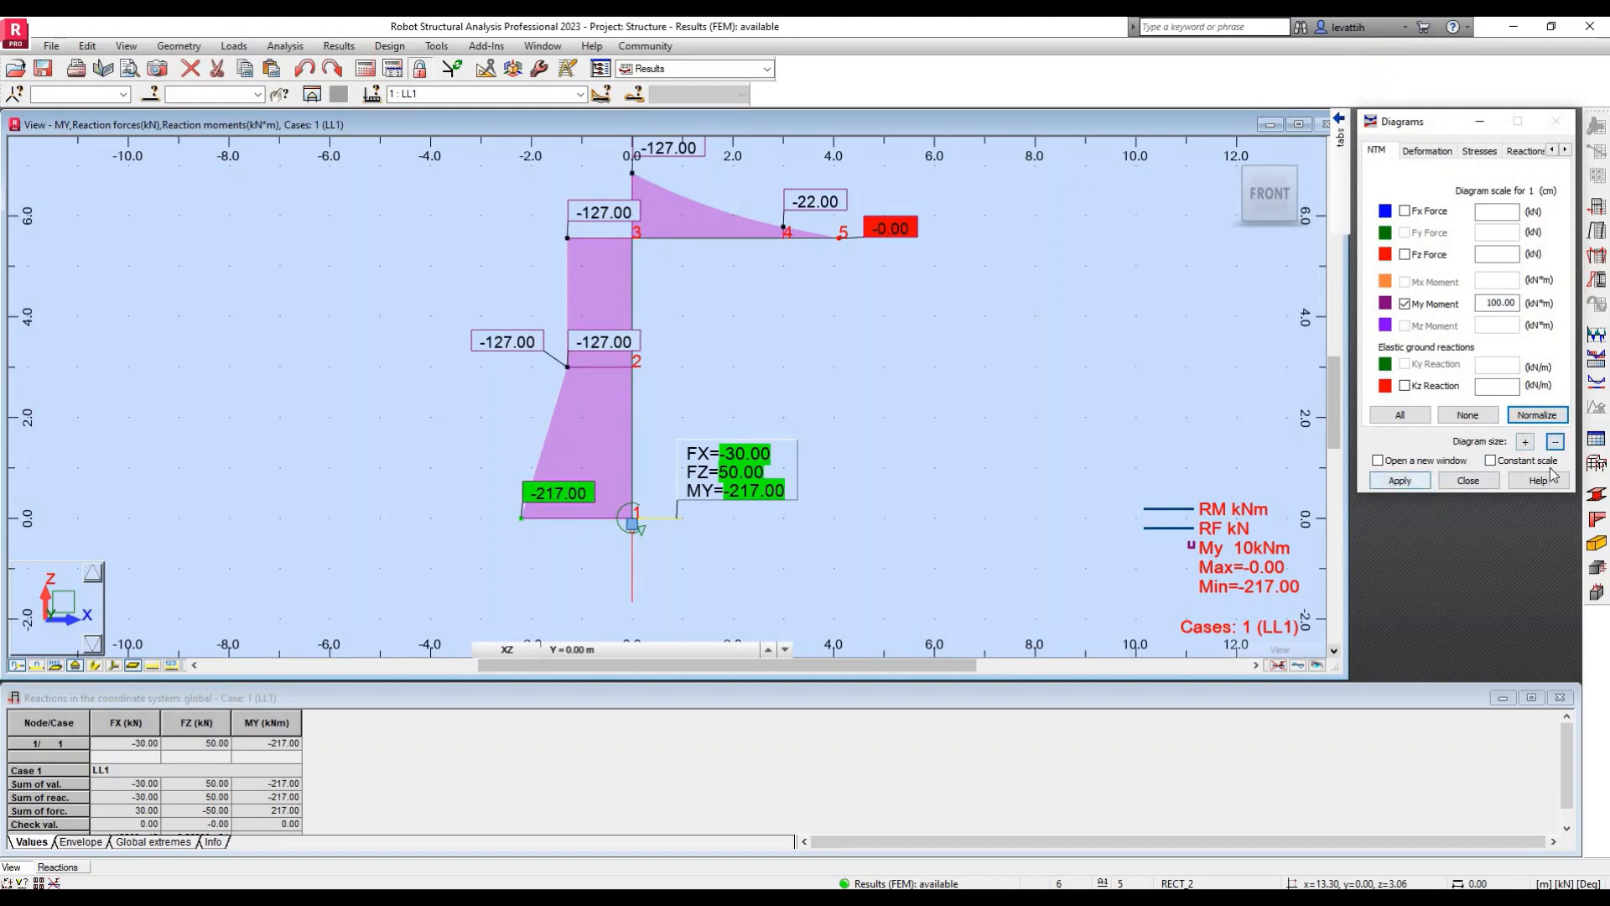
pyautogui.click(1556, 441)
pyautogui.click(1526, 442)
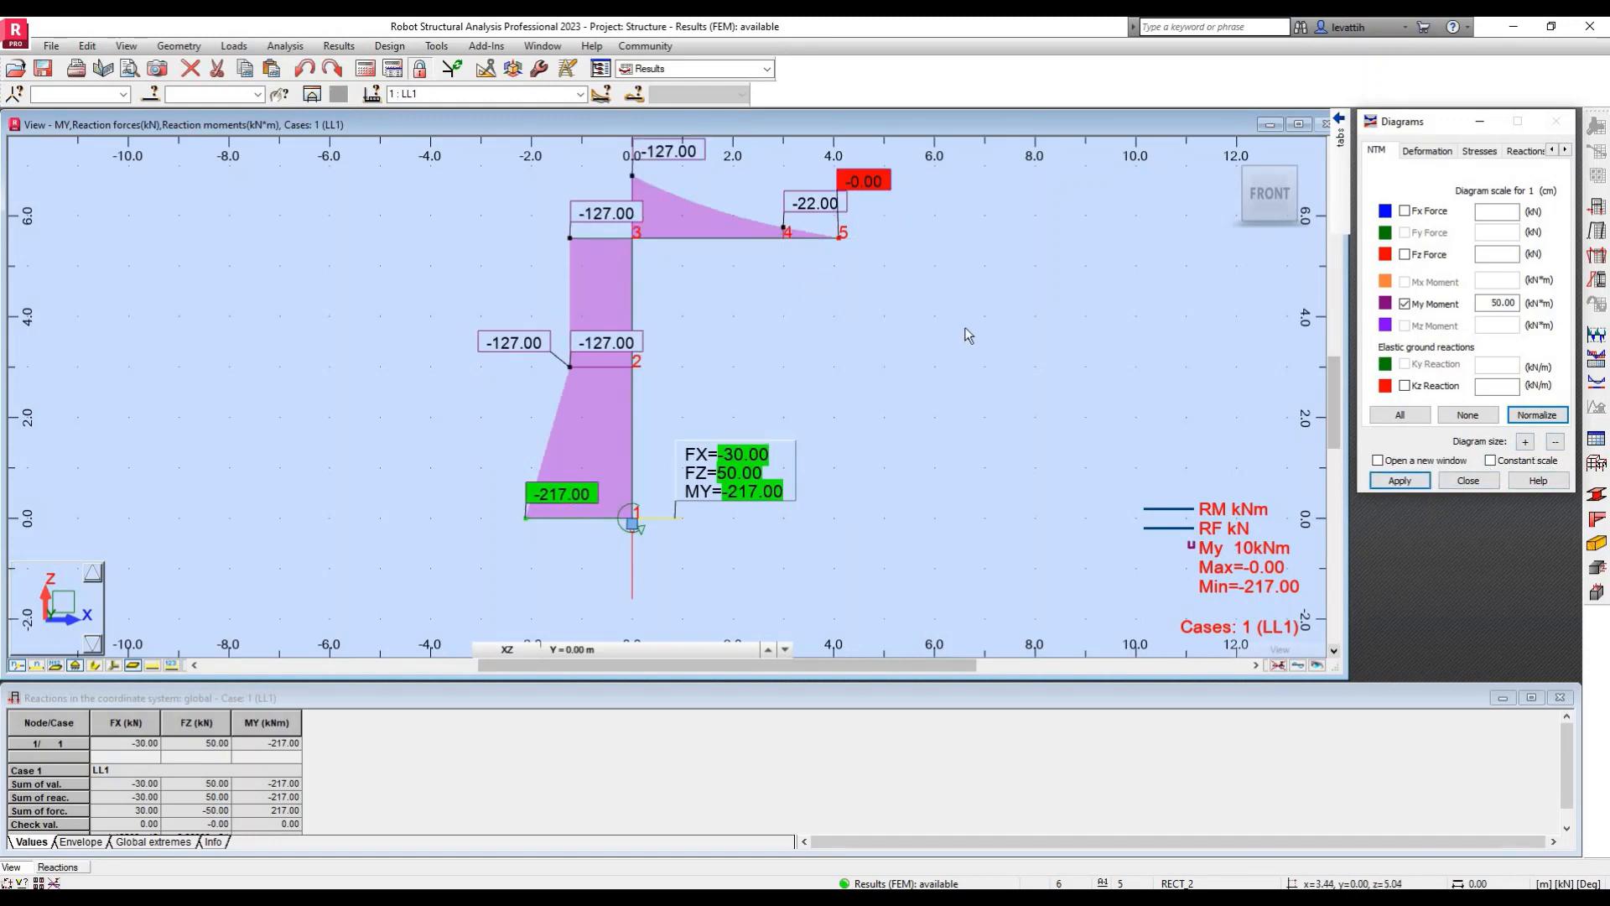
pyautogui.scroll(1, 966, 335)
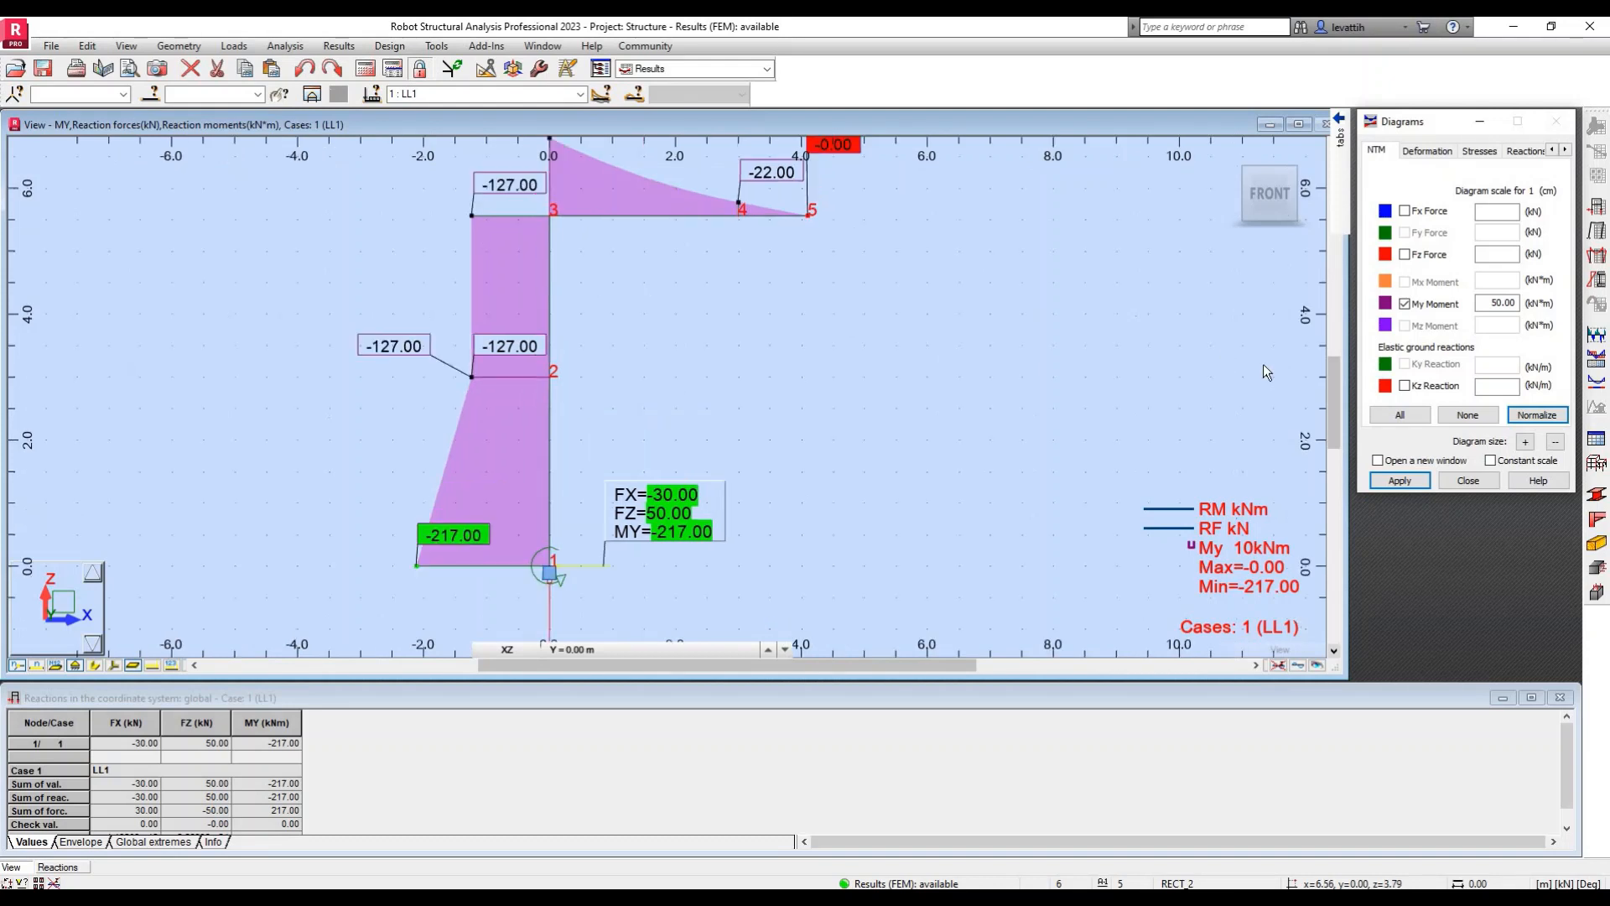
pyautogui.scroll(2, 1342, 391)
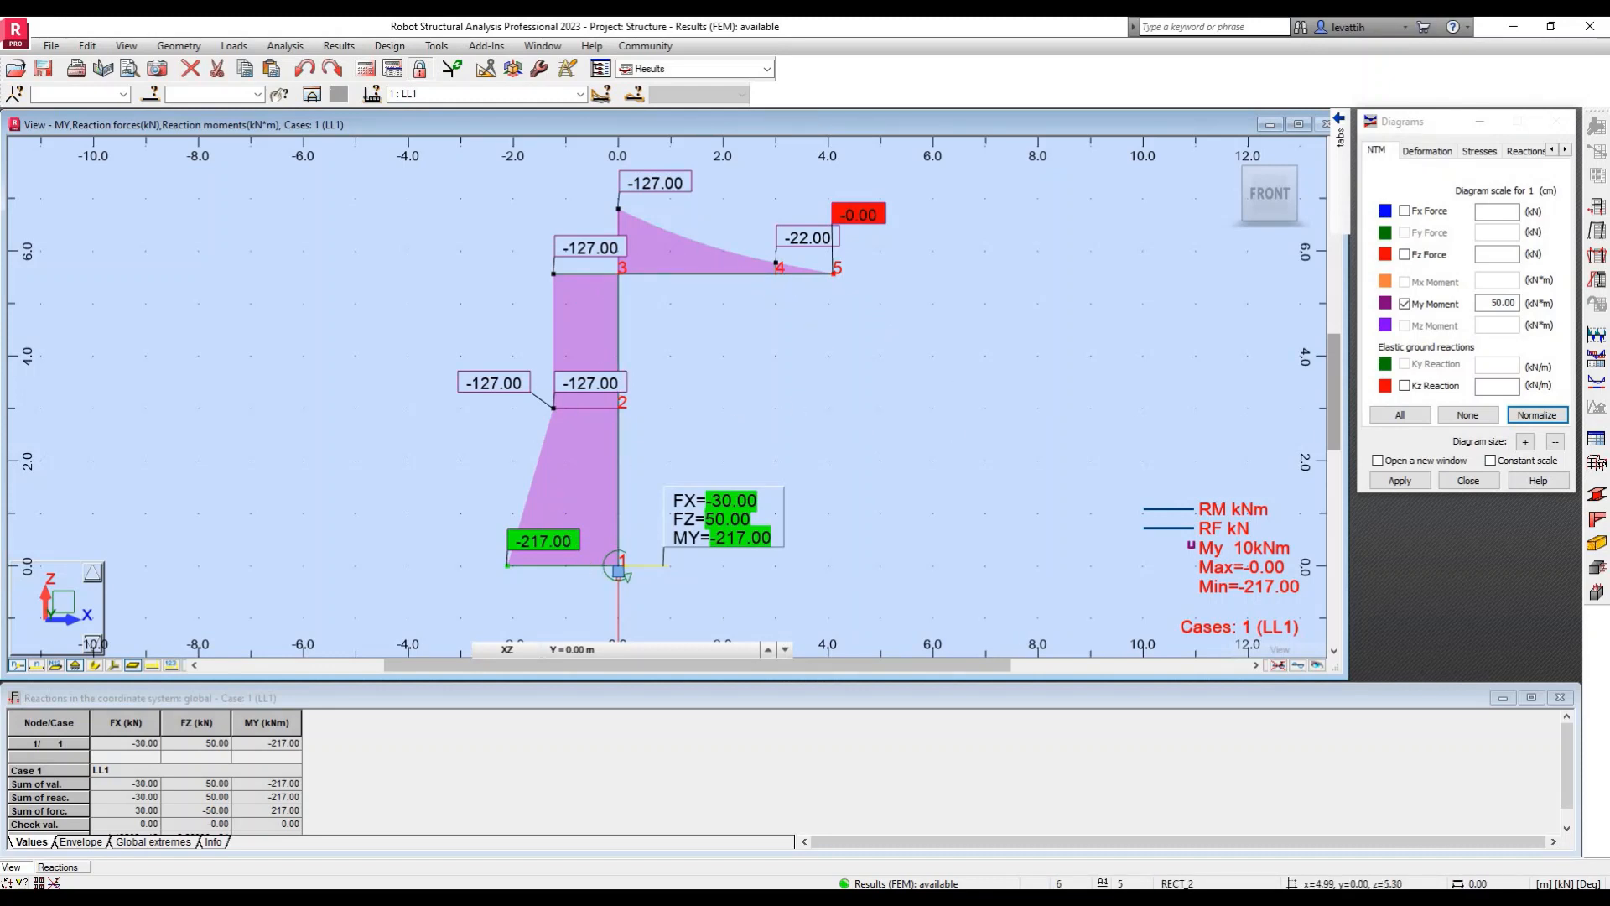
# Step: Compare the My moment diagram with the frame loads and support moment in the PowerPoint drawing, then return to Robot Structural Analysis
pyautogui.hotkey('alt', 'Tab')
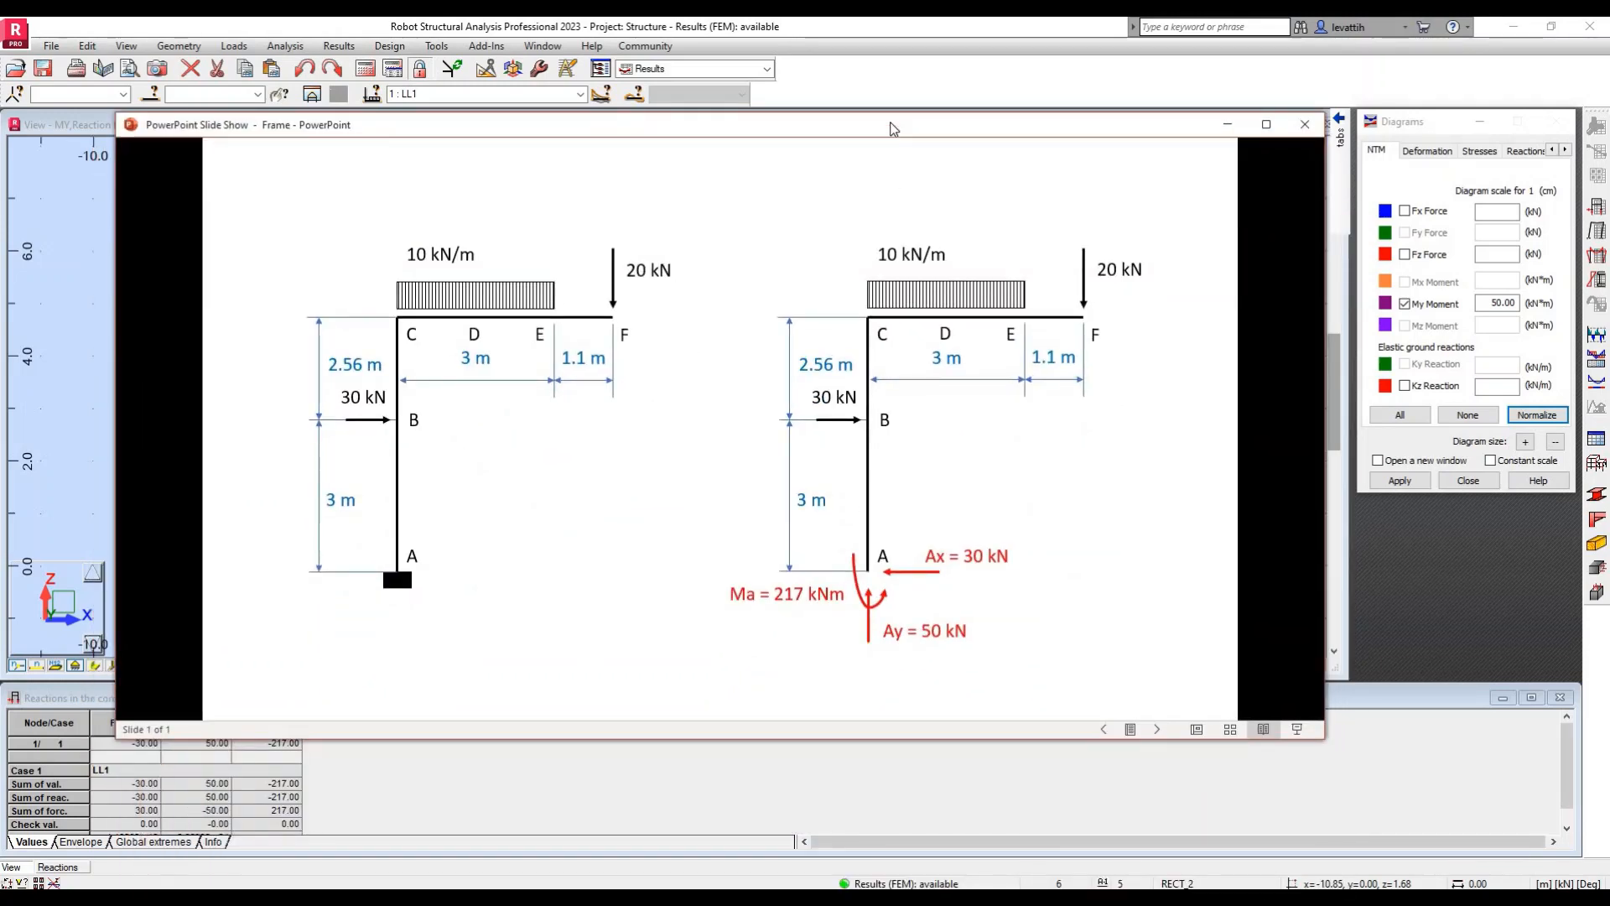
pyautogui.moveTo(891, 124); pyautogui.dragTo(0, 126)
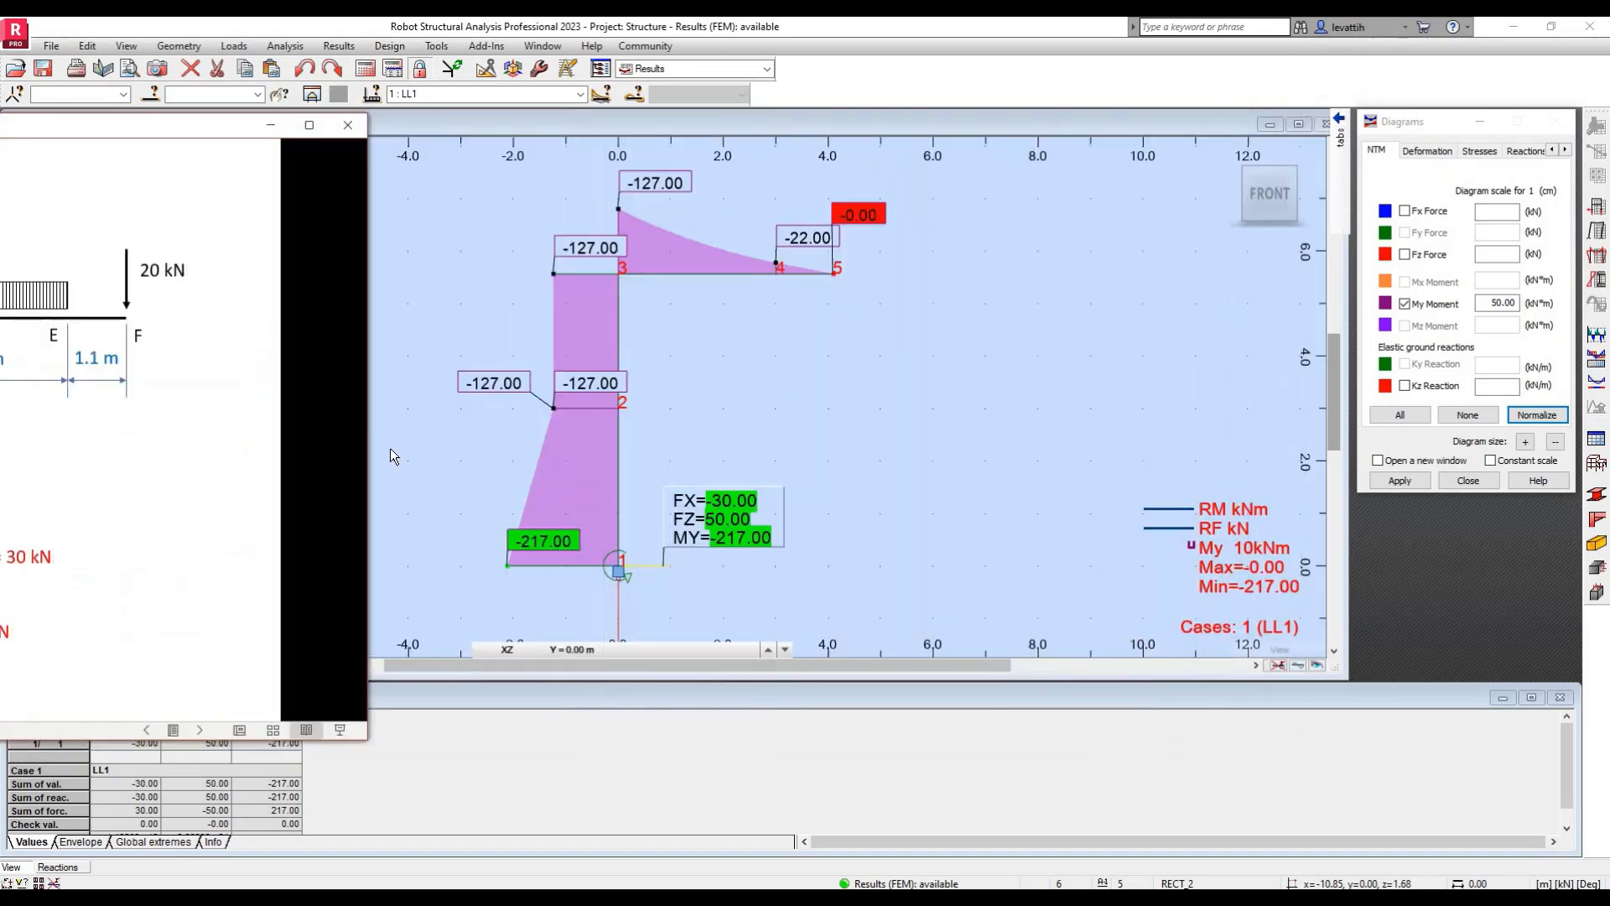
pyautogui.click(392, 455)
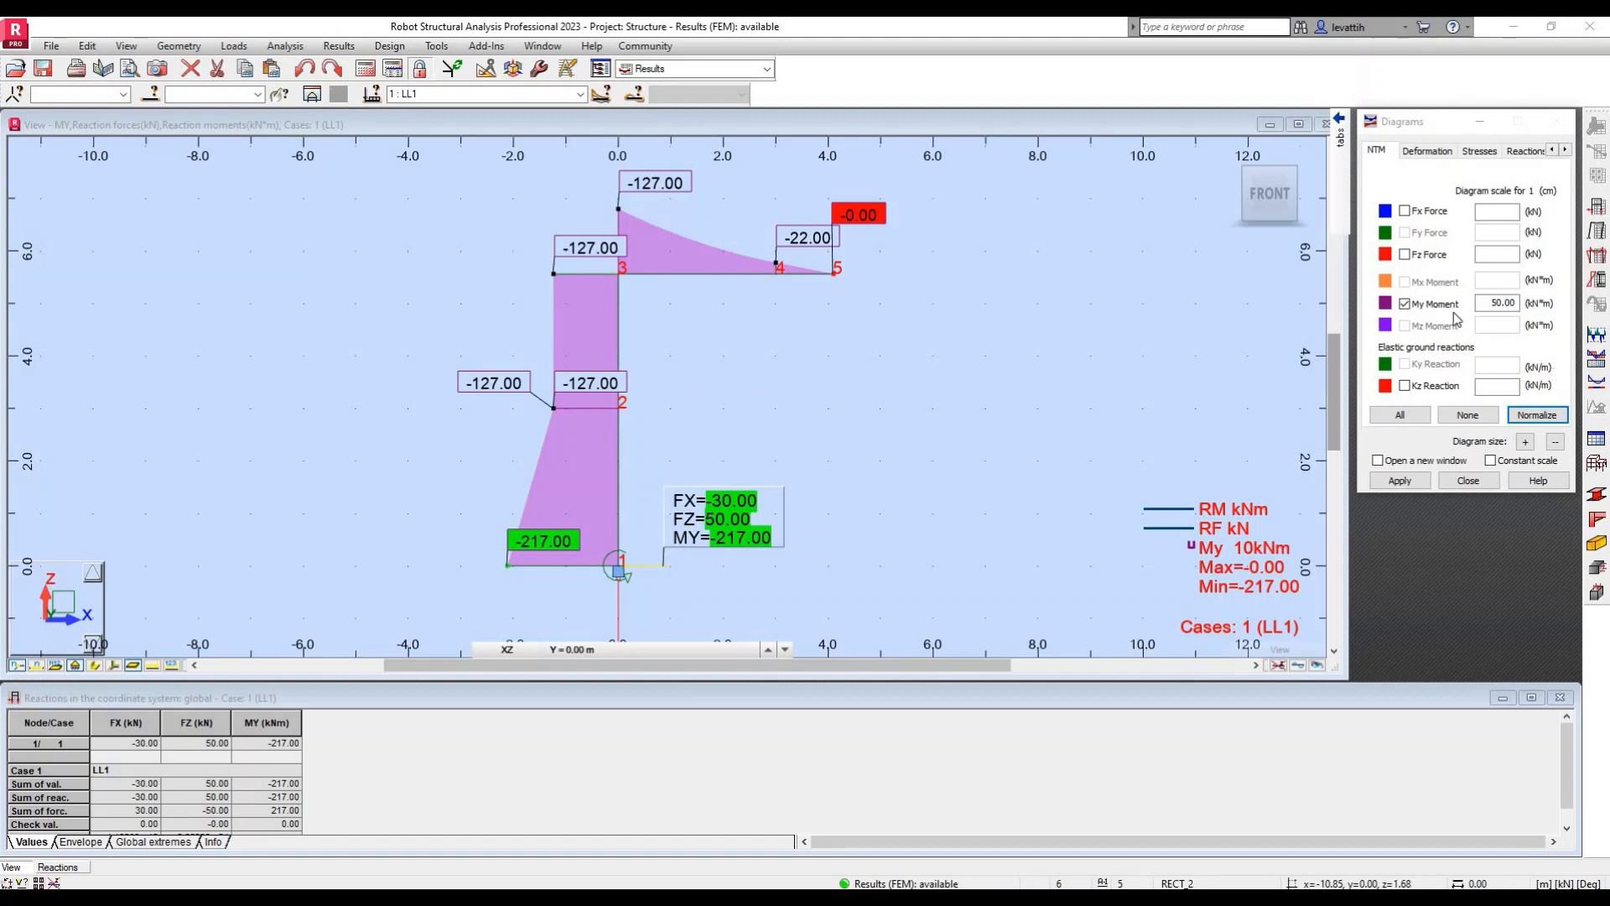
# Step: Replace the My moment diagram with the Fx axial force diagram on the frame's members
pyautogui.click(1430, 302)
pyautogui.click(1405, 212)
pyautogui.click(1402, 480)
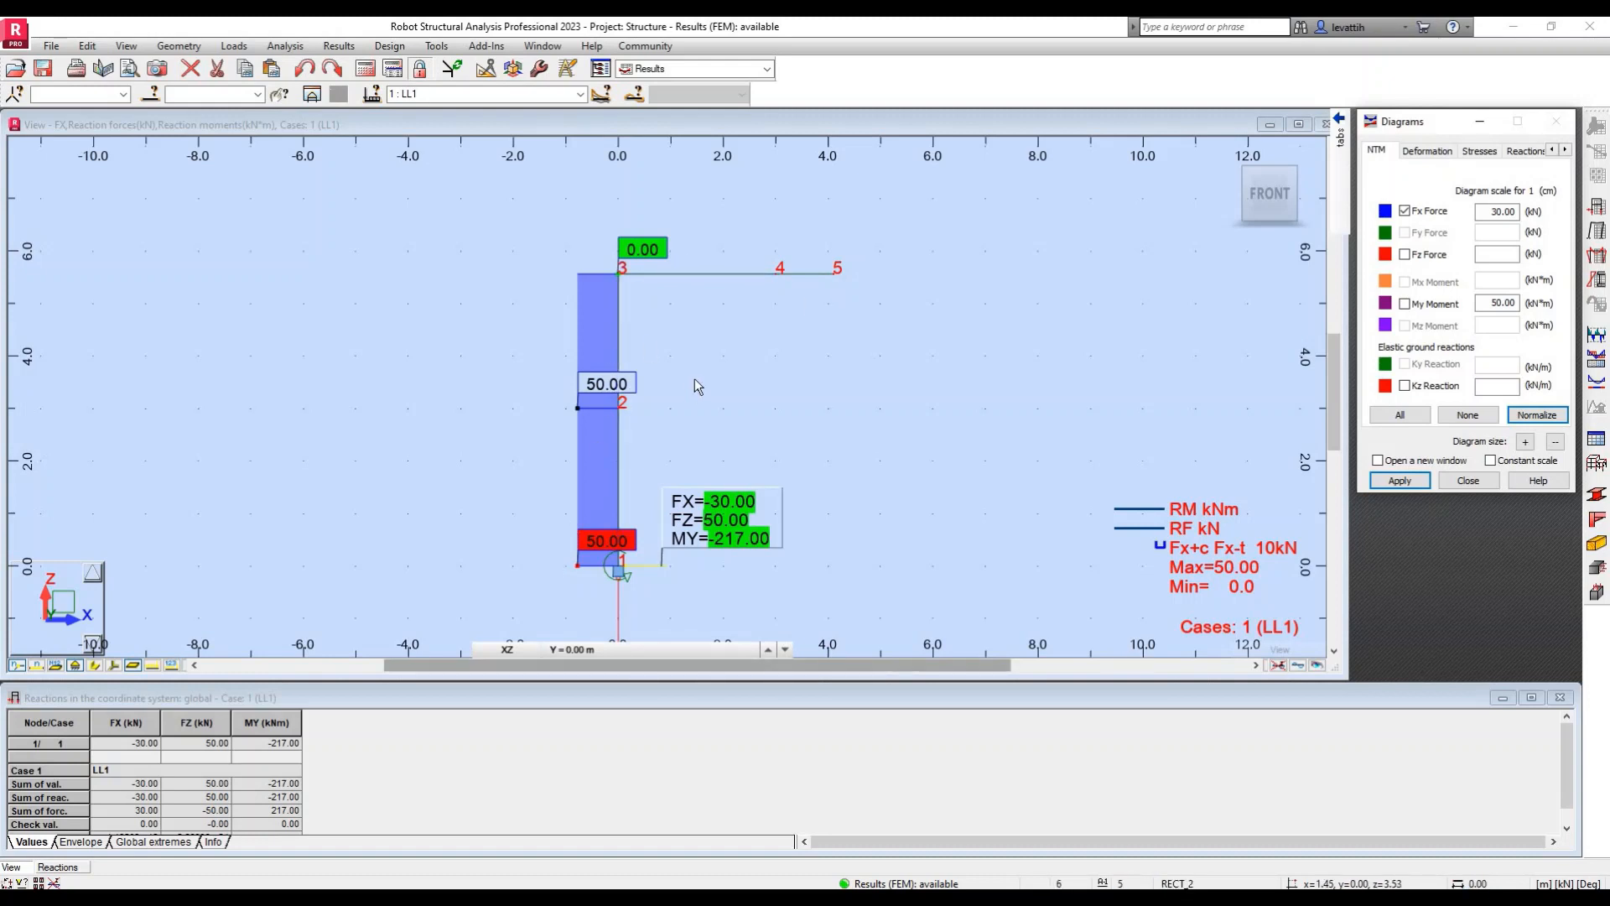
# Step: Display the Fz shear force diagram instead of the Fx diagram and compare it with the loads in the PowerPoint drawing
pyautogui.click(1404, 212)
pyautogui.click(1400, 480)
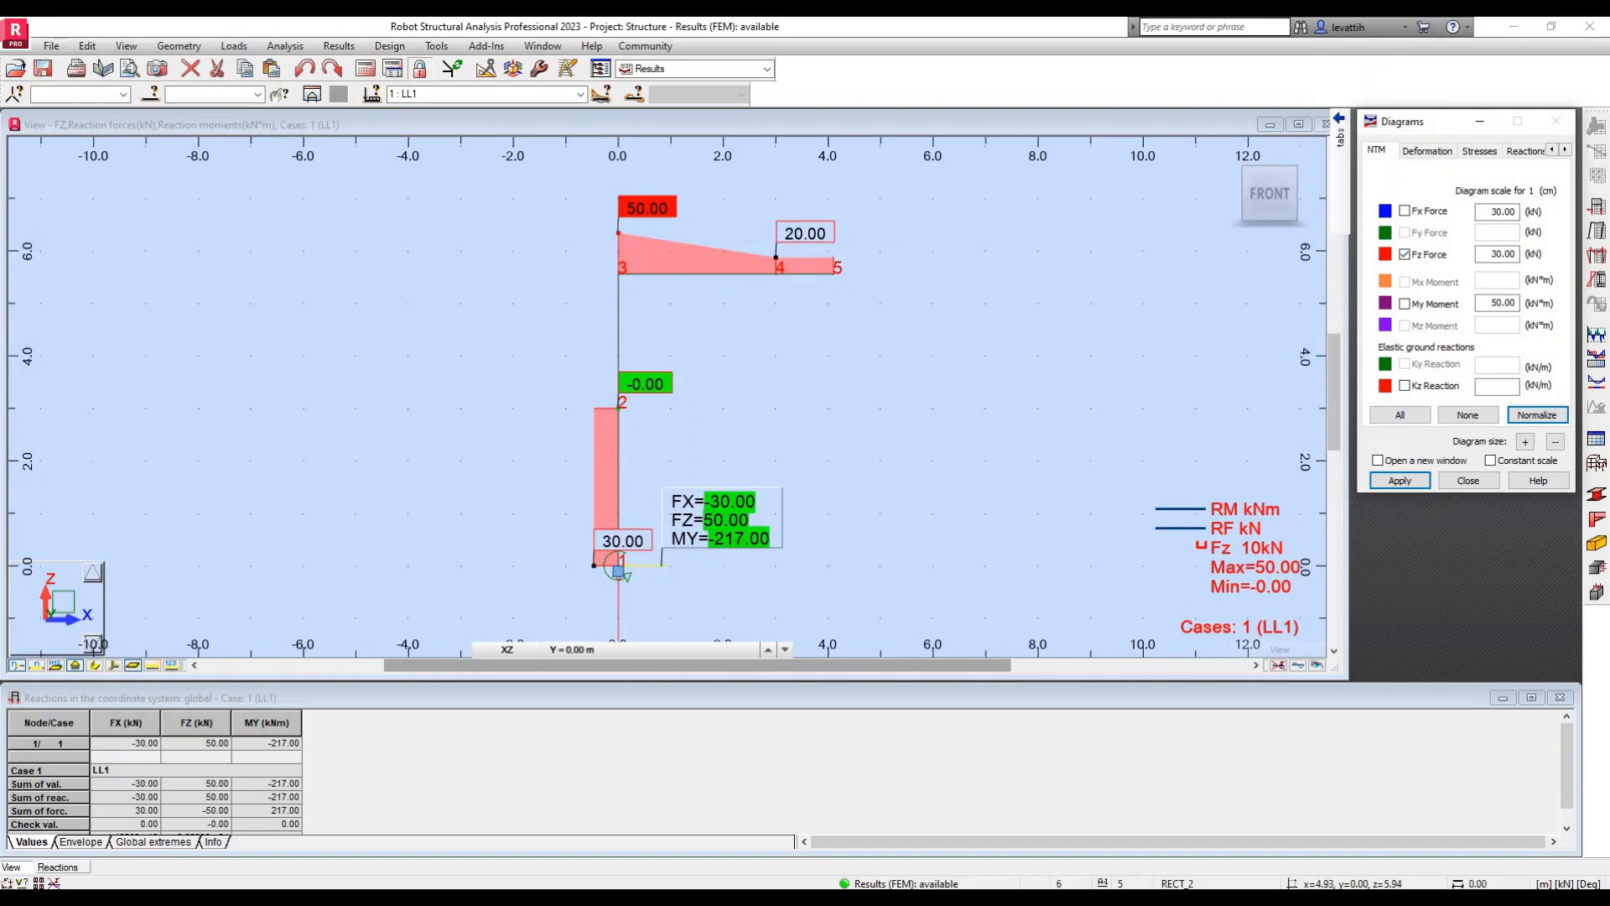
pyautogui.hotkey('alt', 'Tab')
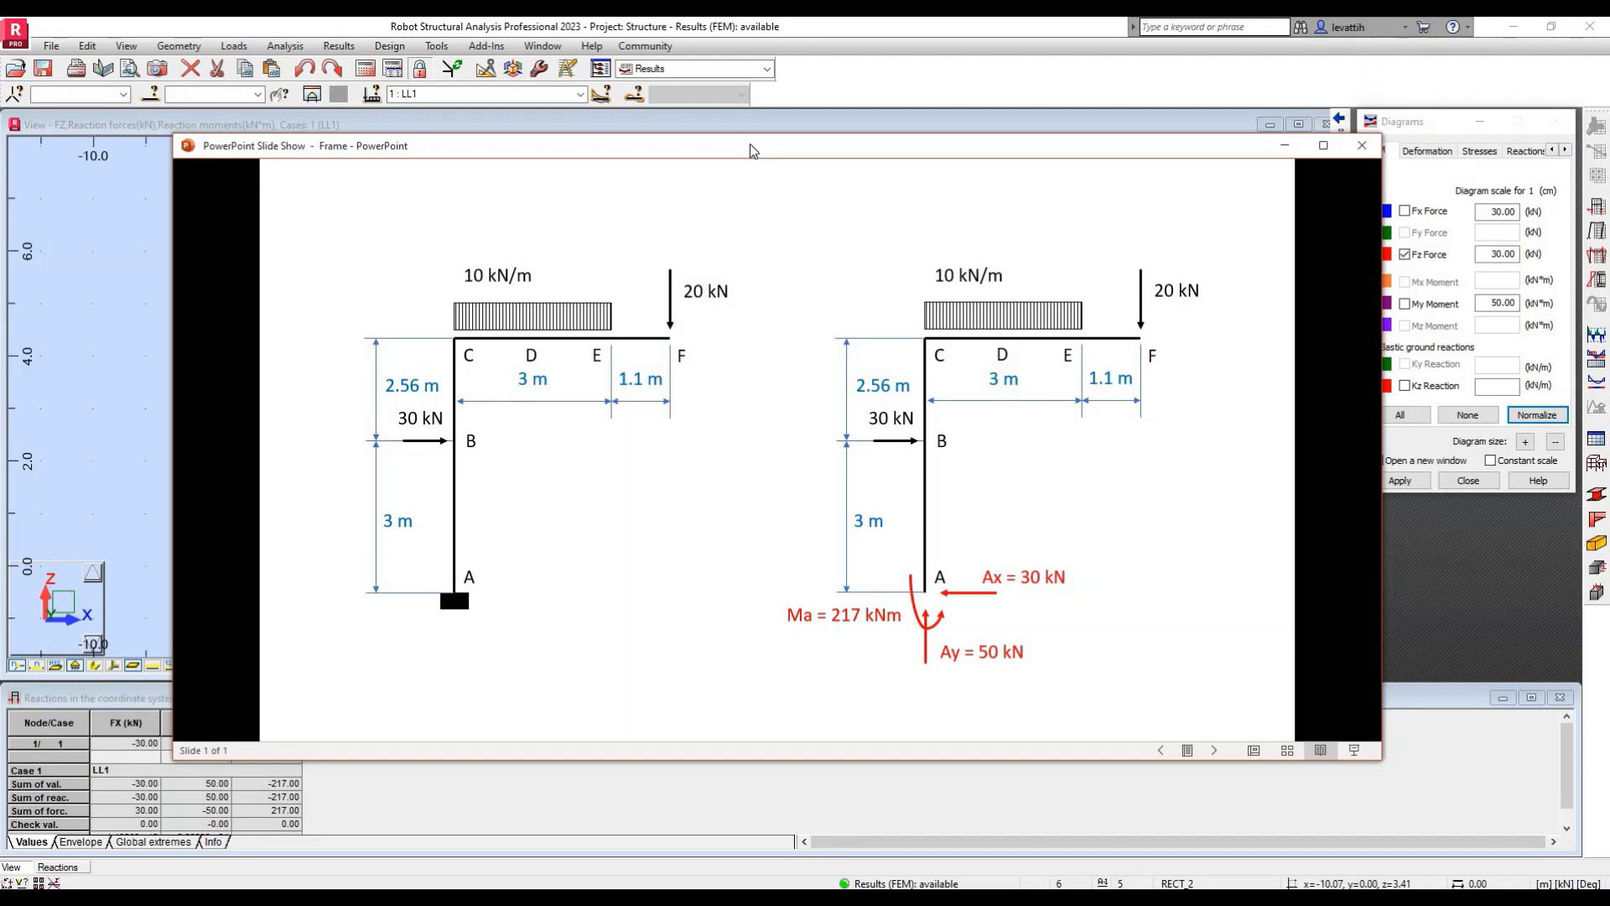
pyautogui.press('Escape')
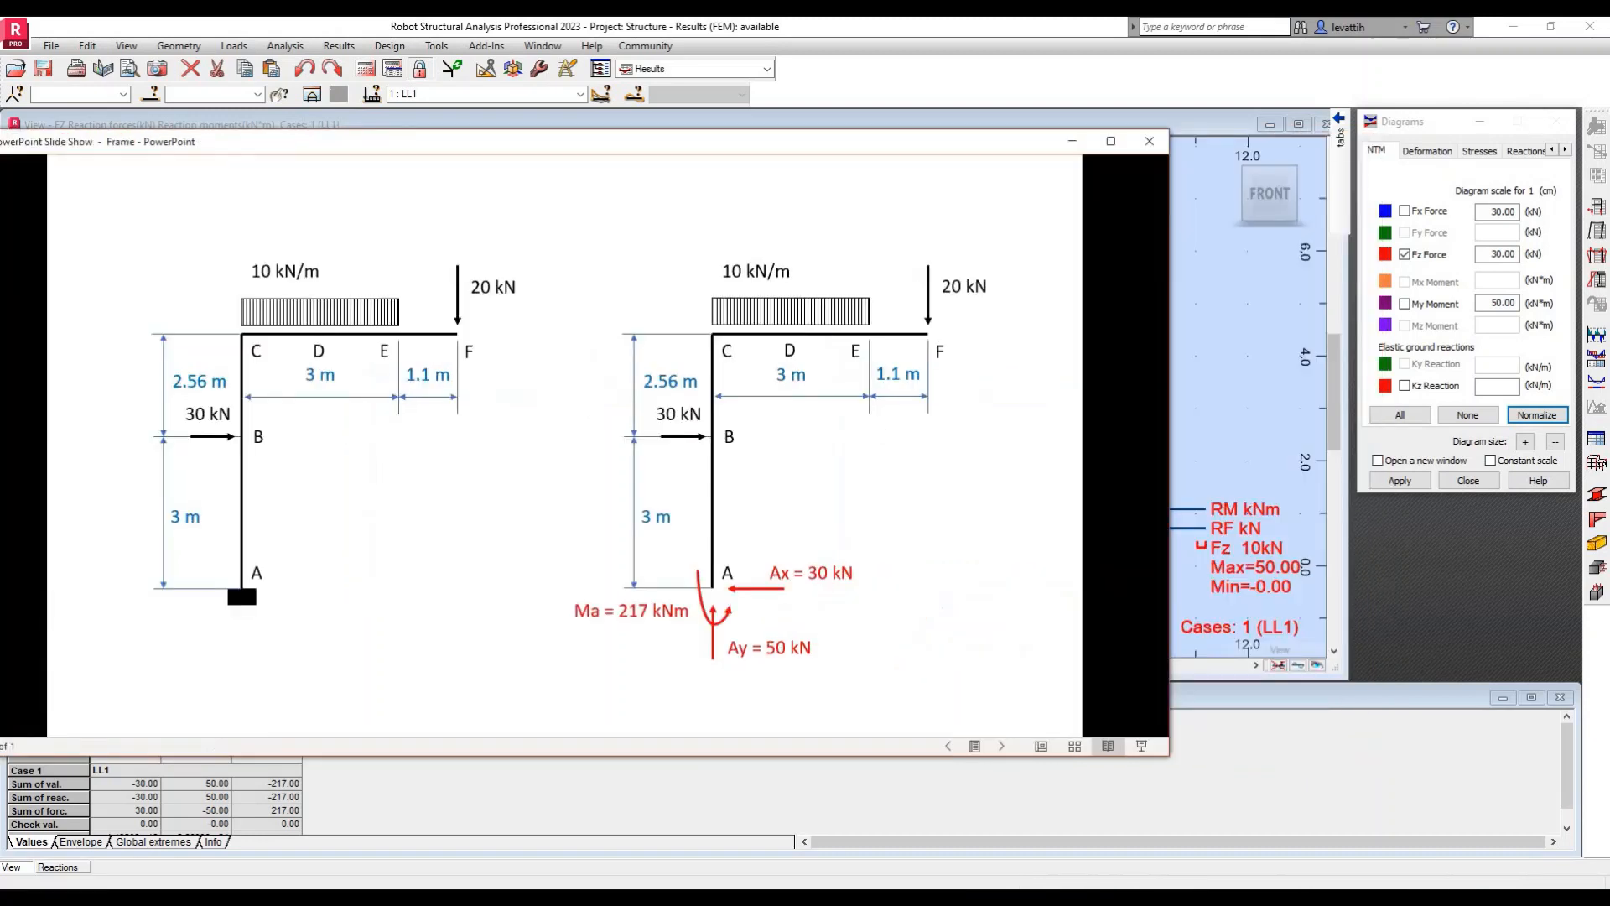